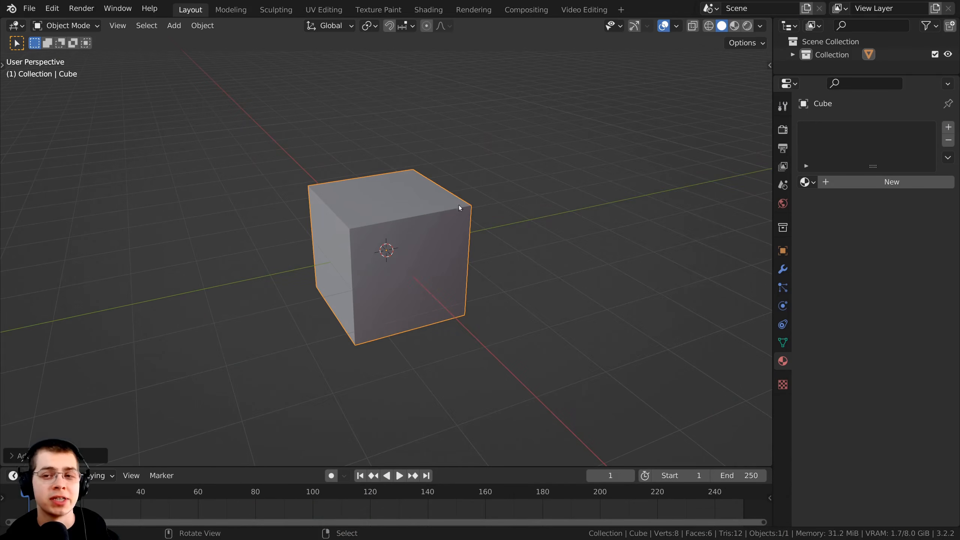
Switch the viewport shading to Material Preview with the cube in view
key(z)
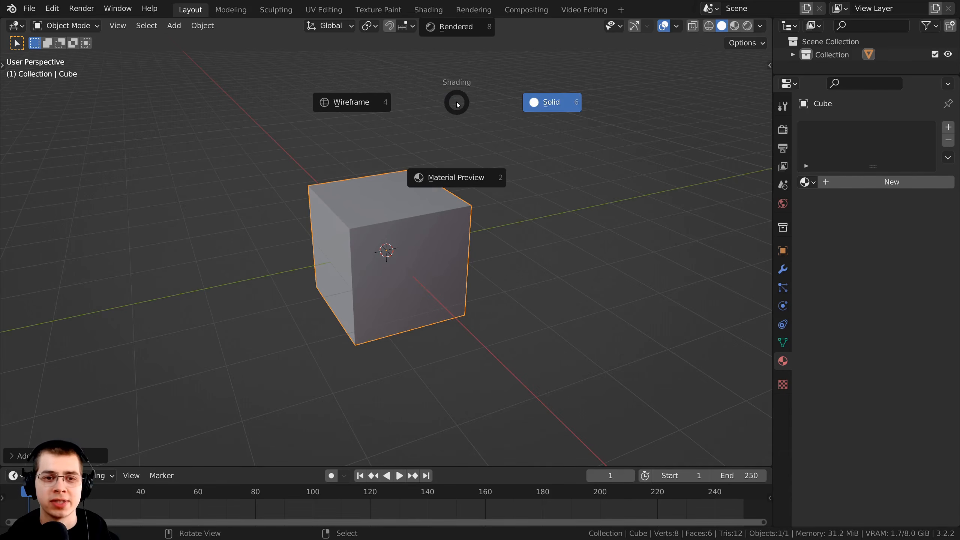
click(462, 181)
mouse_move(446, 183)
middle_down()
mouse_move(449, 277)
mouse_move(357, 257)
middle_up()
scroll(416, 264, up, 1)
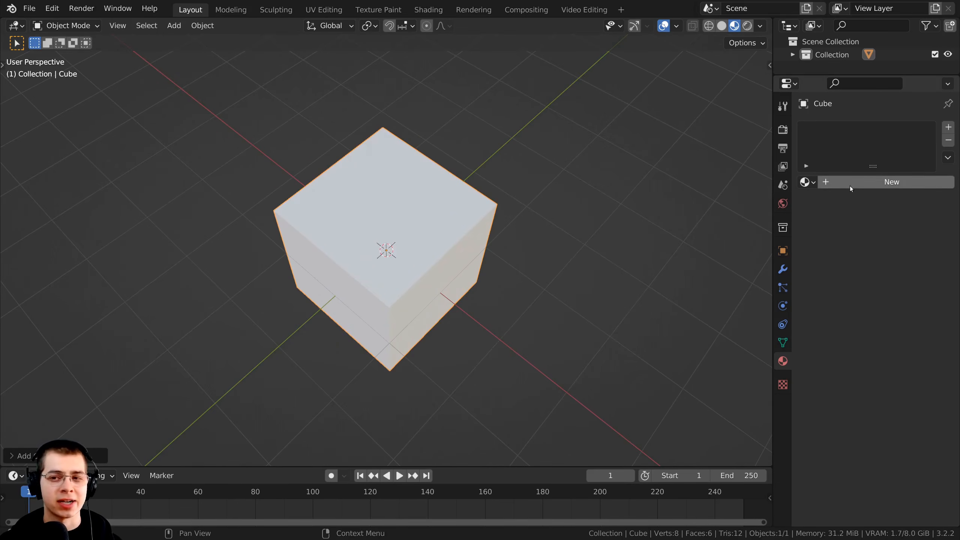
middle_drag(468, 251, 464, 211)
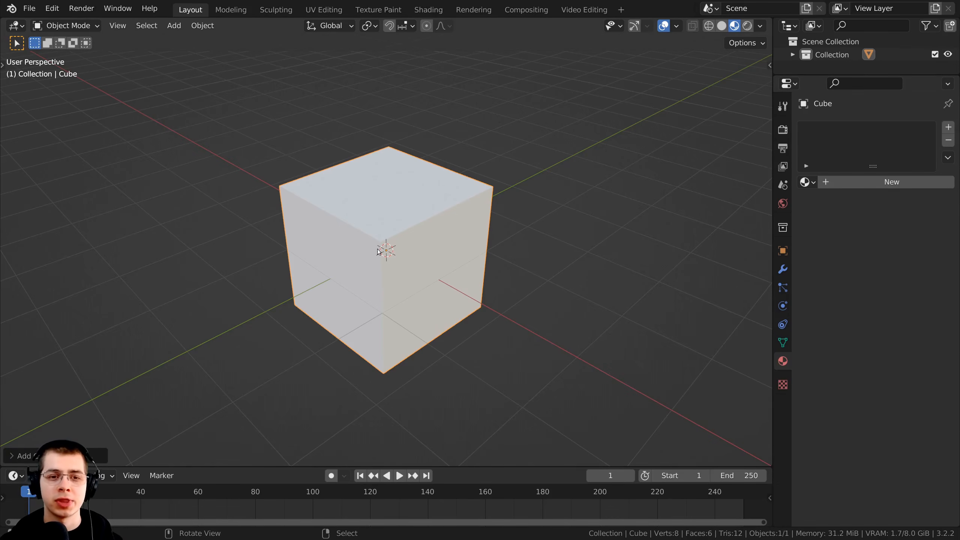
Create a new material on the cube and enlarge its material slot list
click(877, 180)
drag(872, 167, 873, 193)
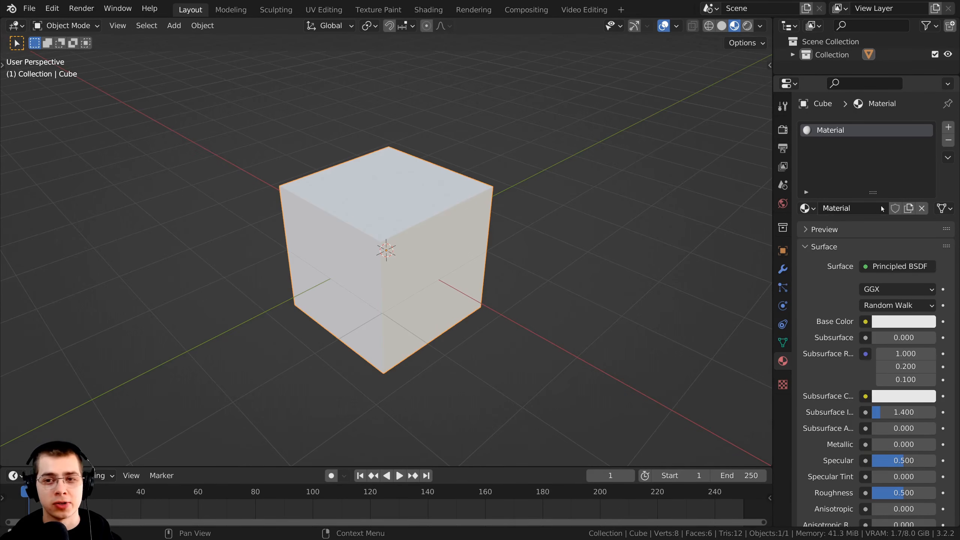
click(811, 207)
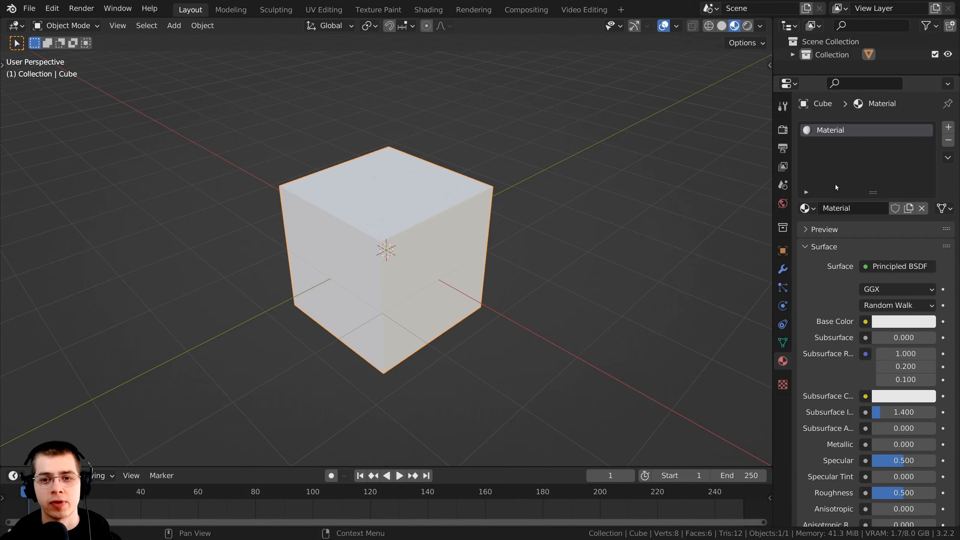
Look through the material's Viewport Display options and the displacement methods in its Settings section
click(811, 249)
click(809, 281)
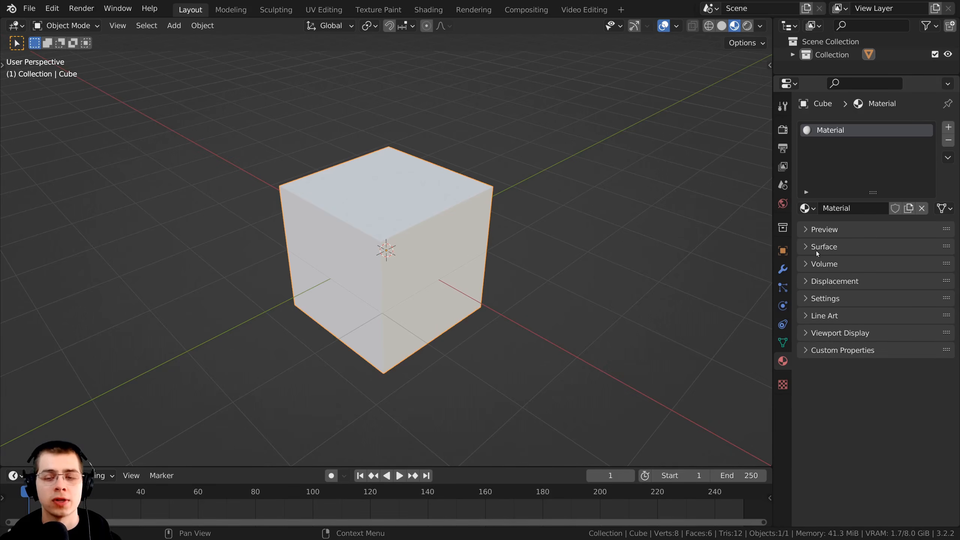
click(815, 333)
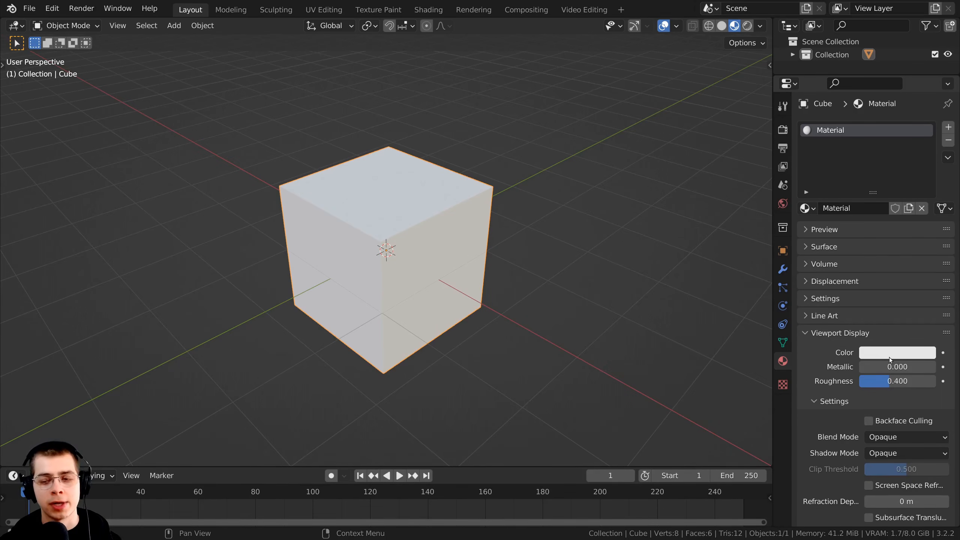
click(808, 333)
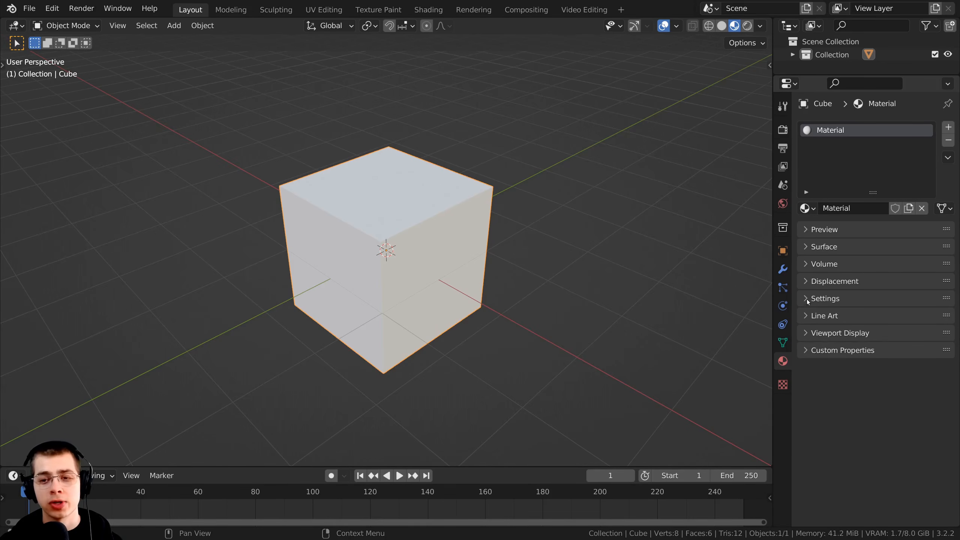
click(807, 298)
click(868, 386)
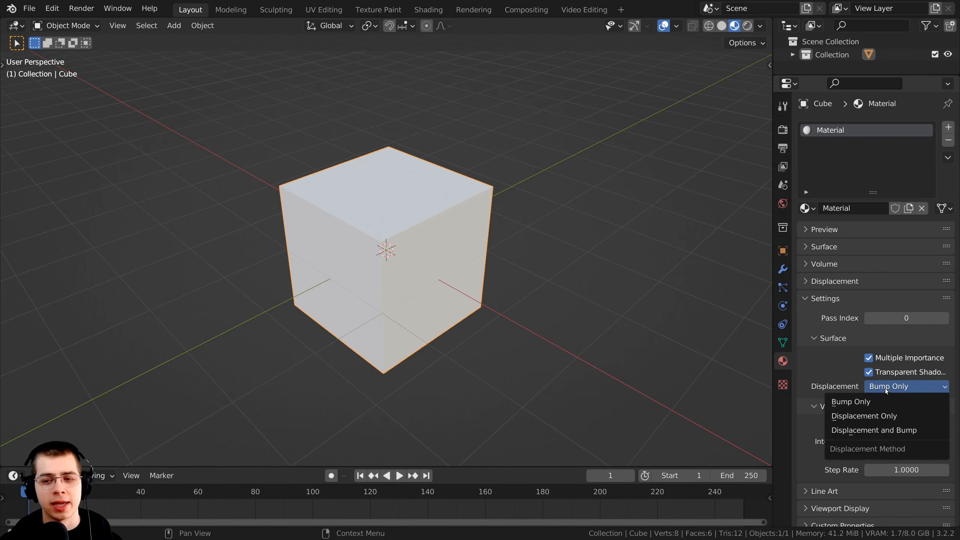
click(809, 299)
Examine the material's Principled BSDF surface parameters and its rendered preview
click(823, 246)
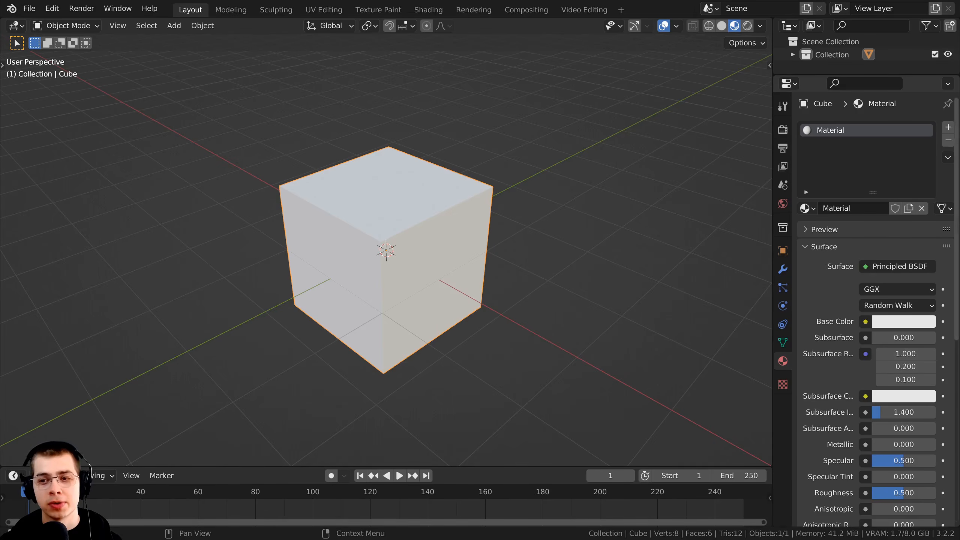
scroll(861, 454, down, 6)
scroll(861, 487, down, 6)
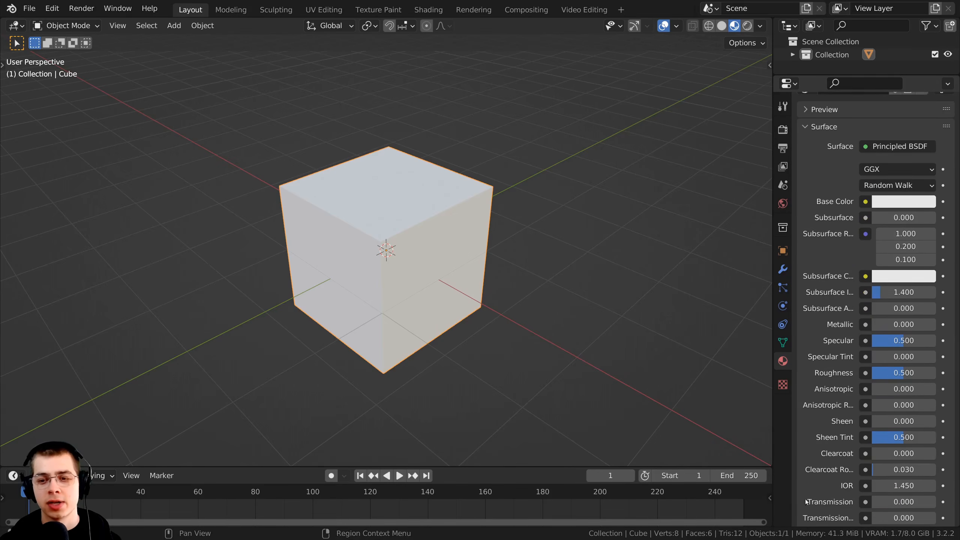
scroll(880, 340, up, 4)
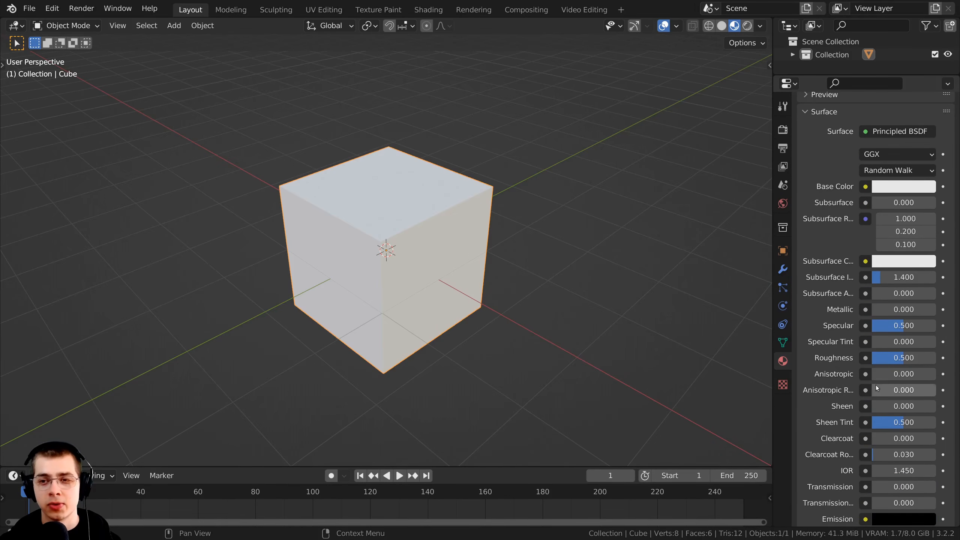
scroll(889, 289, up, 8)
click(823, 214)
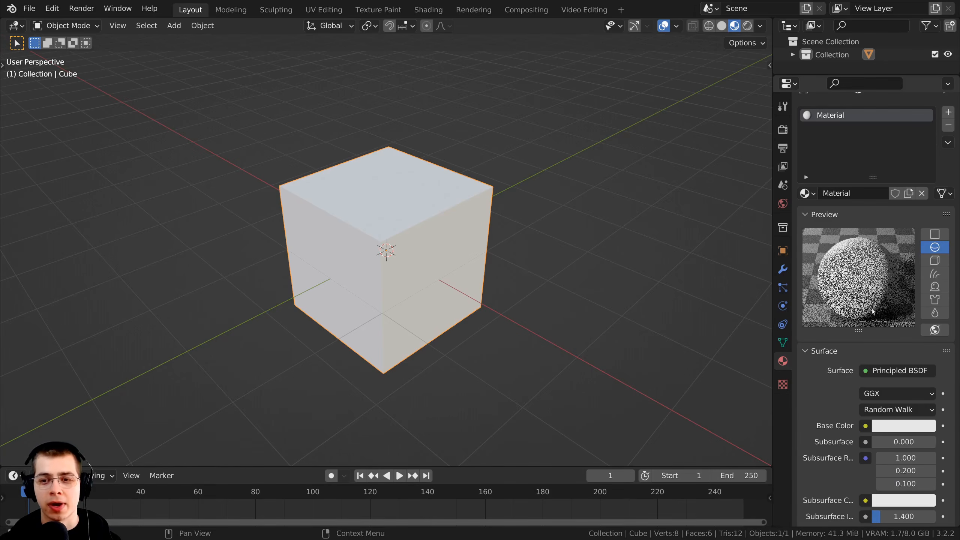
click(805, 214)
click(823, 231)
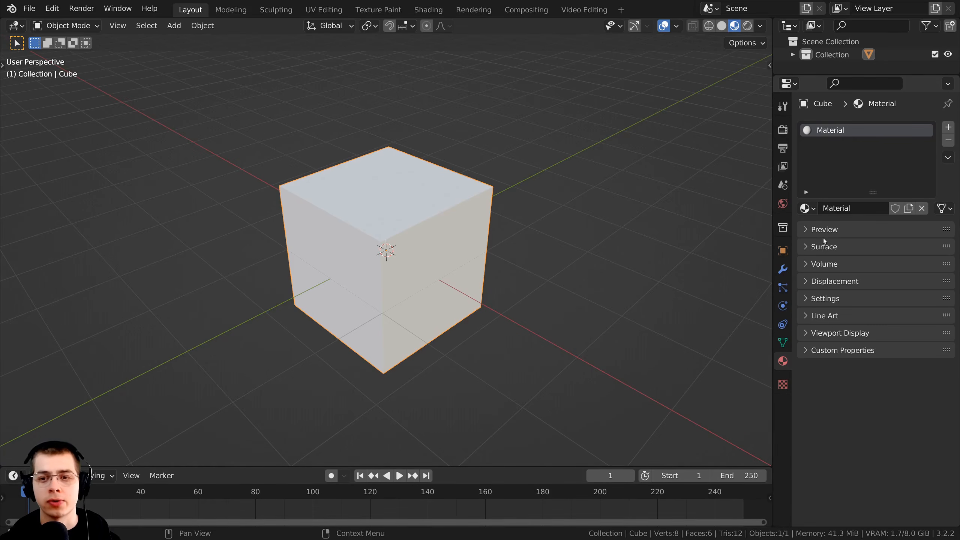
click(803, 248)
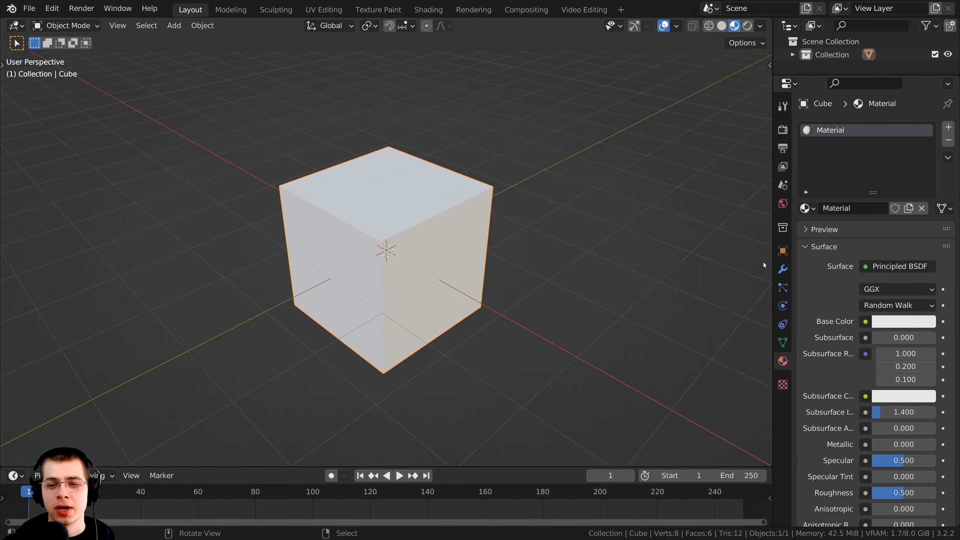
Widen the properties editor and set the cube material's Base Color to bright blue and Roughness to 0.310
drag(773, 265, 765, 264)
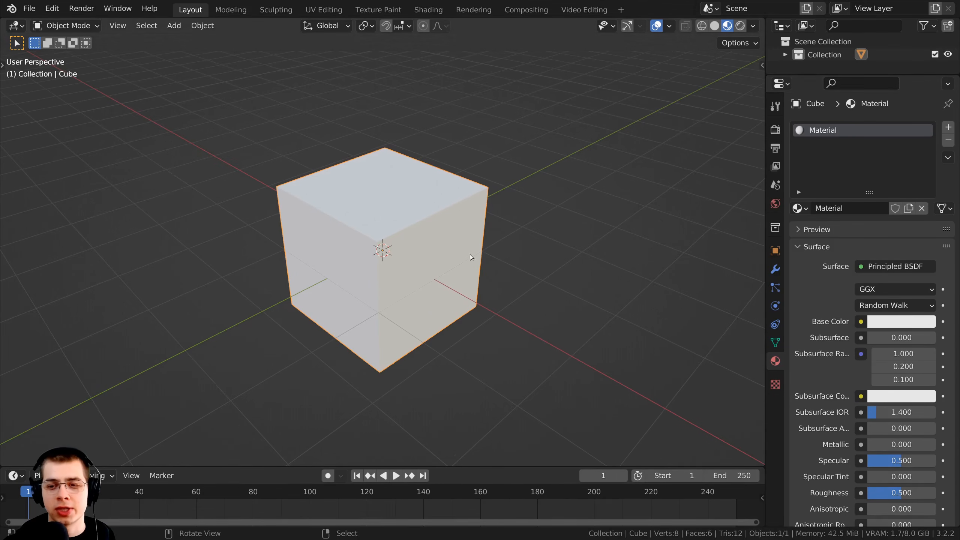
click(899, 322)
drag(865, 178, 884, 152)
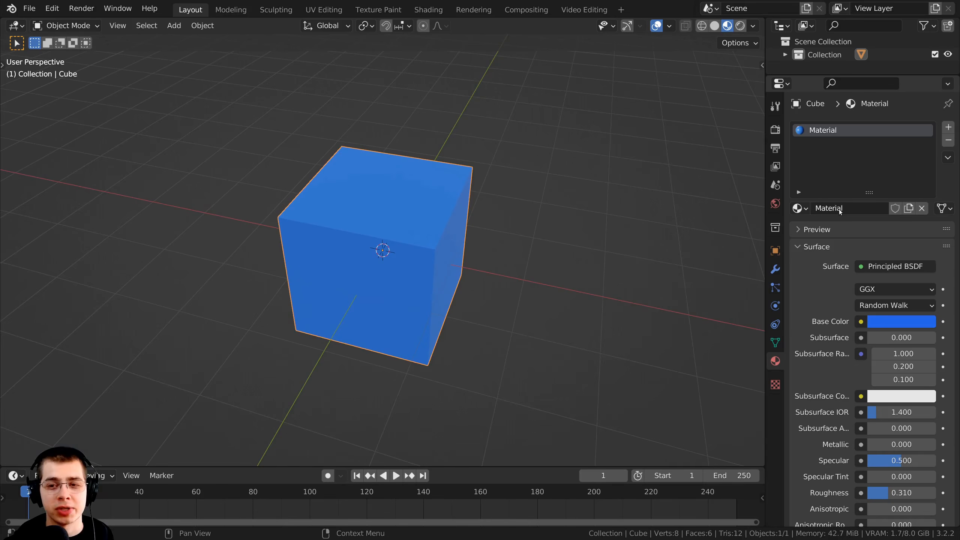
Rename the cube's material to Blue
click(839, 210)
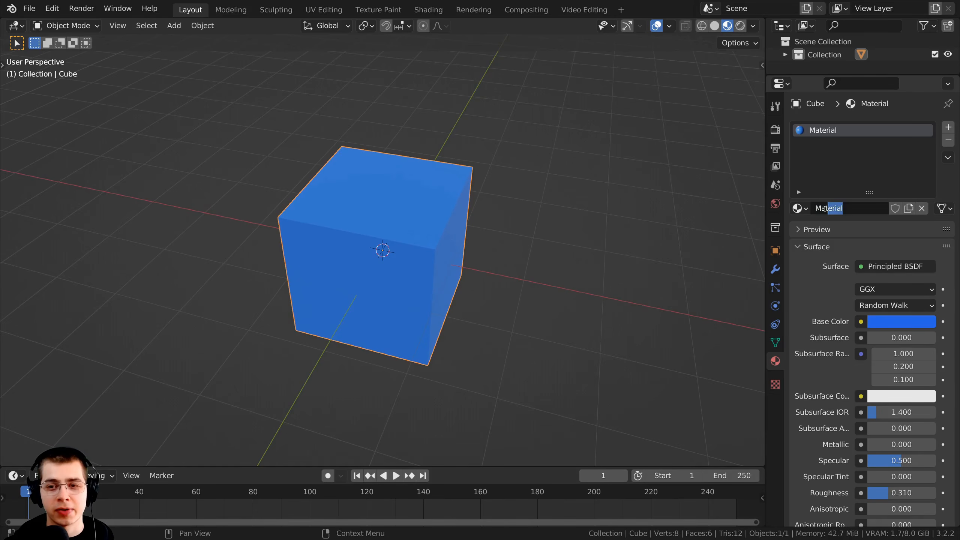
click(818, 267)
double_click(822, 130)
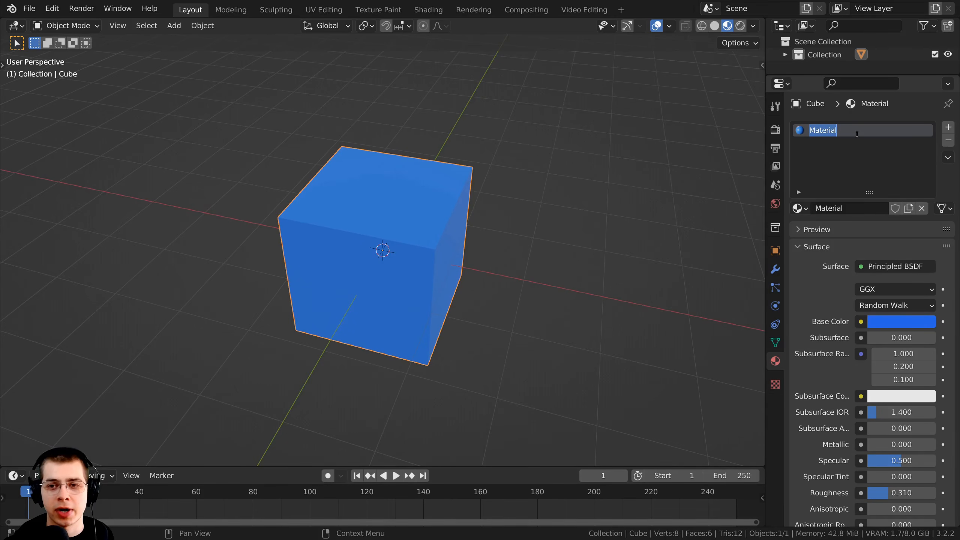
text(Blue)
key(Return)
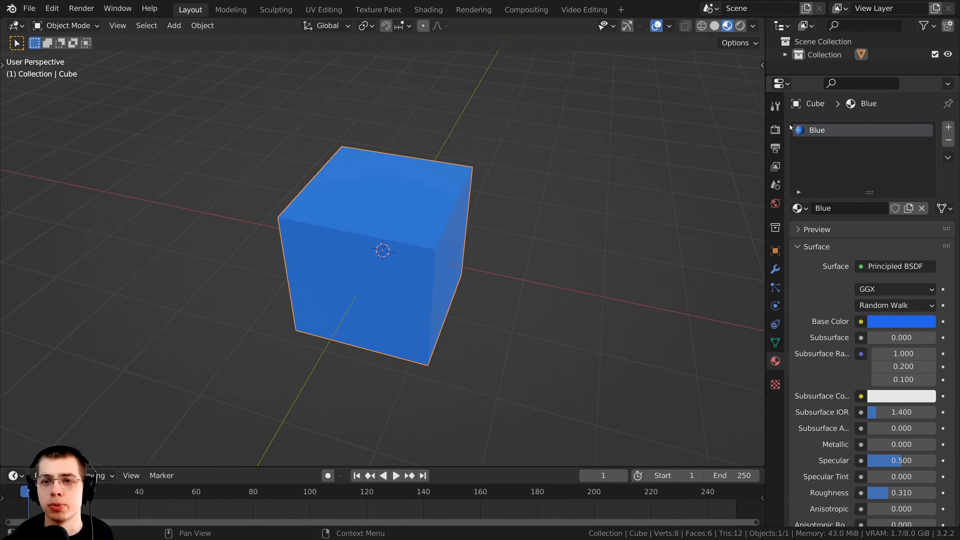
Add a Monkey mesh and move it beside the cube along the red axis
middle_drag(423, 137, 443, 114)
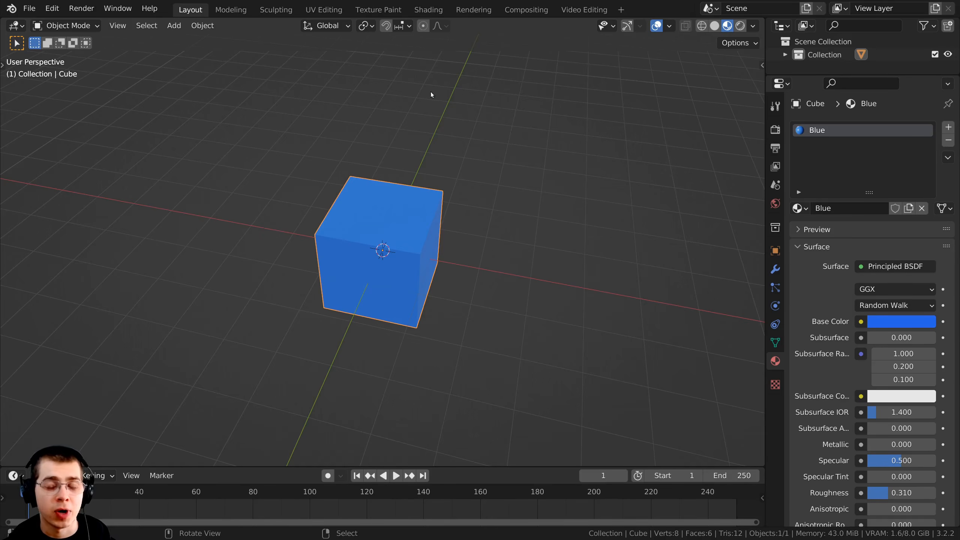
key(shift+a)
mouse_move(418, 88)
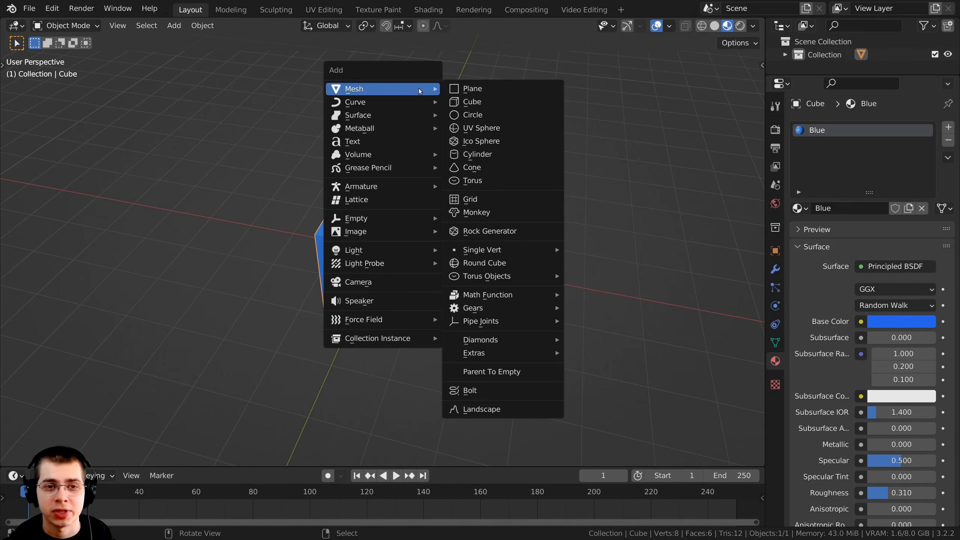
click(470, 212)
key(g)
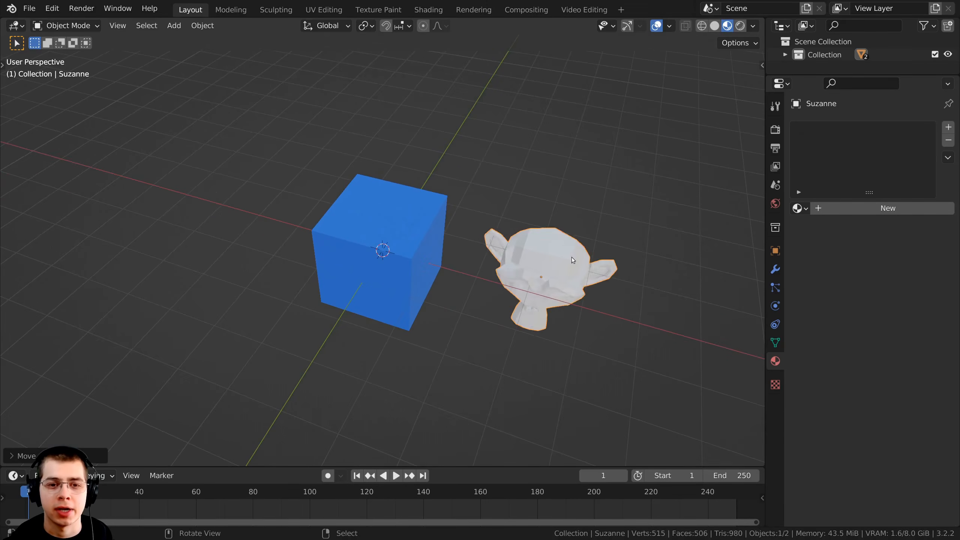
click(573, 260)
Scale the monkey head up slightly
middle_drag(573, 260, 595, 178)
key(s)
click(568, 286)
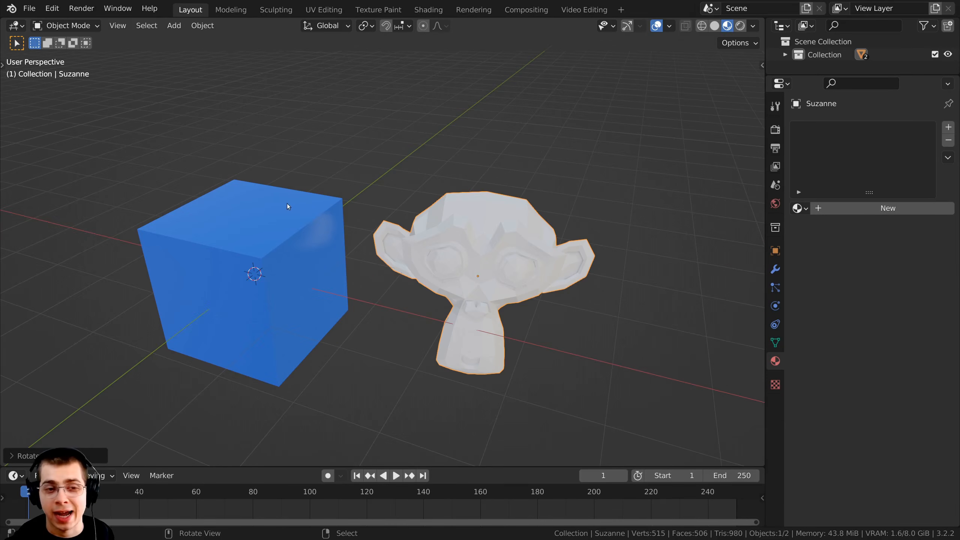
Add a material slot to the monkey head and assign the existing Blue material to it
click(285, 206)
click(459, 210)
middle_drag(361, 211, 320, 203)
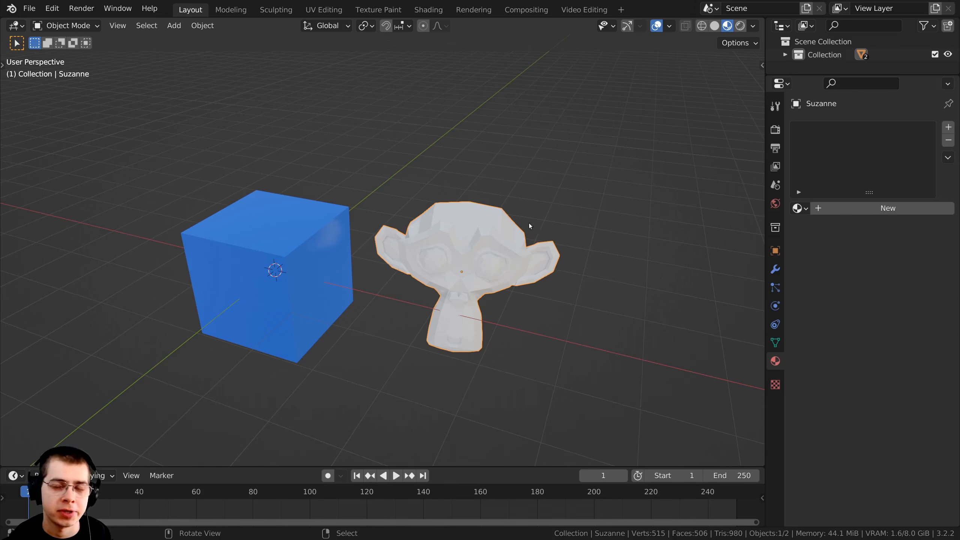
click(948, 131)
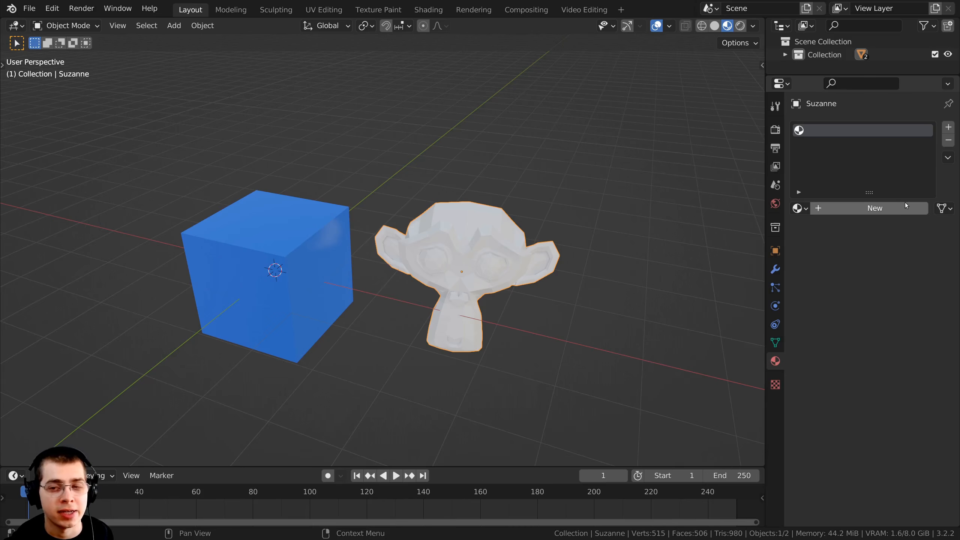
scroll(570, 214, up, 2)
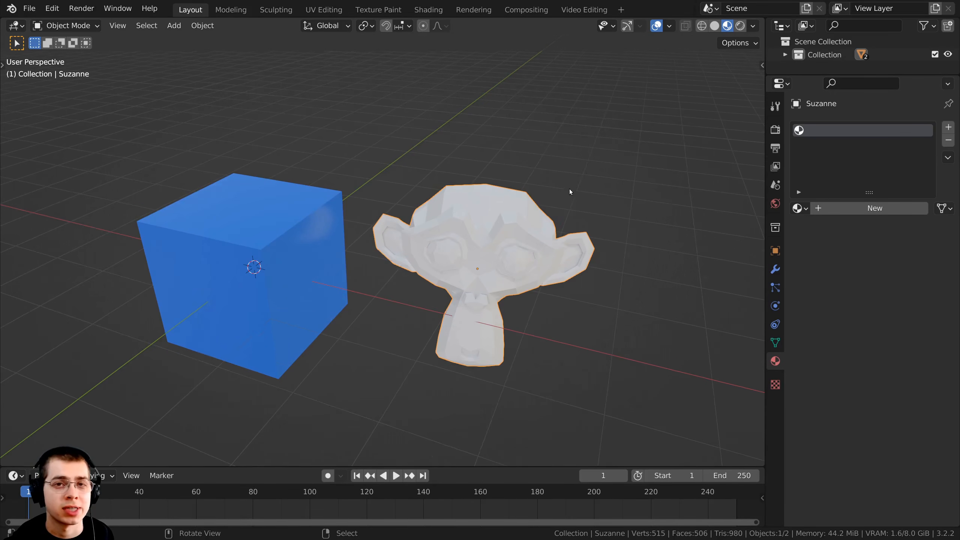
click(799, 208)
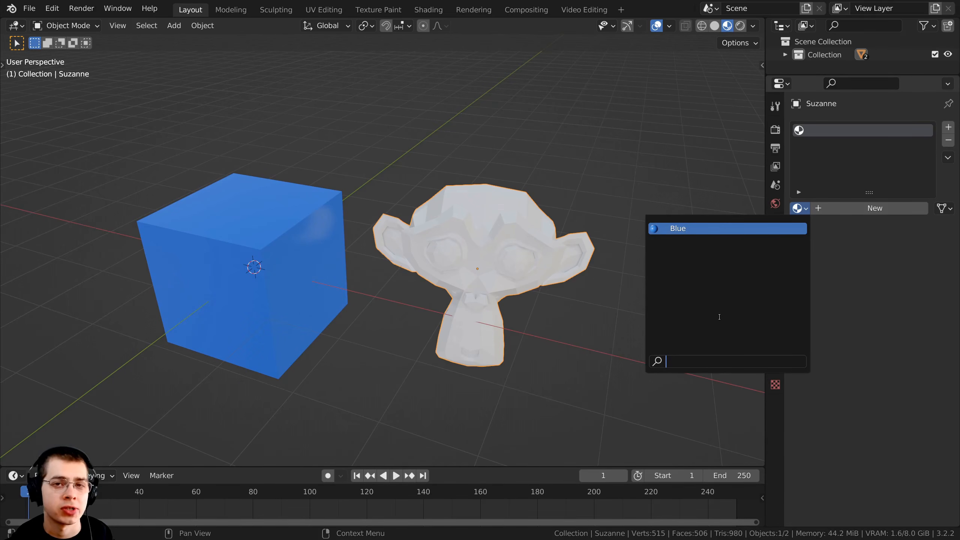
click(672, 229)
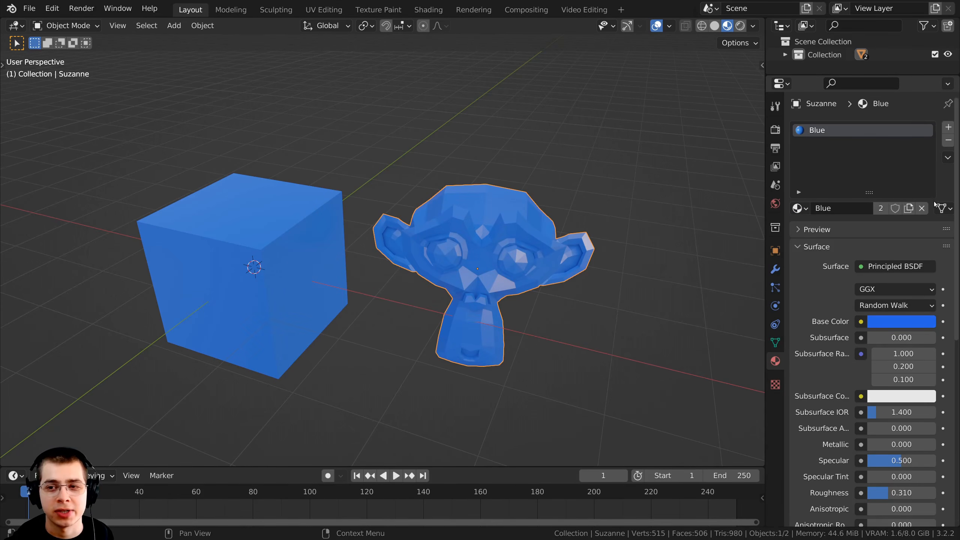
Unlink the Blue material from the monkey head and remove its empty material slot
click(922, 208)
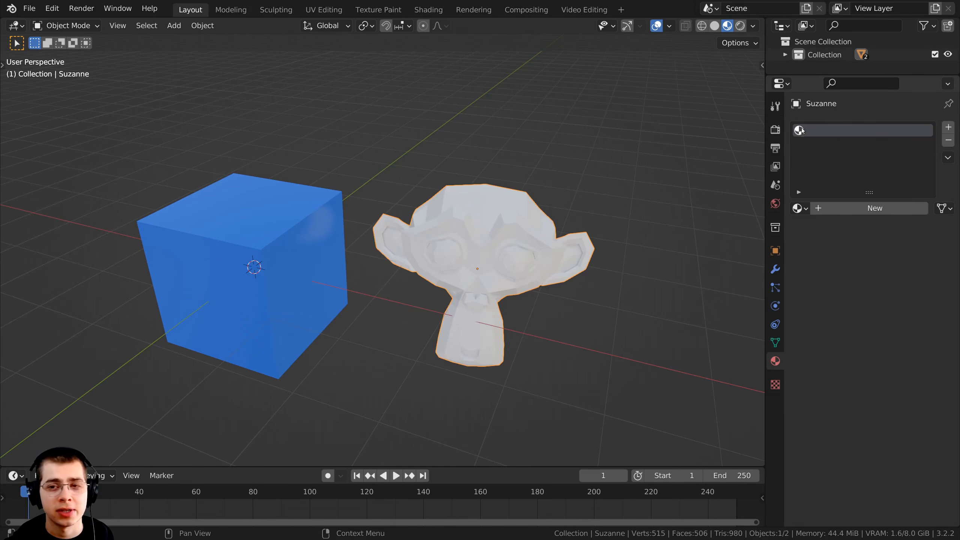
click(948, 141)
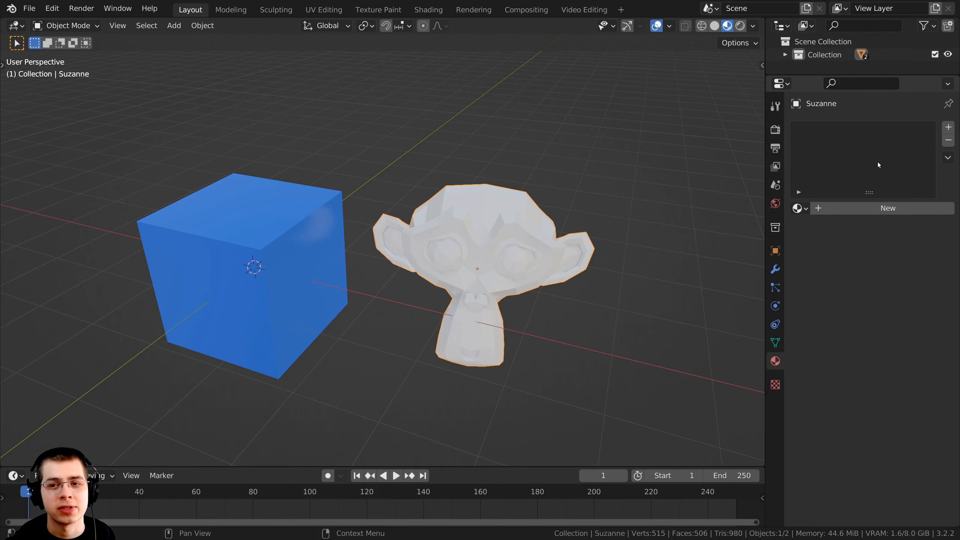
Assign the existing Blue material to the monkey head without adding a slot first, and remove the resulting slot
click(797, 208)
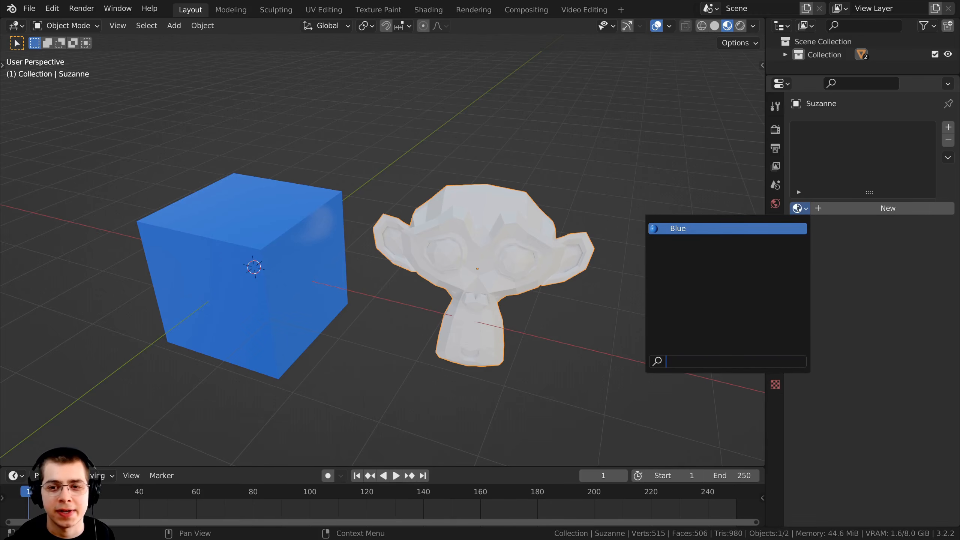
click(687, 229)
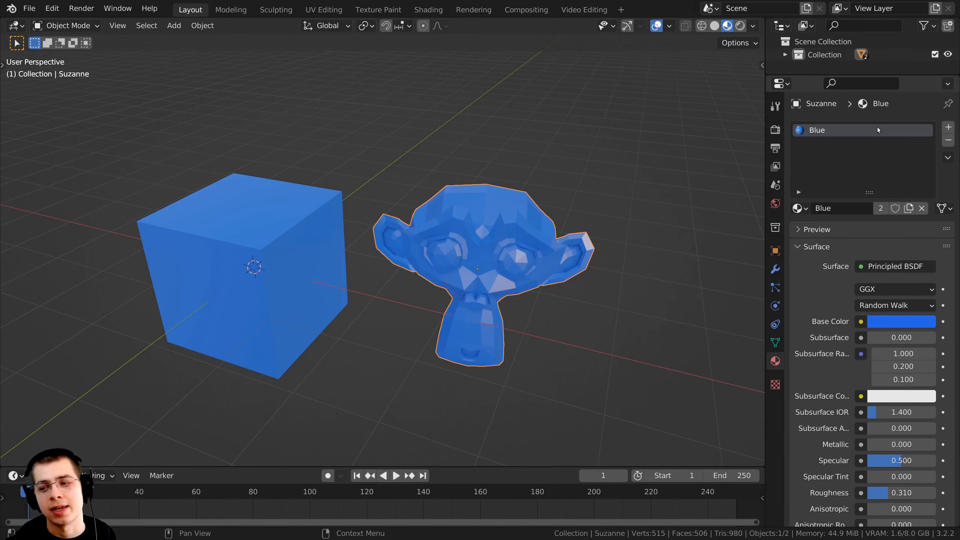
click(948, 140)
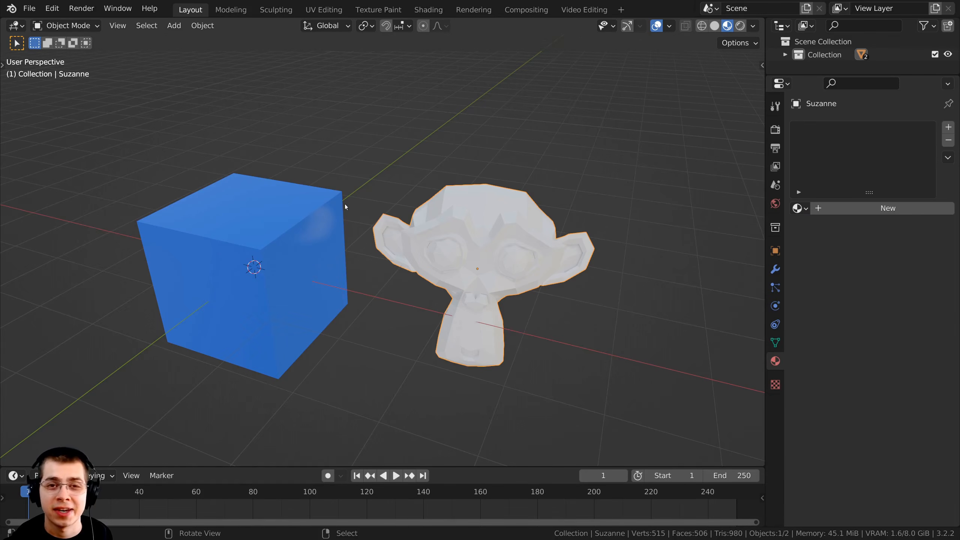
Transfer the cube's Blue material from its material properties directly onto the monkey head in the viewport, and select the monkey head
click(249, 211)
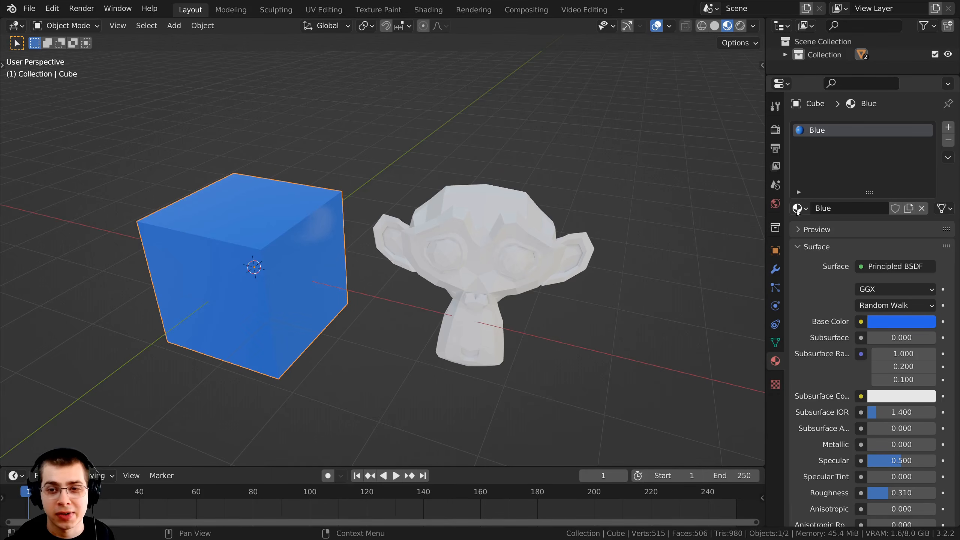
drag(799, 209, 716, 164)
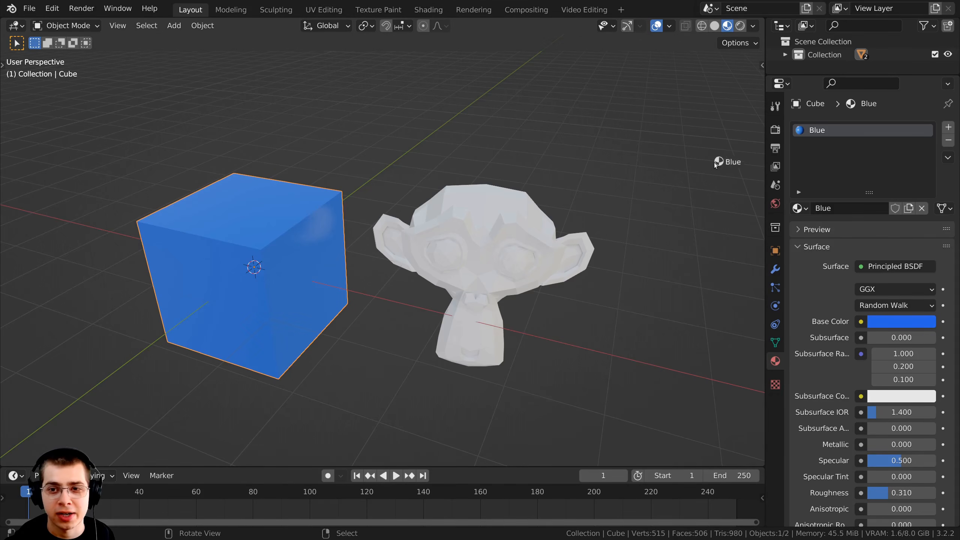
drag(475, 214, 474, 220)
click(461, 219)
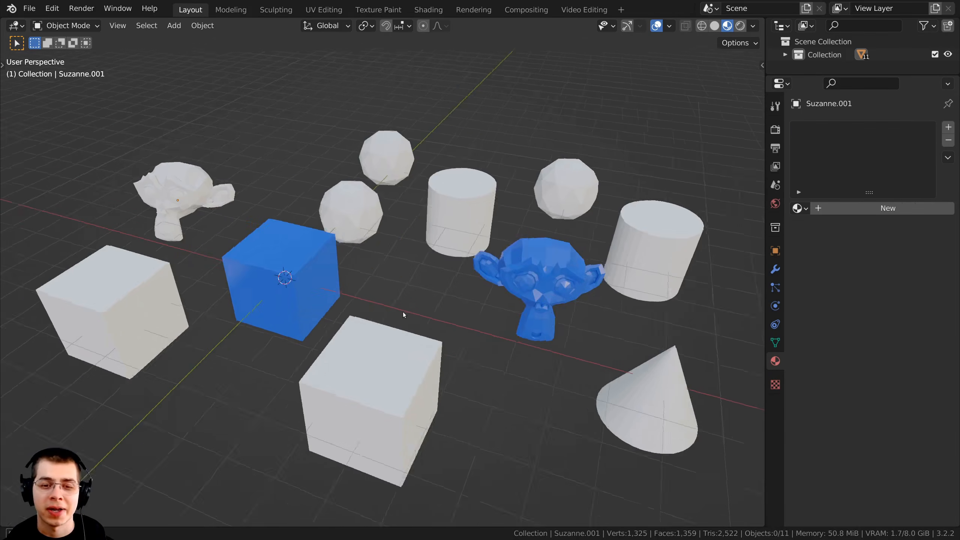
middle_drag(402, 313, 370, 307)
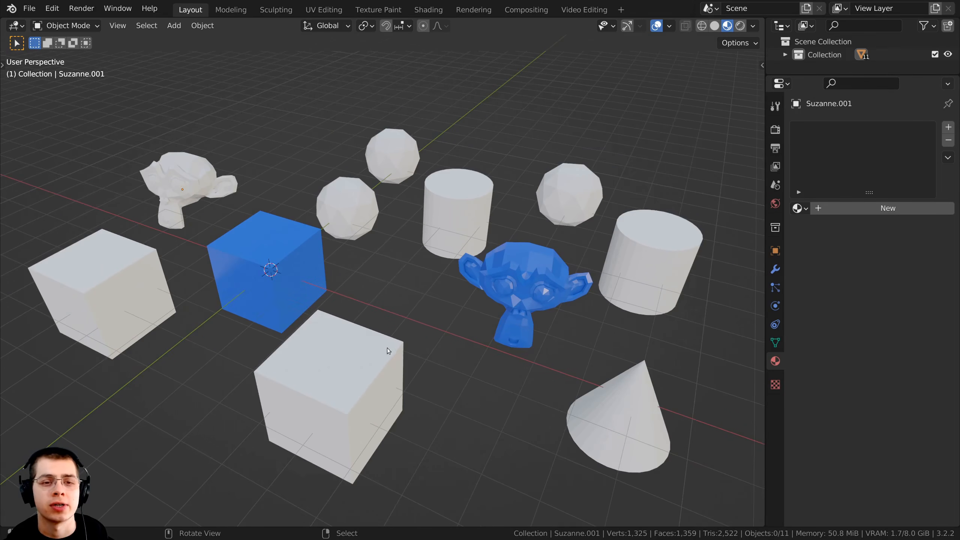
Assign the existing Blue material to the white cube in the foreground, and deselect it
click(389, 350)
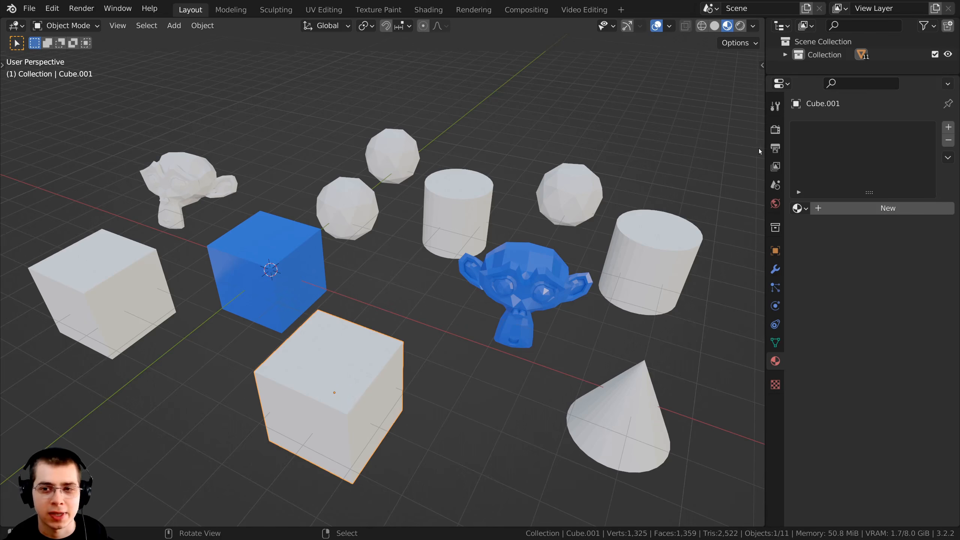
click(801, 207)
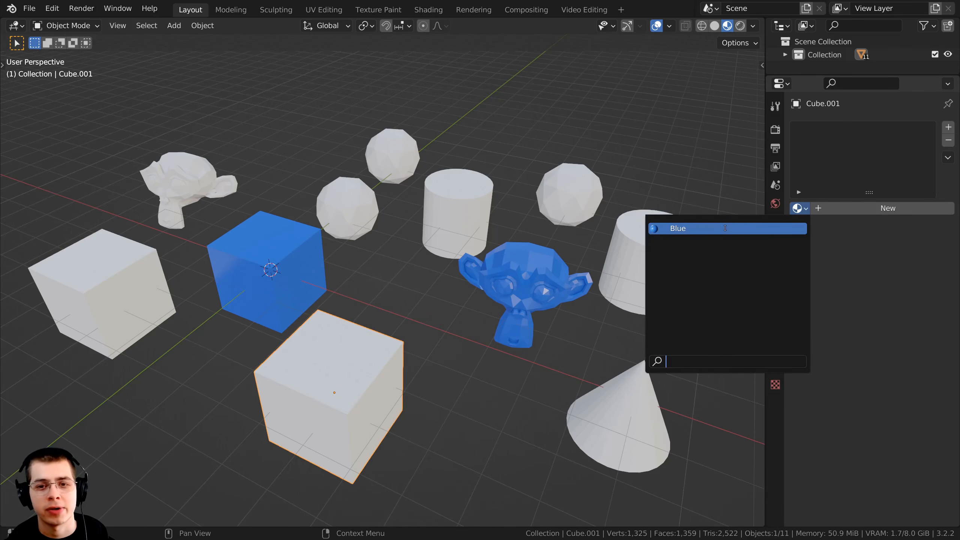
click(713, 228)
click(510, 441)
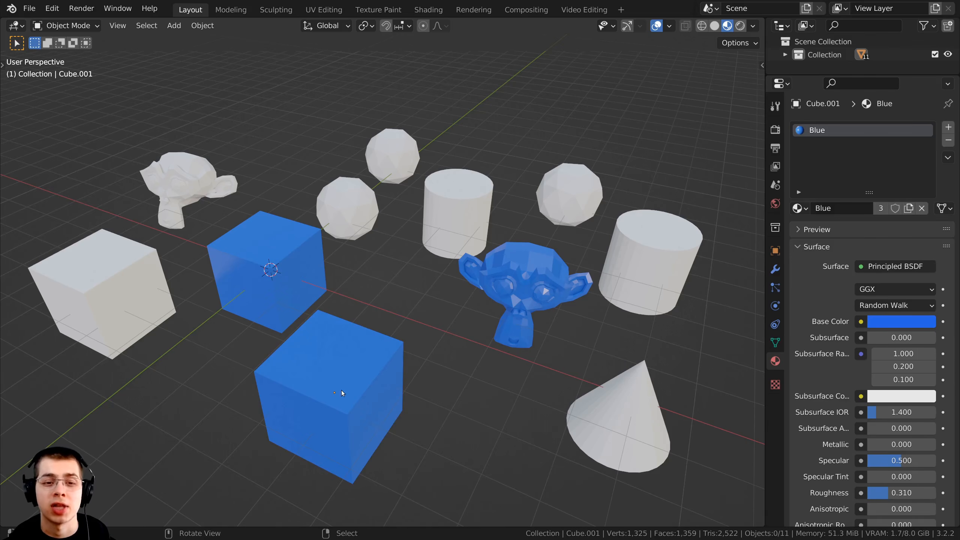
Link the Blue material from the original cube at the 3D cursor to all objects in the scene, and clear the selection
scroll(408, 380, down, 2)
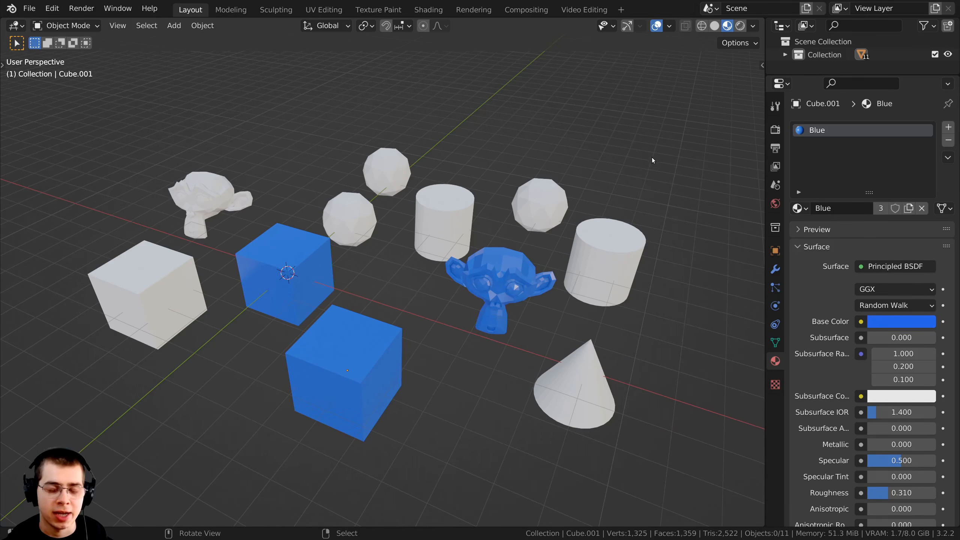
drag(690, 89, 141, 392)
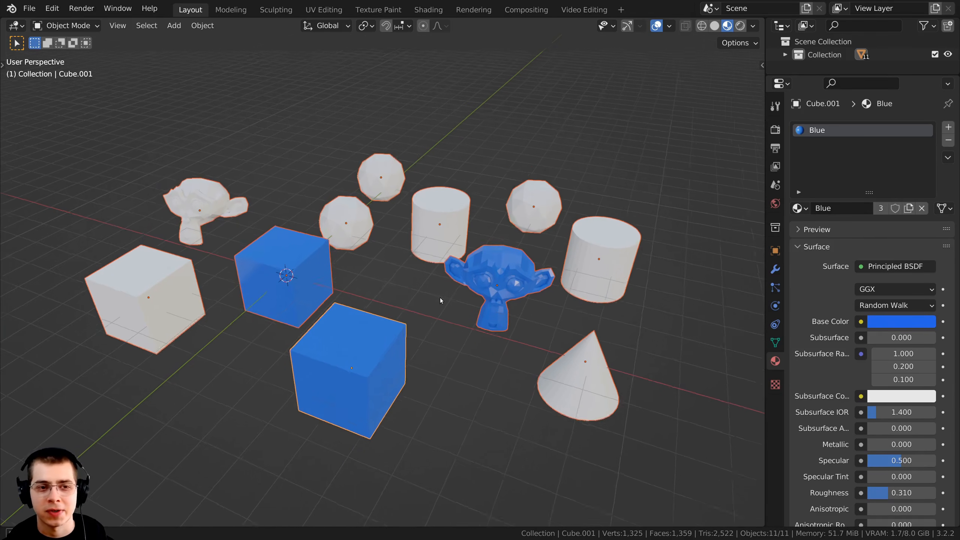
scroll(399, 224, up, 3)
scroll(460, 270, up, 5)
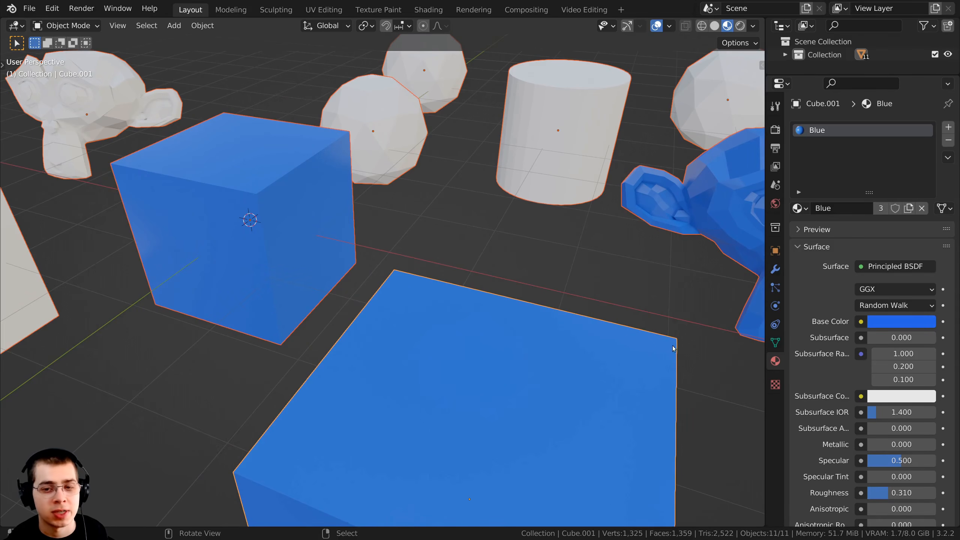
shift+middle_drag(289, 372, 252, 312)
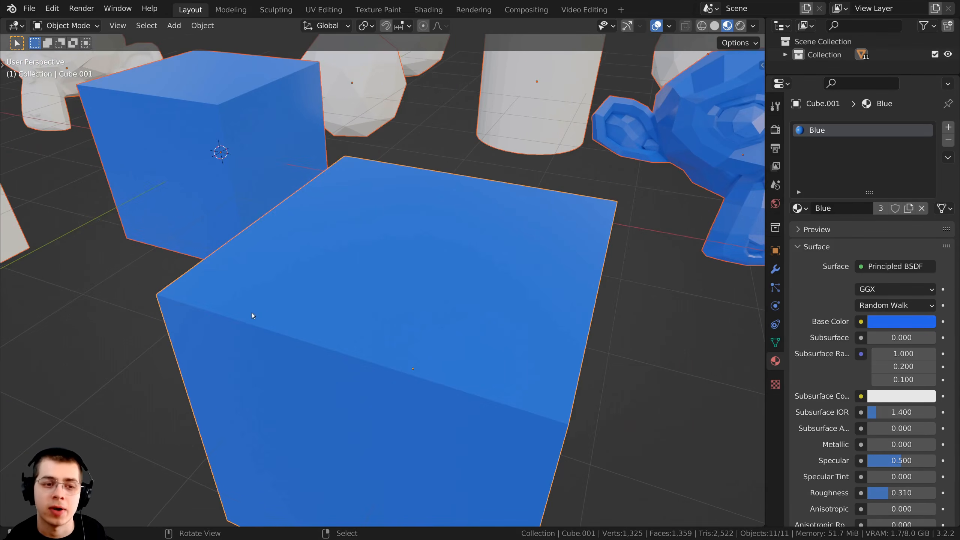
scroll(252, 312, down, 5)
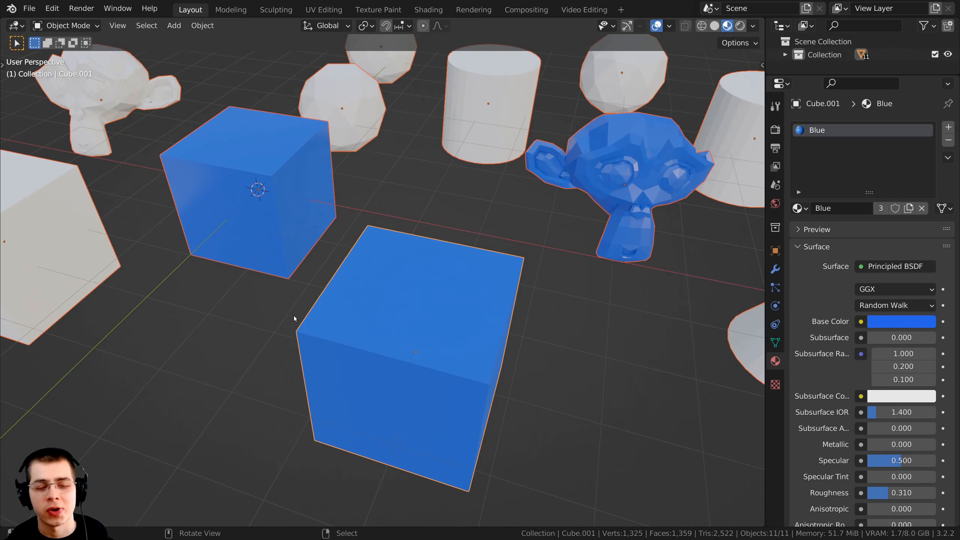
shift+middle_drag(287, 261, 293, 287)
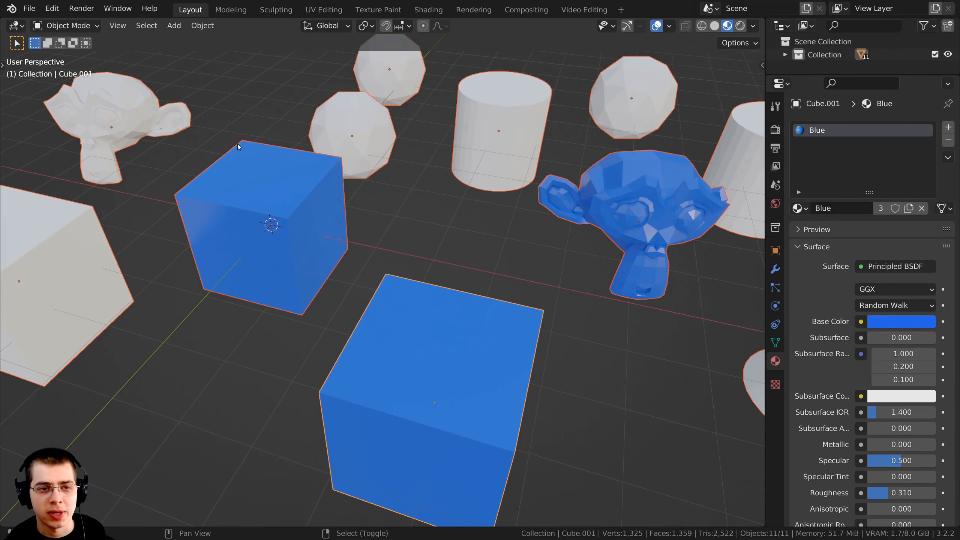
shift+click(228, 153)
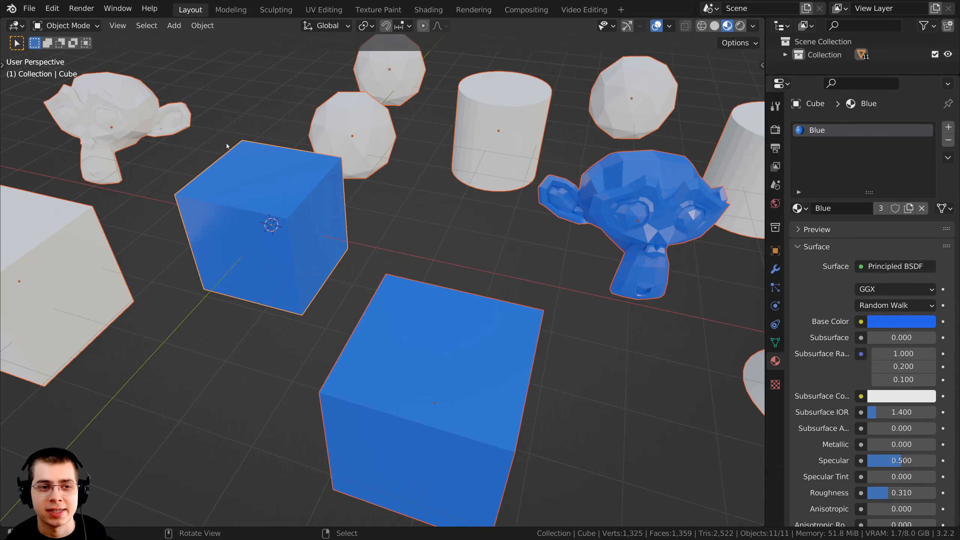
scroll(256, 199, down, 2)
scroll(303, 219, up, 2)
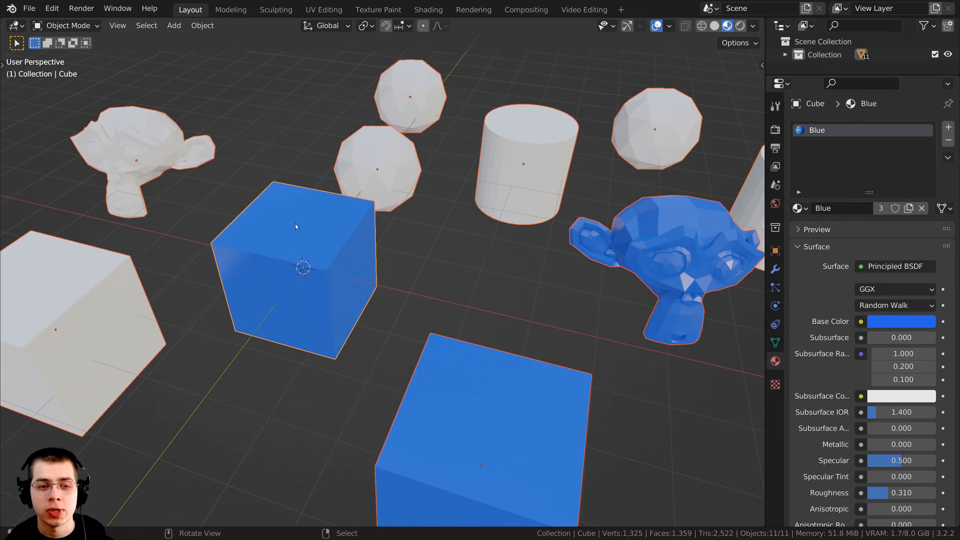
ctrl+middle_drag(348, 252, 407, 138)
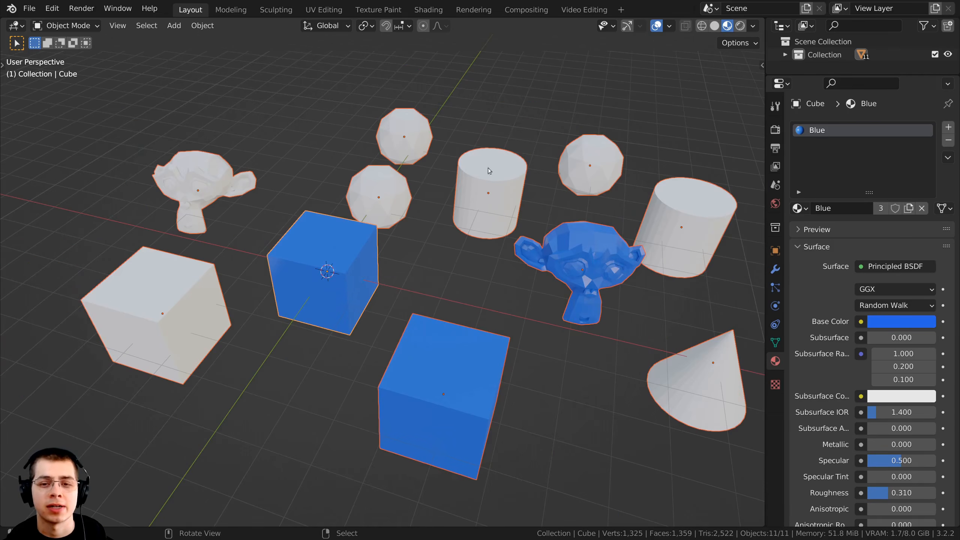
key(ctrl+l)
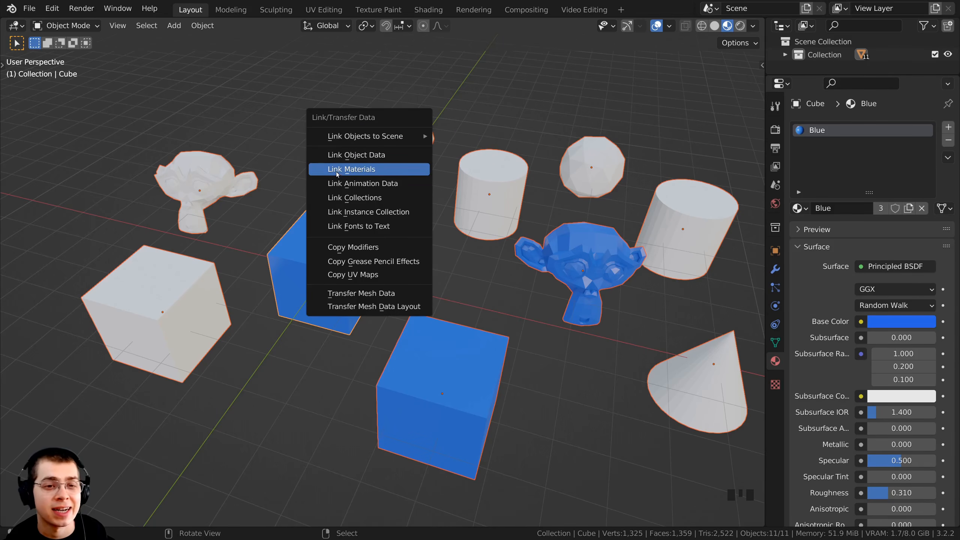
click(361, 173)
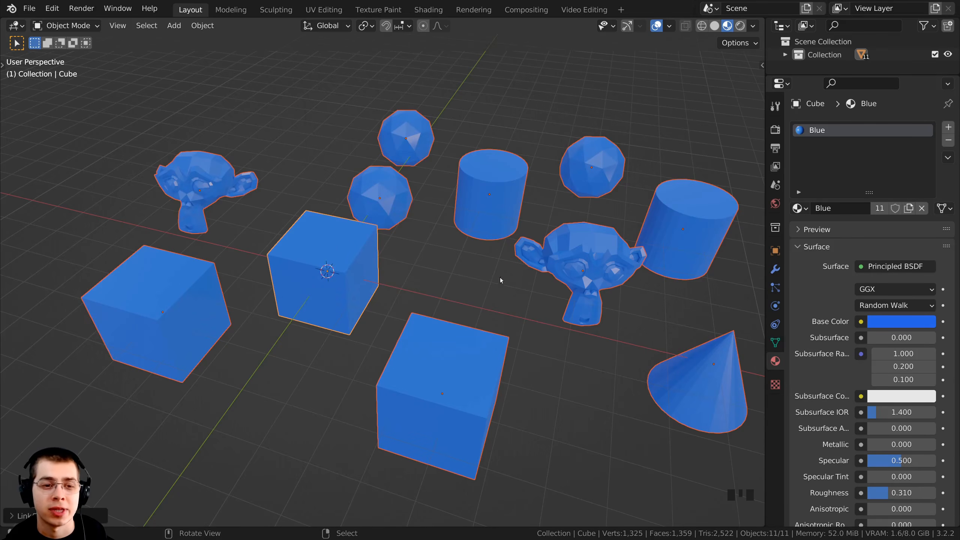
right_click(320, 239)
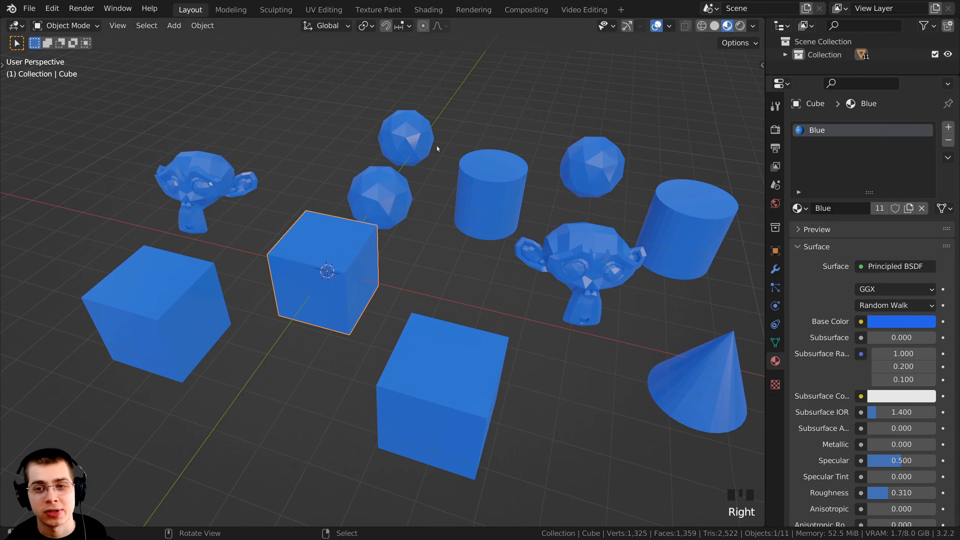
key(a)
shift+middle_drag(621, 311, 421, 283)
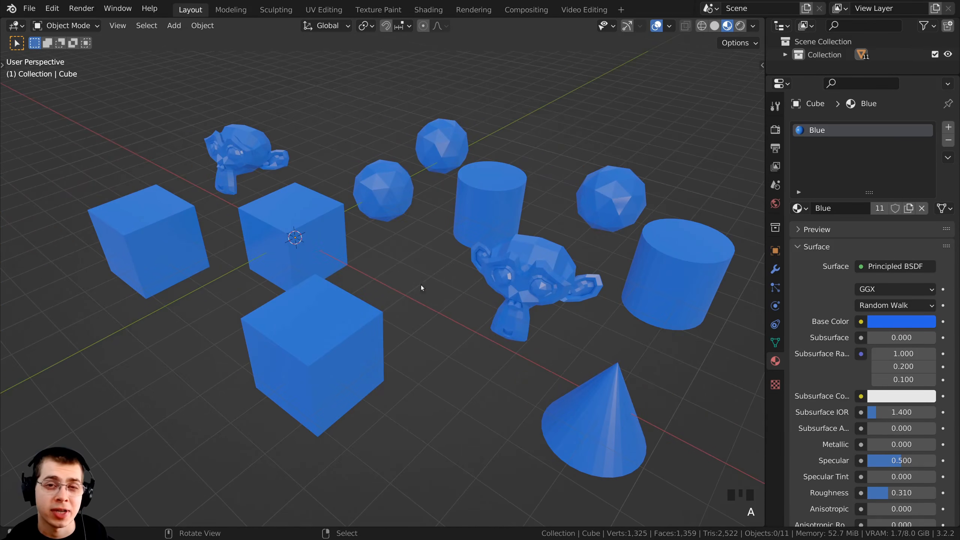
Add a second material slot to the cube beside the cylinder and create a new material in it
right_click(309, 223)
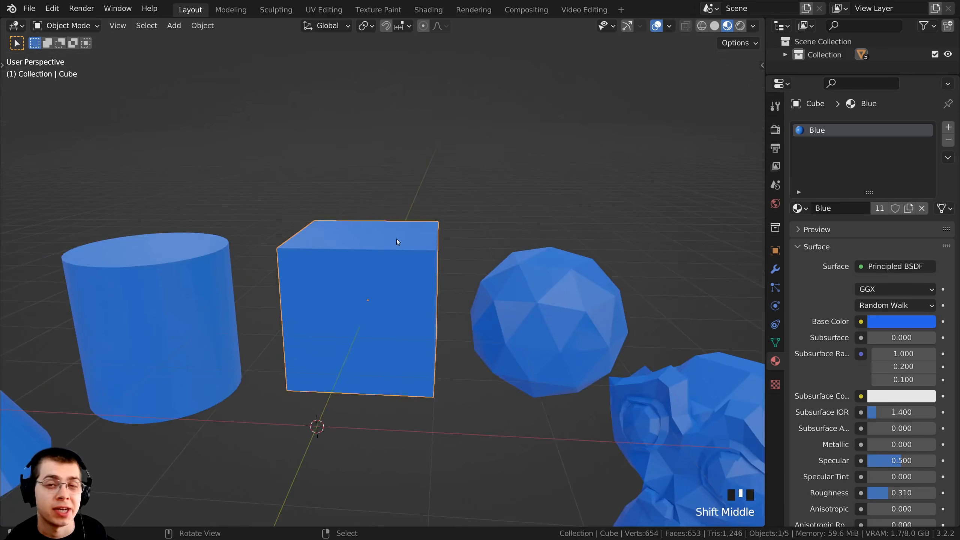
middle_drag(396, 238, 476, 274)
scroll(344, 263, up, 2)
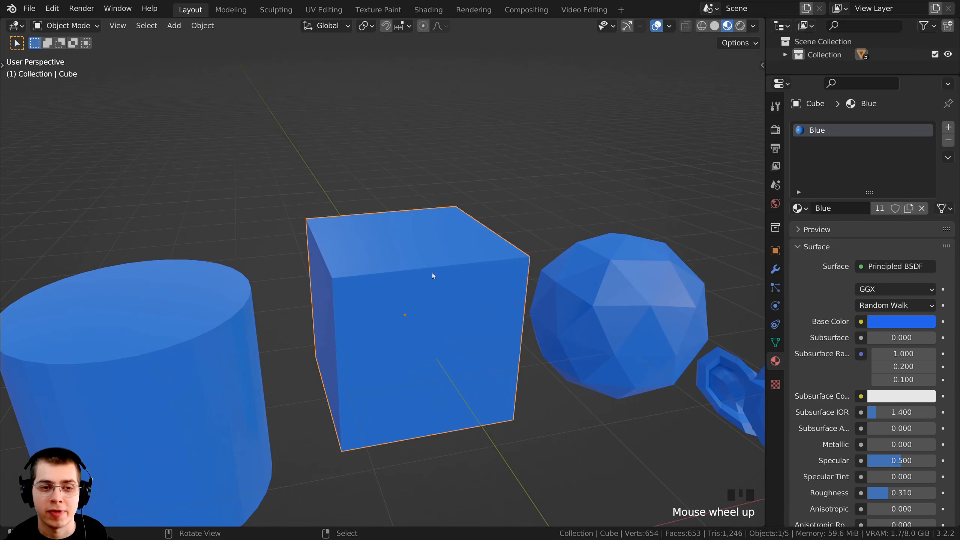
scroll(416, 257, down, 1)
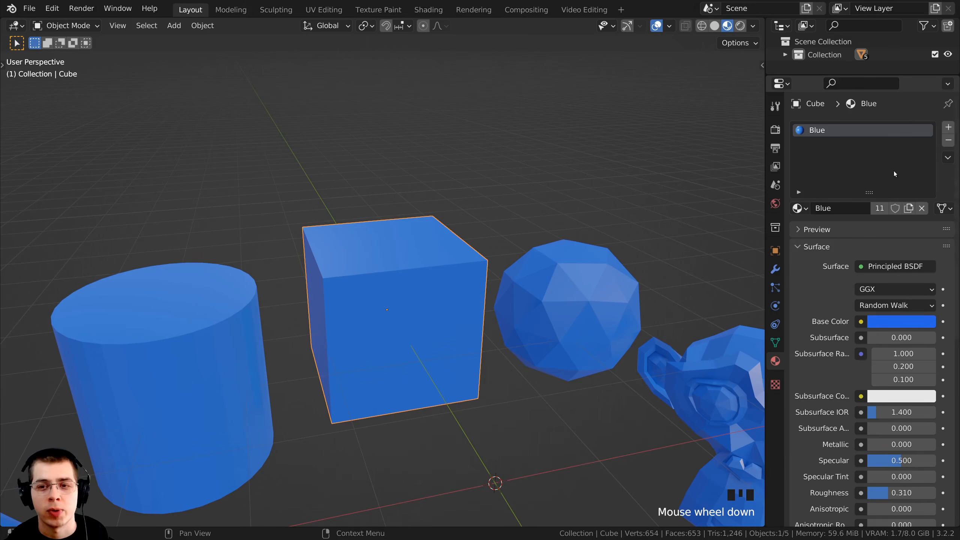
click(947, 129)
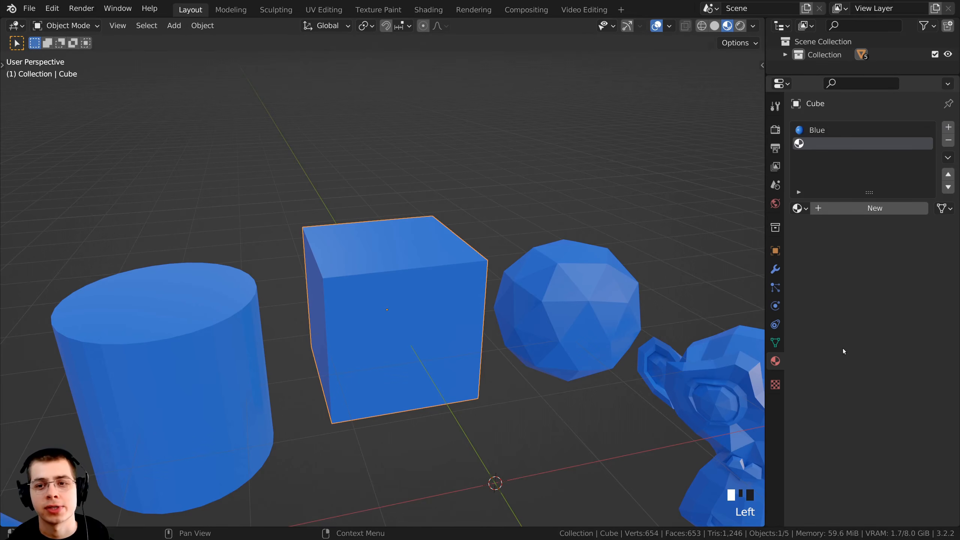
click(799, 208)
click(801, 208)
click(800, 207)
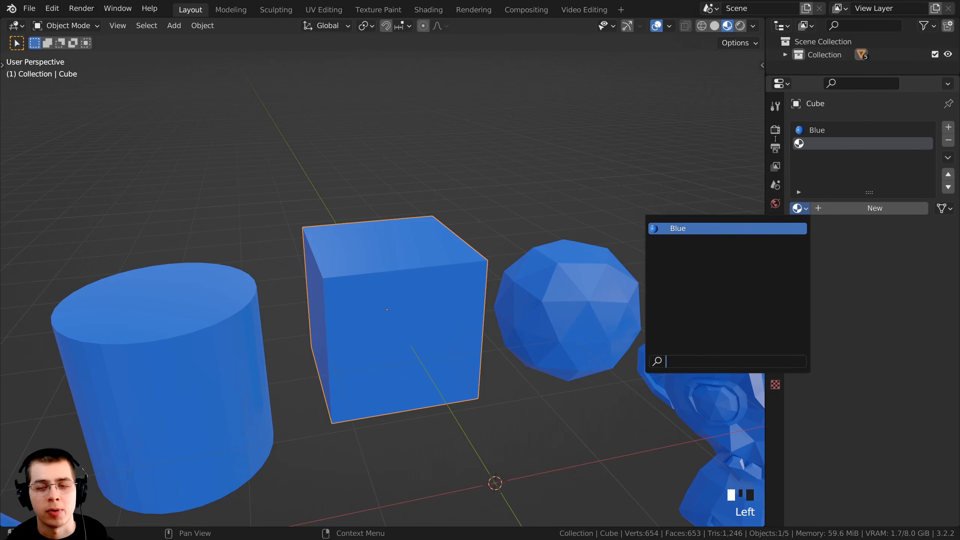
click(822, 144)
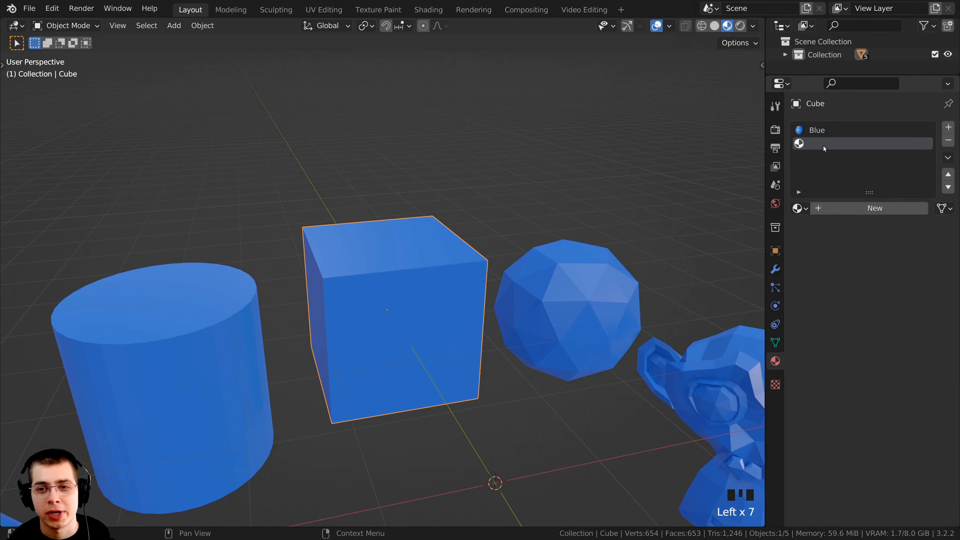
click(865, 209)
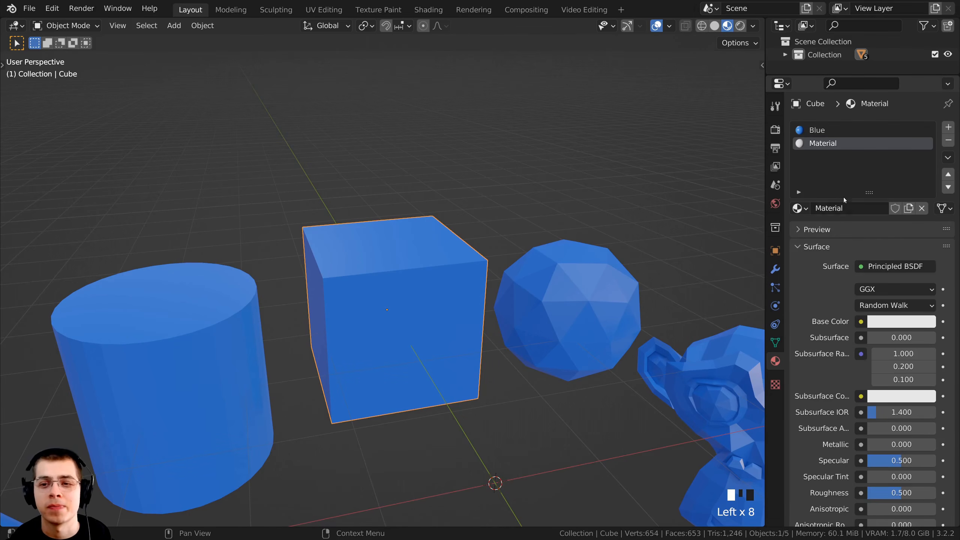
Rename the cube's new material as Red and set its base color to bright red
click(843, 210)
text(Red)
key(Return)
click(887, 322)
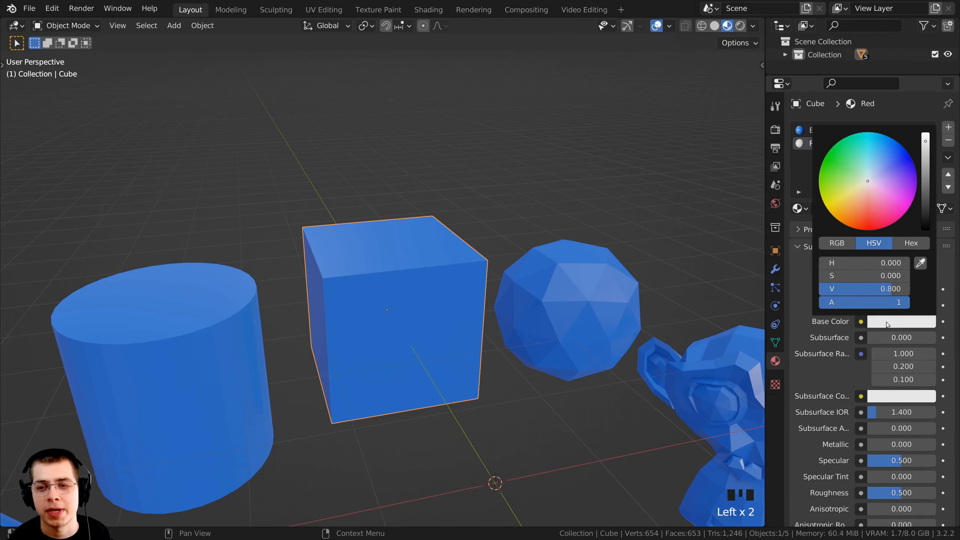
drag(864, 200, 864, 226)
Examine the cube from several angles and check which of its two material slots, Blue or Red, it displays
middle_drag(487, 155, 547, 214)
scroll(494, 163, up, 1)
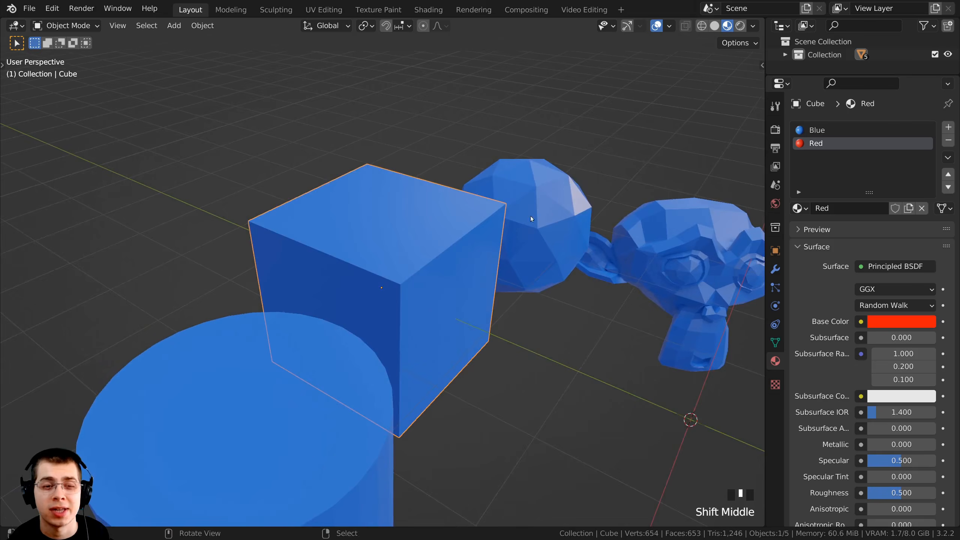
scroll(483, 257, down, 2)
middle_drag(483, 257, 581, 228)
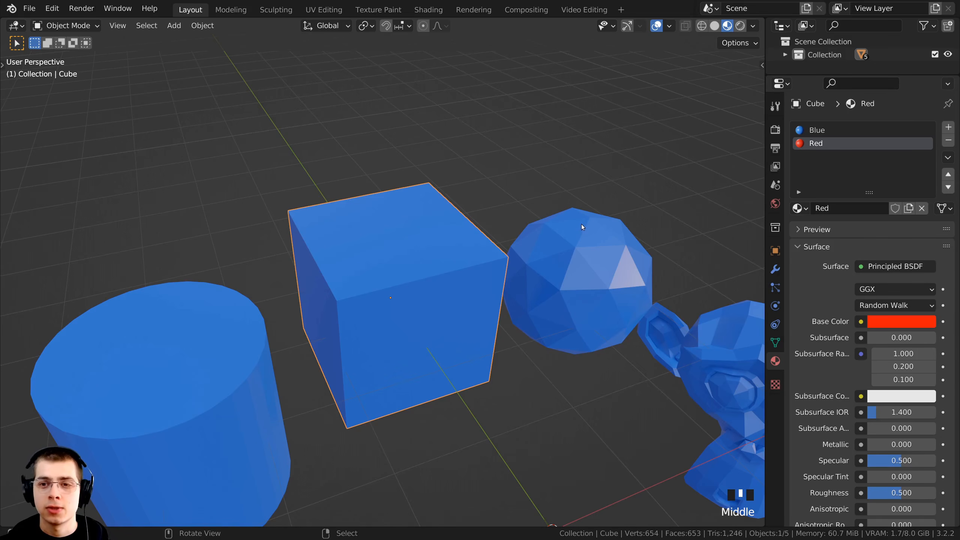
click(830, 131)
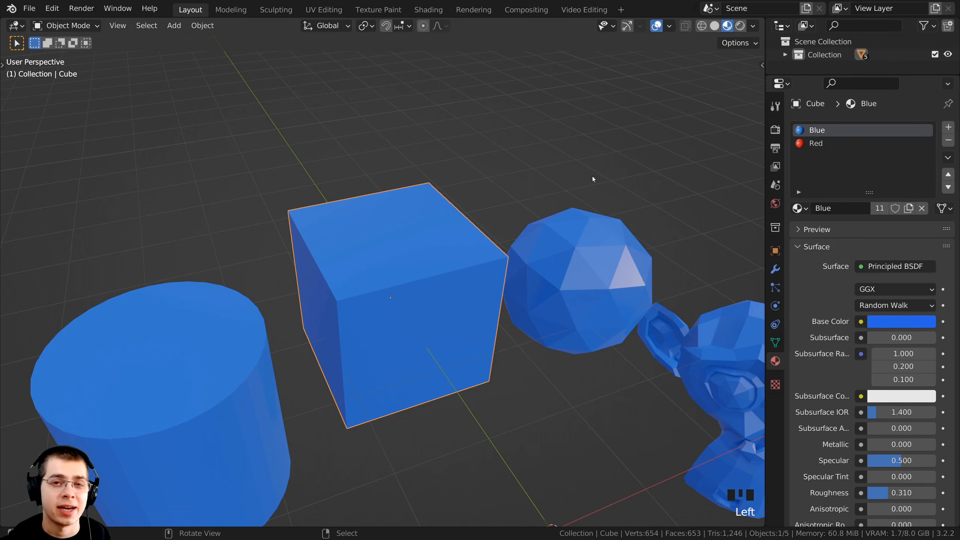
click(860, 128)
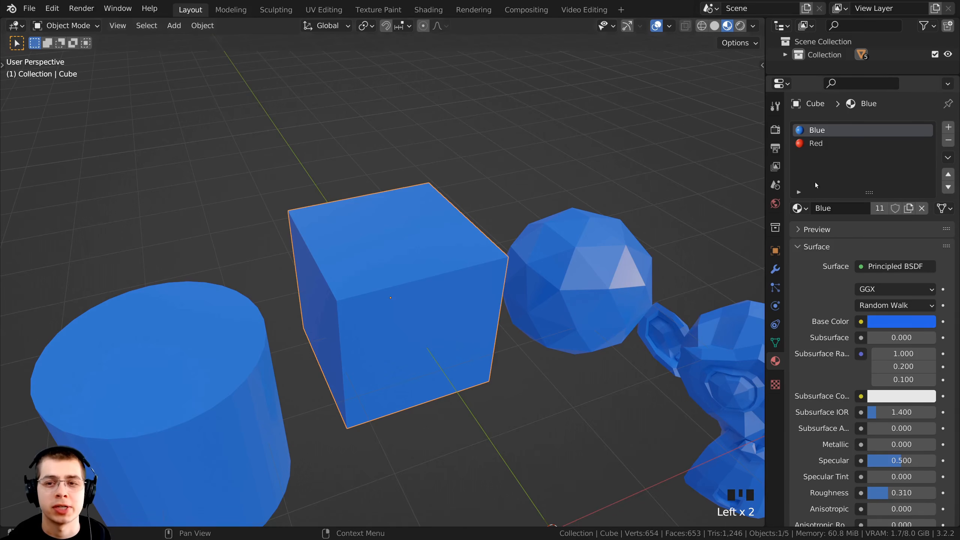
Make the Red material slot active and switch the cube to Edit Mode
click(823, 147)
middle_drag(443, 208, 447, 208)
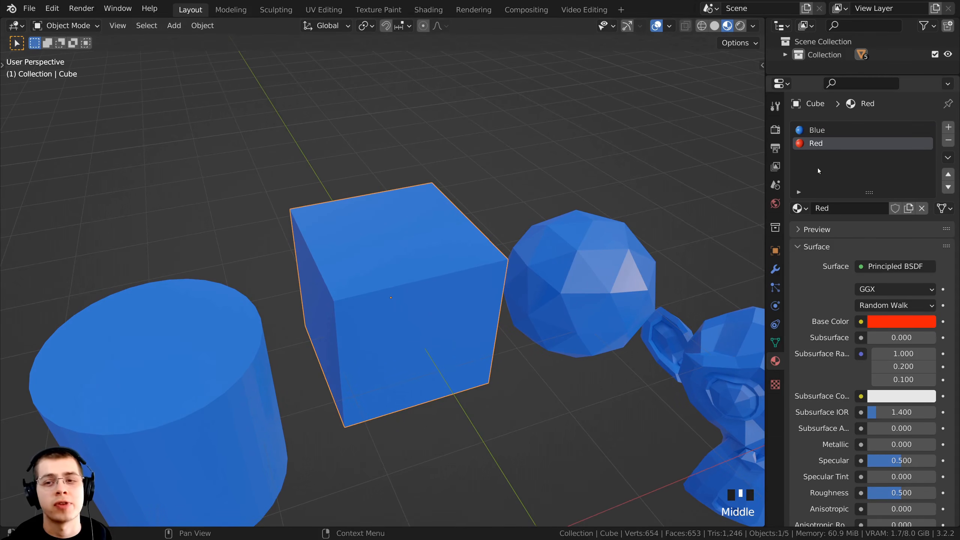
shift+middle_drag(571, 206, 581, 206)
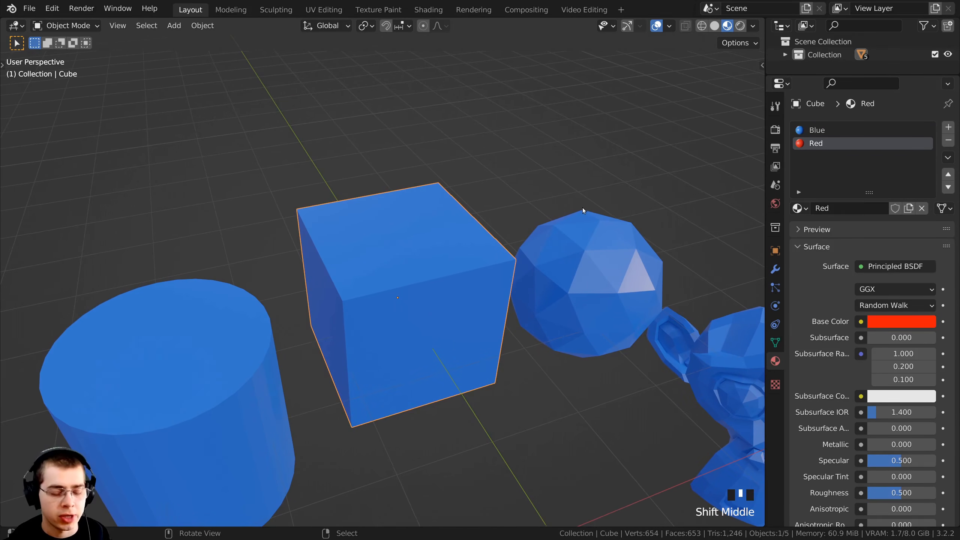
key(Tab)
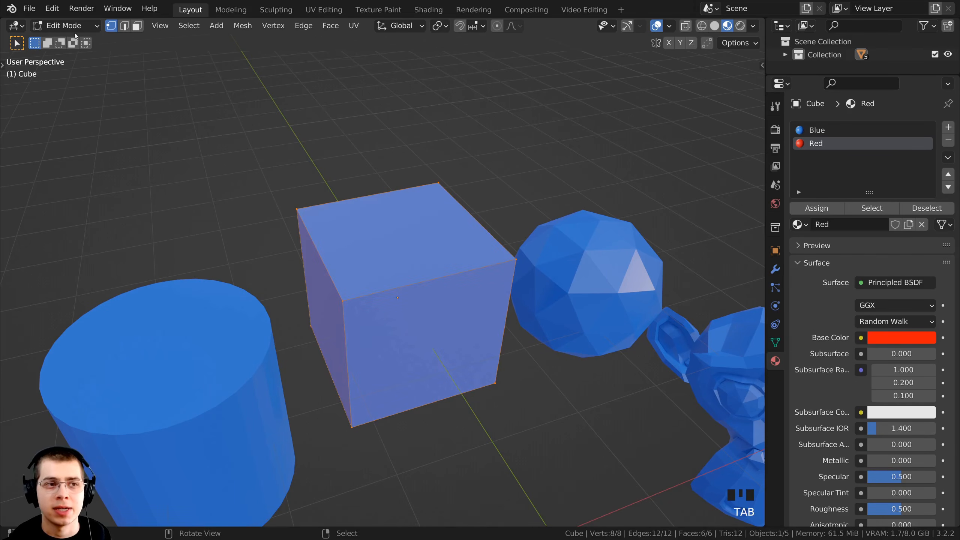
Select several individual corner vertices of the cube one after another in vertex selection mode
click(54, 26)
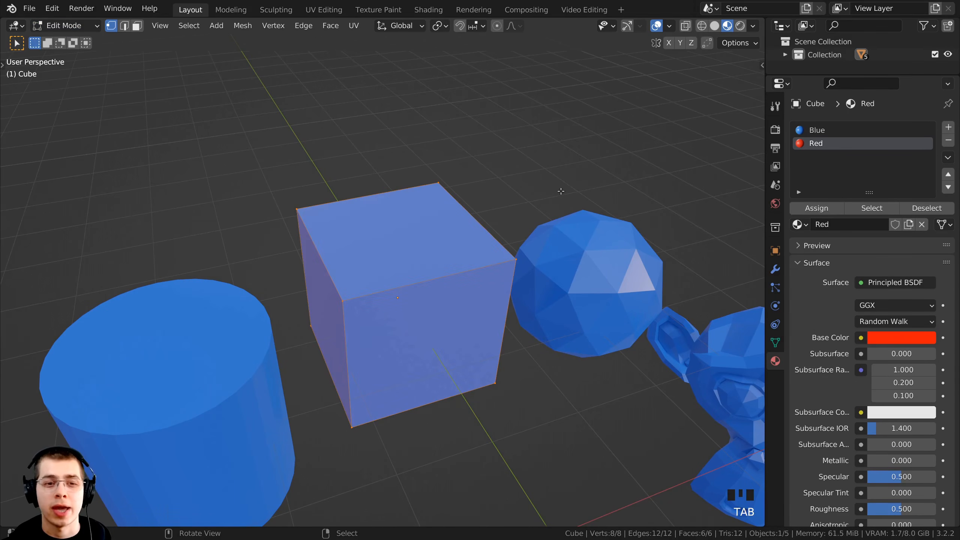
middle_drag(518, 189, 478, 189)
scroll(374, 299, up, 1)
middle_drag(374, 299, 432, 399)
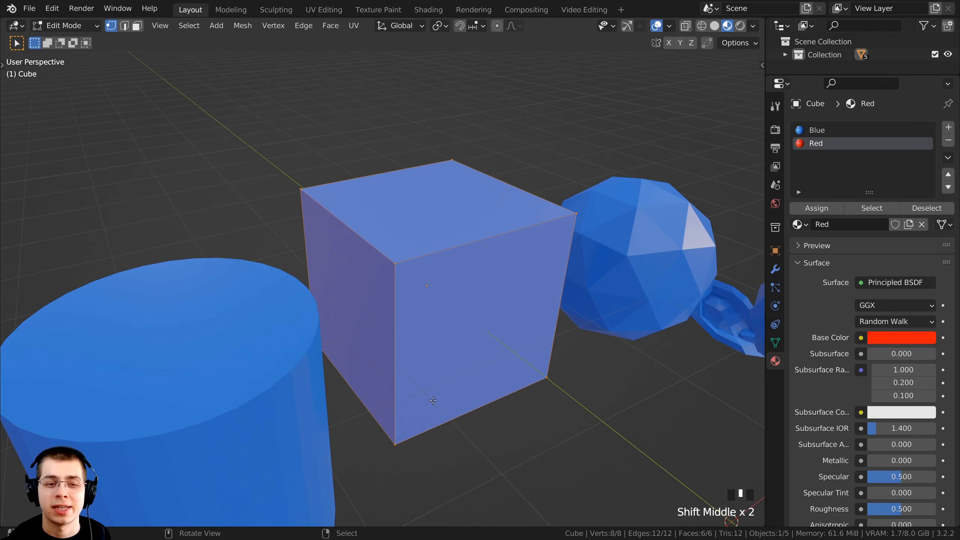
scroll(430, 374, down, 1)
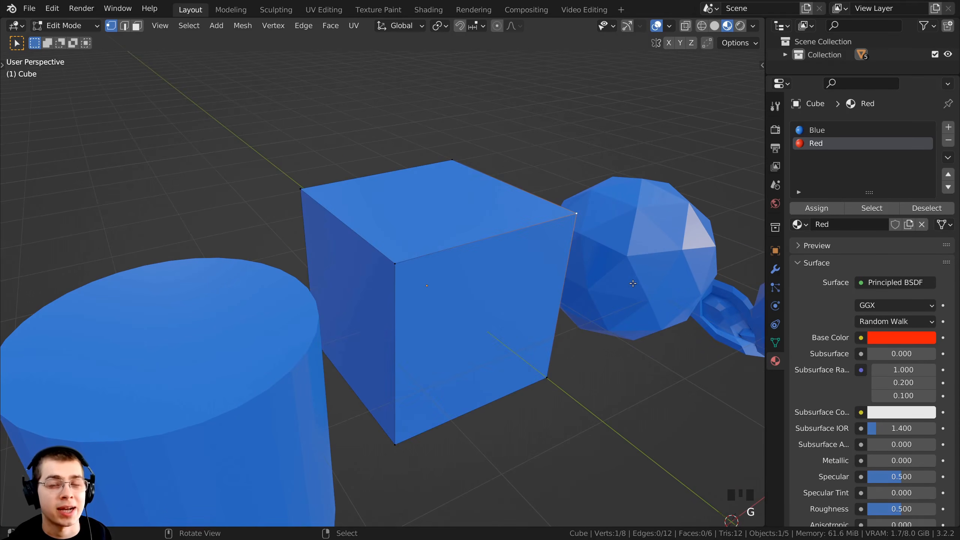
key(g)
right_click(551, 170)
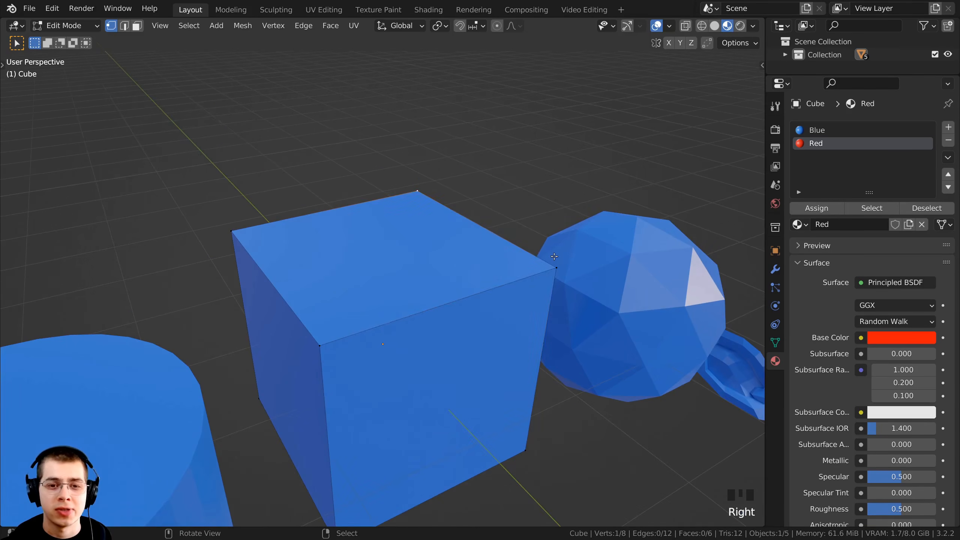
right_click(556, 266)
right_click(321, 345)
right_click(229, 233)
Switch to edge selection mode and select several single edges of the cube one after another
click(124, 25)
right_click(275, 287)
right_click(329, 218)
right_click(466, 298)
right_click(472, 229)
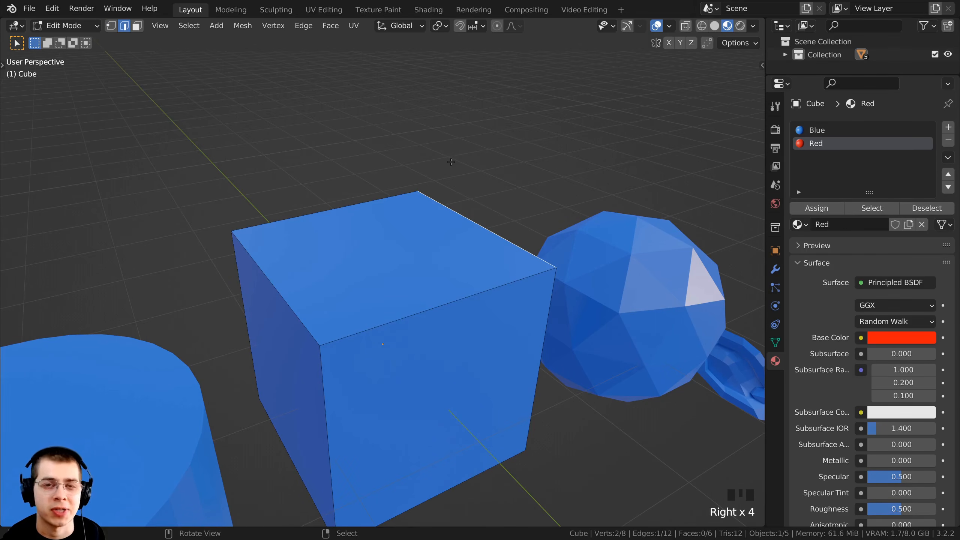
middle_drag(453, 206, 456, 222)
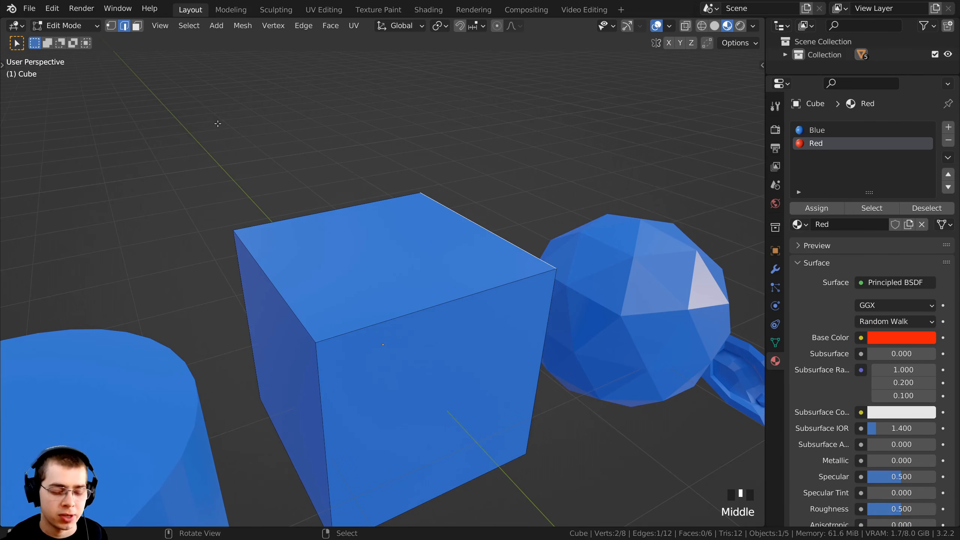
Switch to face selection mode, try selecting different cube faces, and finish with only the top face selected
key(3)
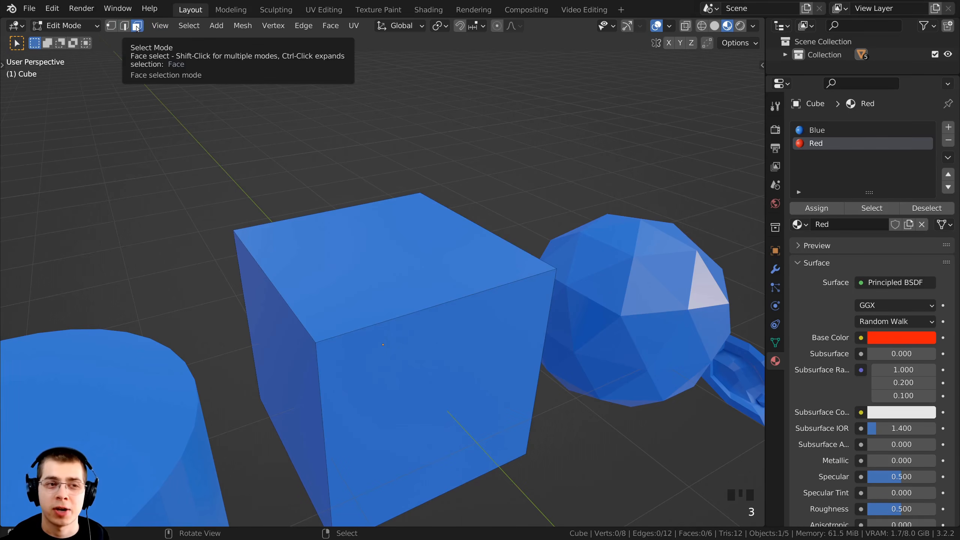
right_click(375, 279)
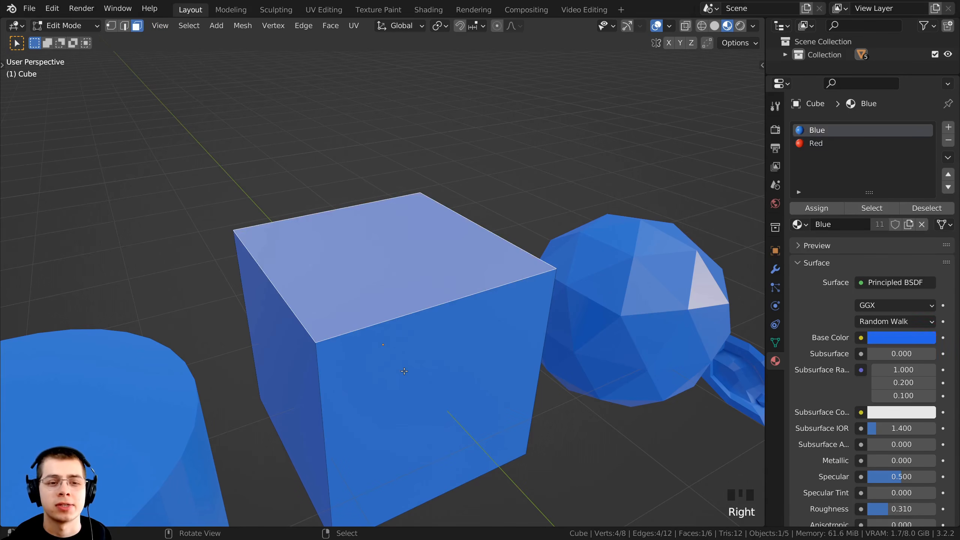
right_click(374, 378)
right_click(293, 366)
right_click(326, 284)
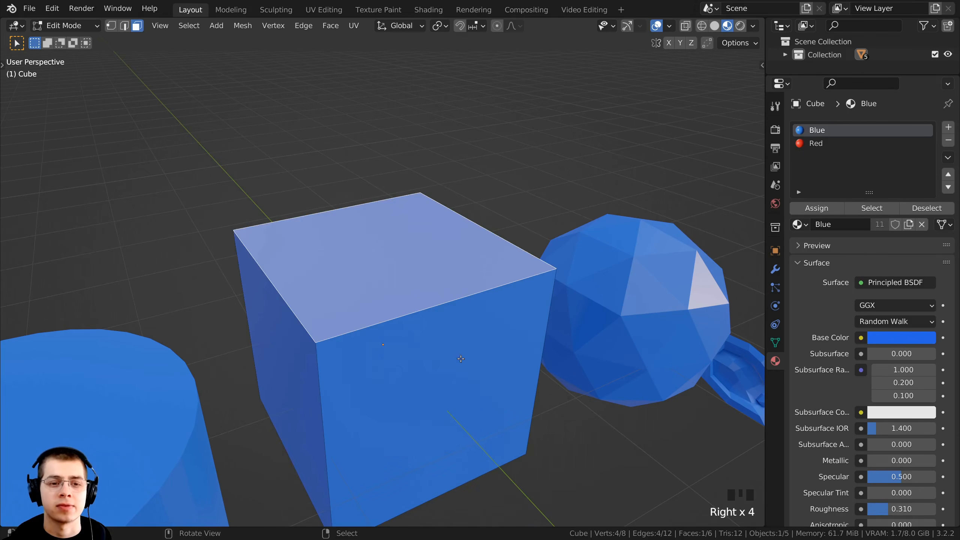
right_click(461, 359)
scroll(450, 372, down, 2)
middle_drag(435, 388, 422, 403)
right_click(346, 313)
middle_drag(408, 261, 430, 255)
scroll(431, 254, up, 1)
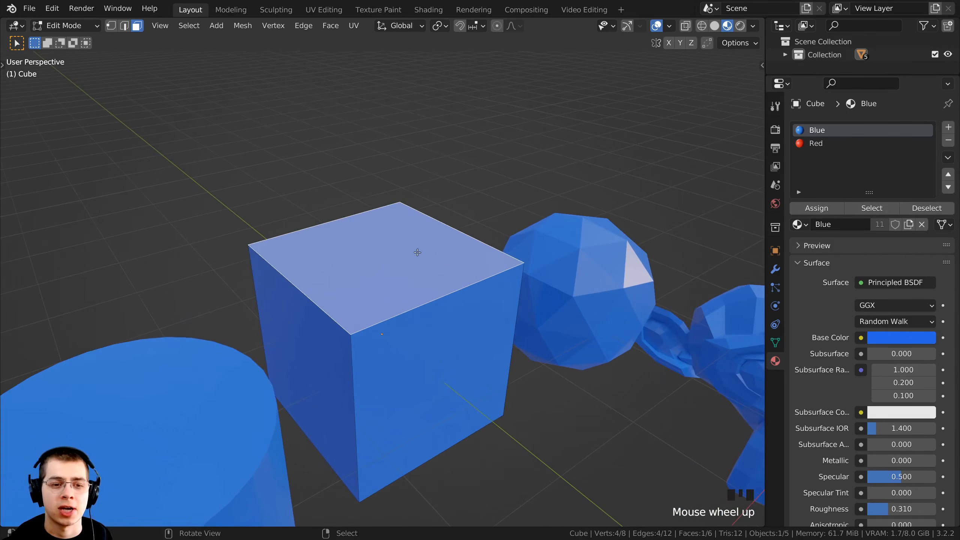
scroll(416, 367, up, 2)
Toggle the cube between Object Mode and Edit Mode to compare which material slot controls each offers, ending in Edit Mode
key(Tab)
key(Tab)
key(Tab)
key(Tab)
key(Tab)
key(Tab)
click(807, 208)
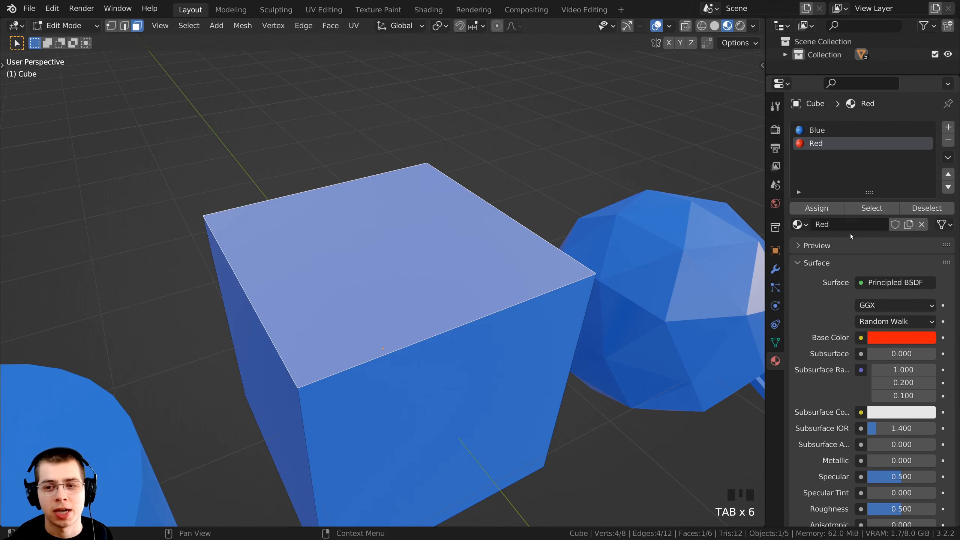
key(Tab)
key(Tab)
key(Tab)
key(Tab)
key(Tab)
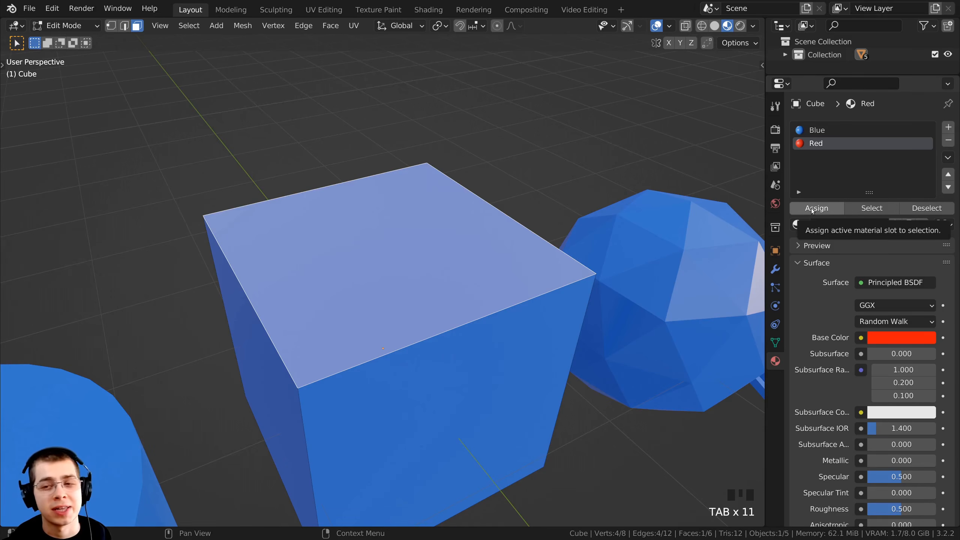
Assign the Red material slot to the cube's selected top face
click(815, 145)
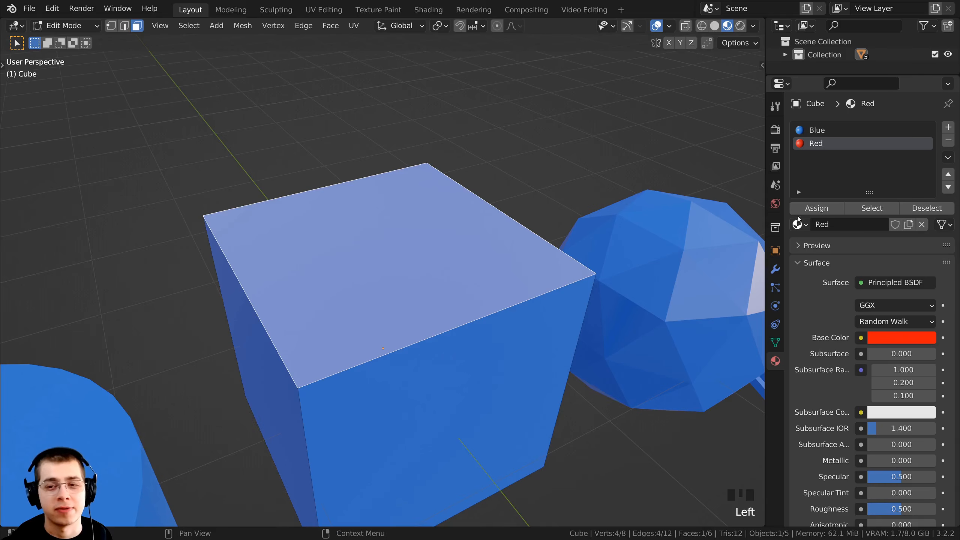
click(815, 212)
scroll(710, 264, down, 2)
middle_drag(711, 264, 800, 262)
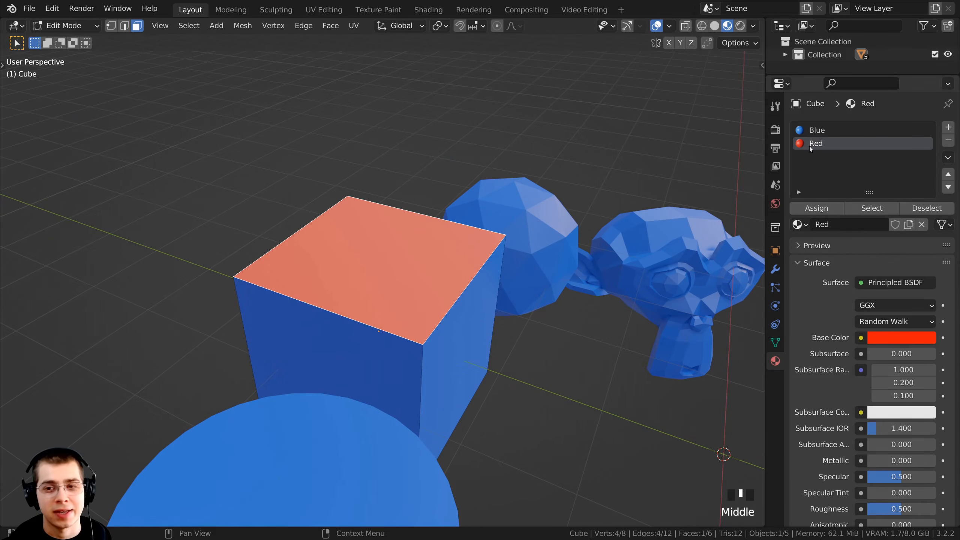
scroll(451, 300, down, 3)
middle_drag(449, 301, 410, 307)
Return to Object Mode, deselect everything to inspect the cube's materials, and select the cube again
key(Tab)
key(alt+a)
middle_drag(403, 346, 384, 293)
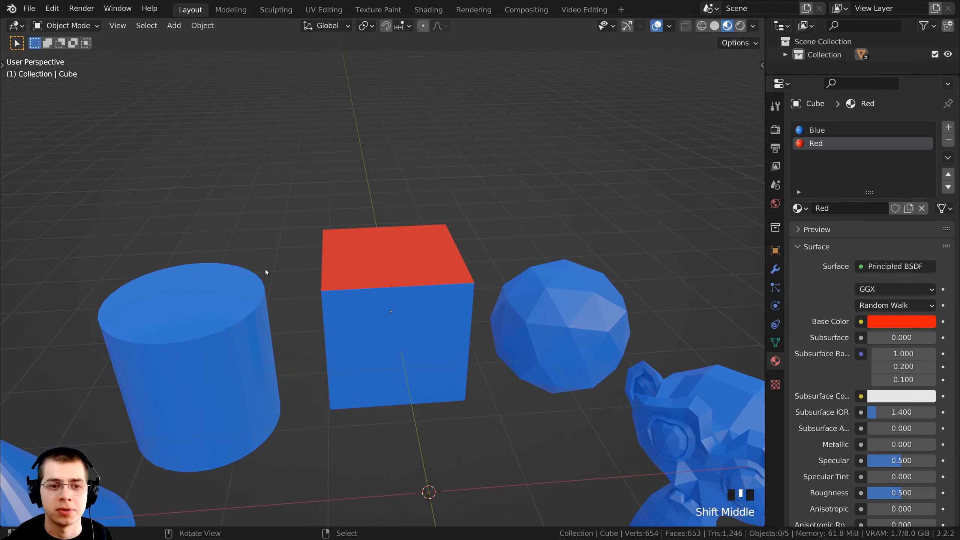
right_click(403, 248)
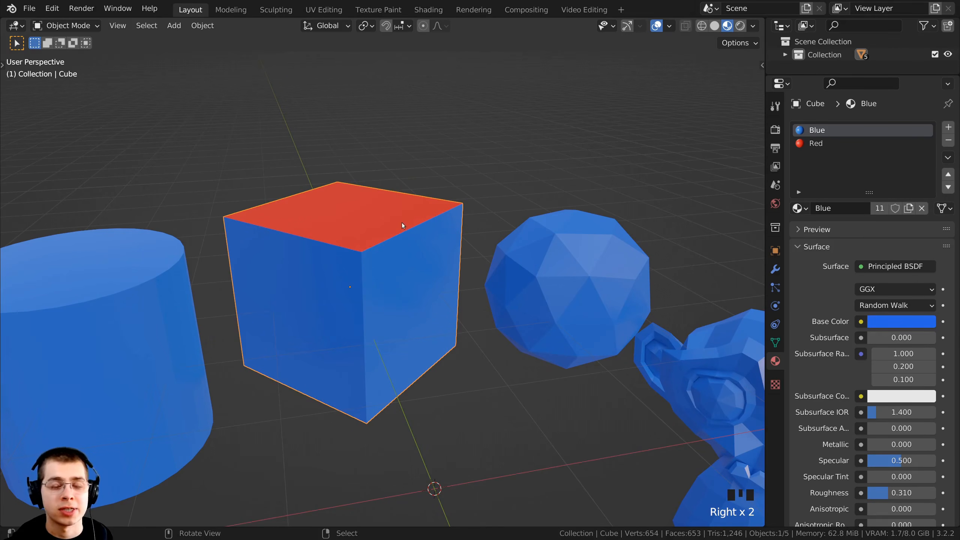
middle_drag(416, 295, 403, 266)
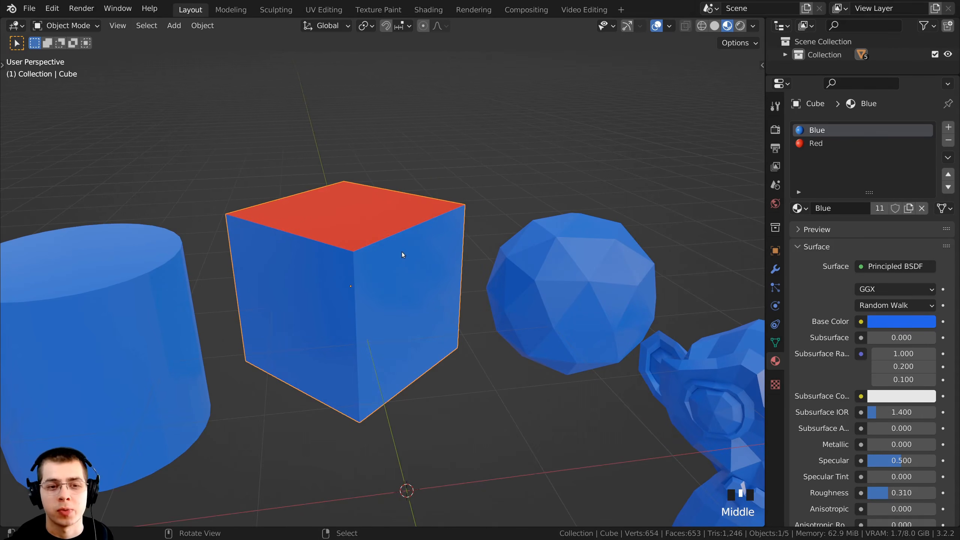
In Edit Mode, select the cube's side face nearest the icosphere and add a third material slot using the existing Blue material
key(Tab)
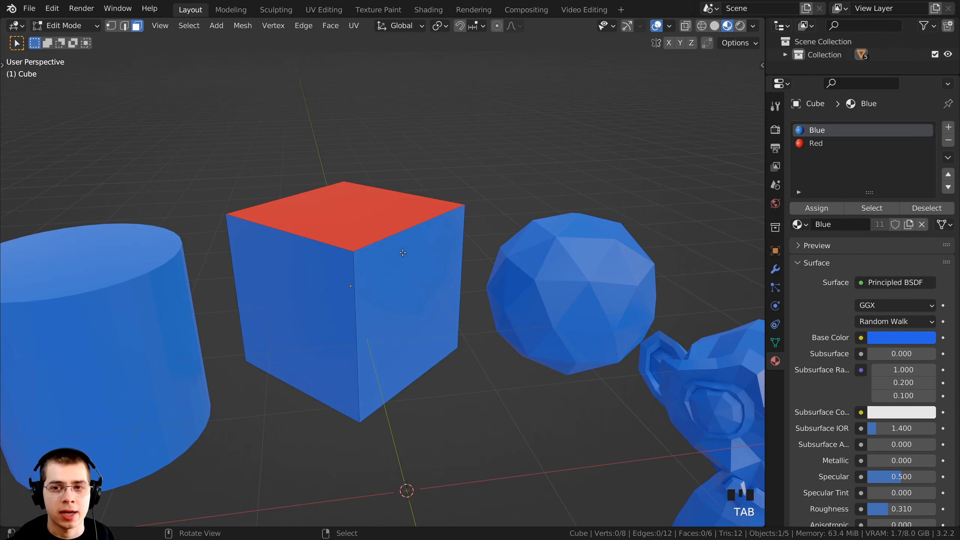
right_click(404, 299)
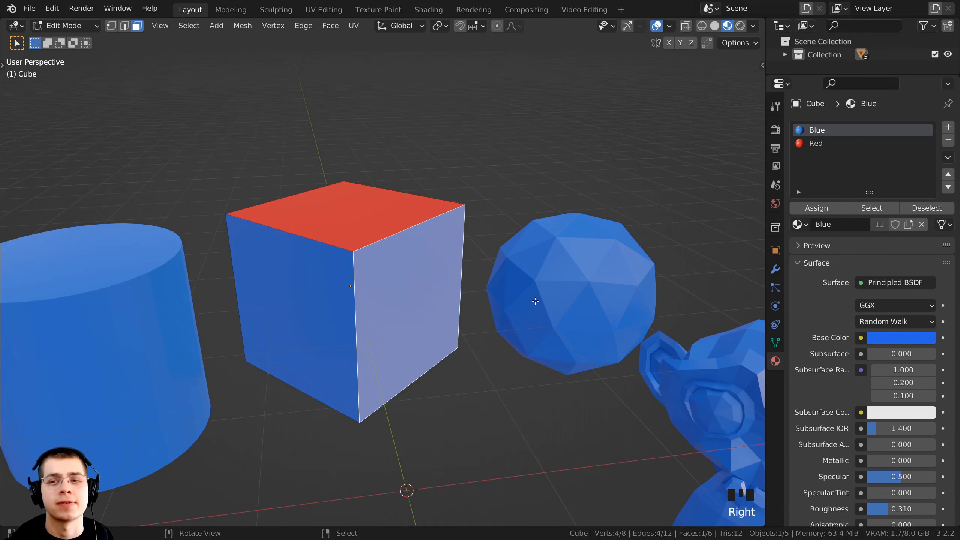
click(948, 128)
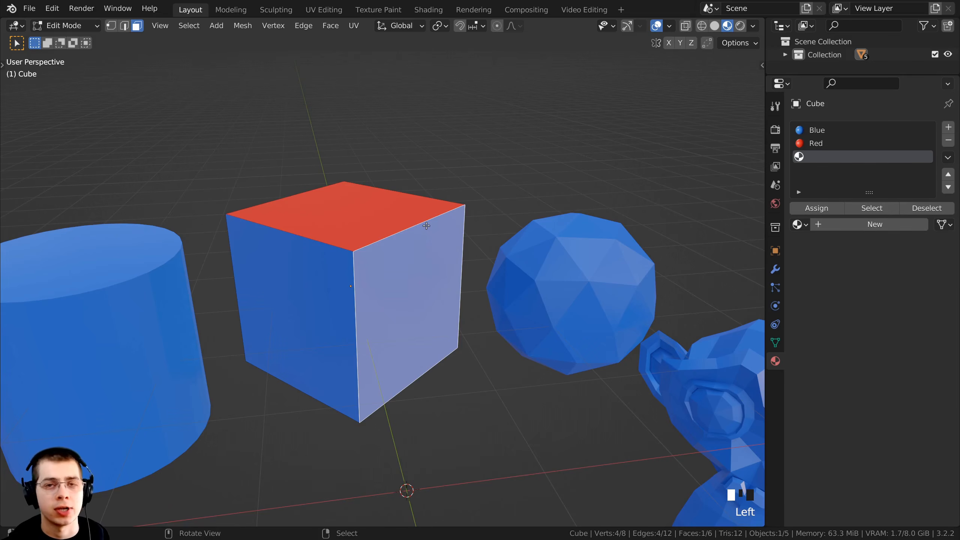
click(799, 224)
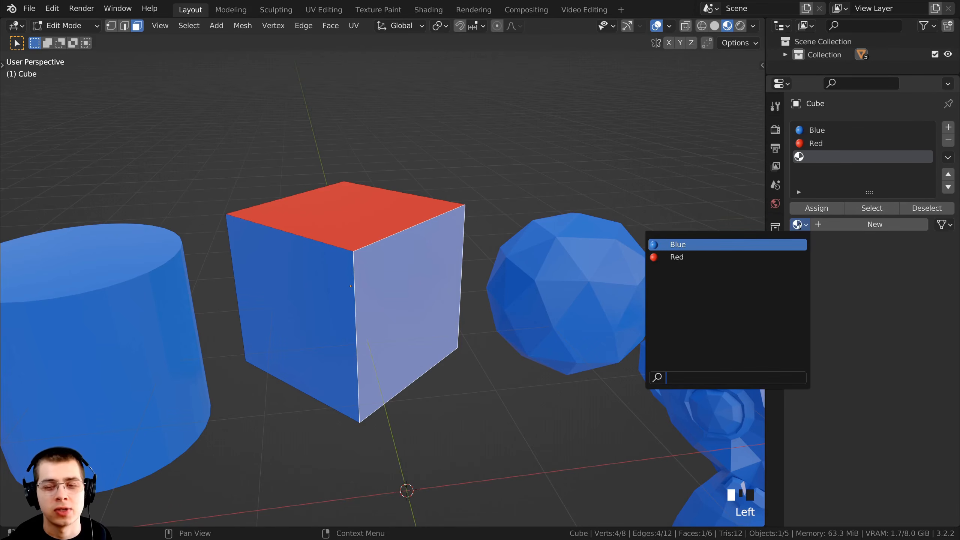
click(672, 245)
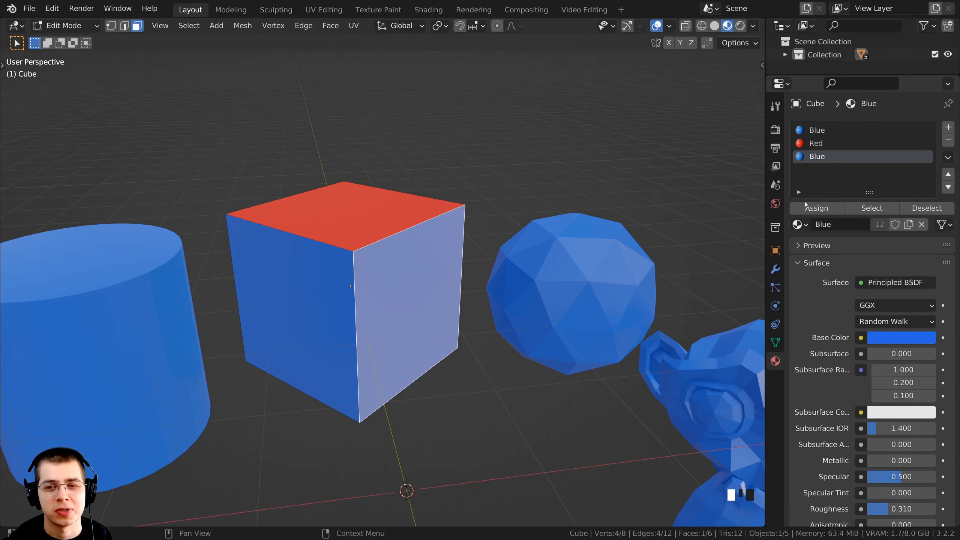
shift+middle_drag(654, 308, 653, 303)
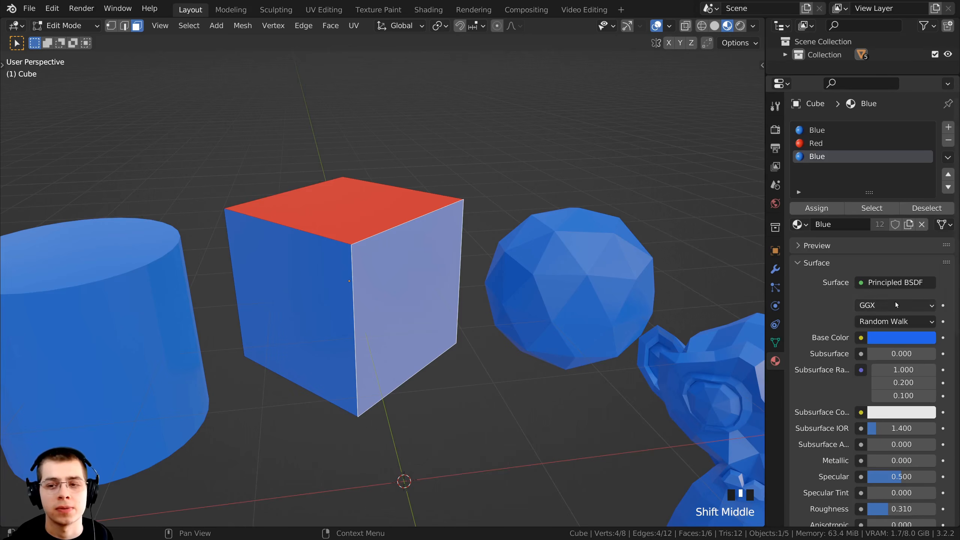
Duplicate the Blue material in the third slot as an independent copy and rename it Dark Blue
click(909, 225)
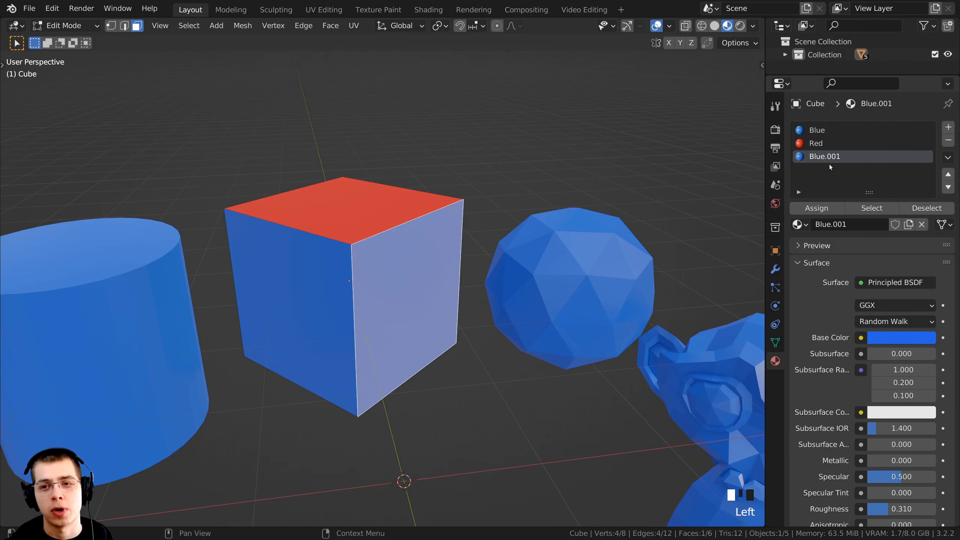
scroll(718, 246, up, 1)
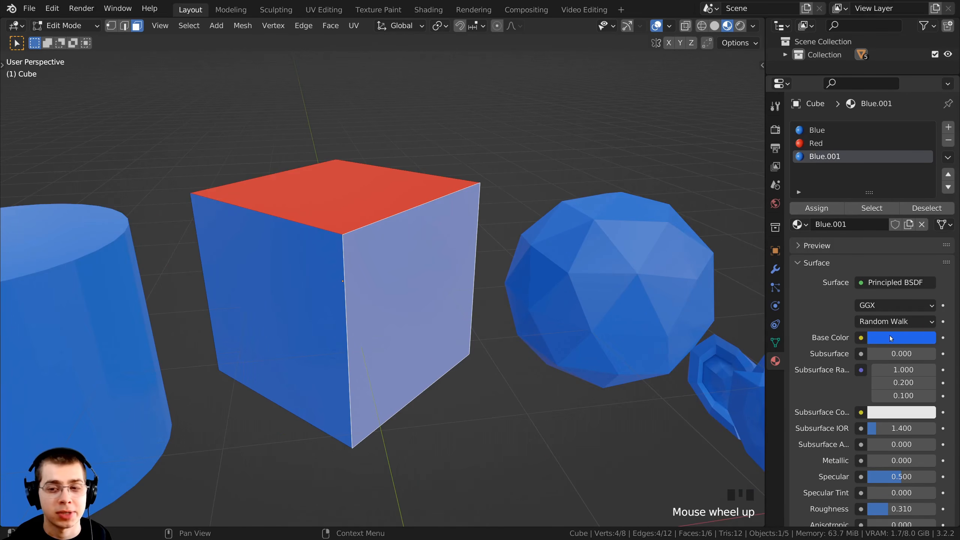
double_click(831, 156)
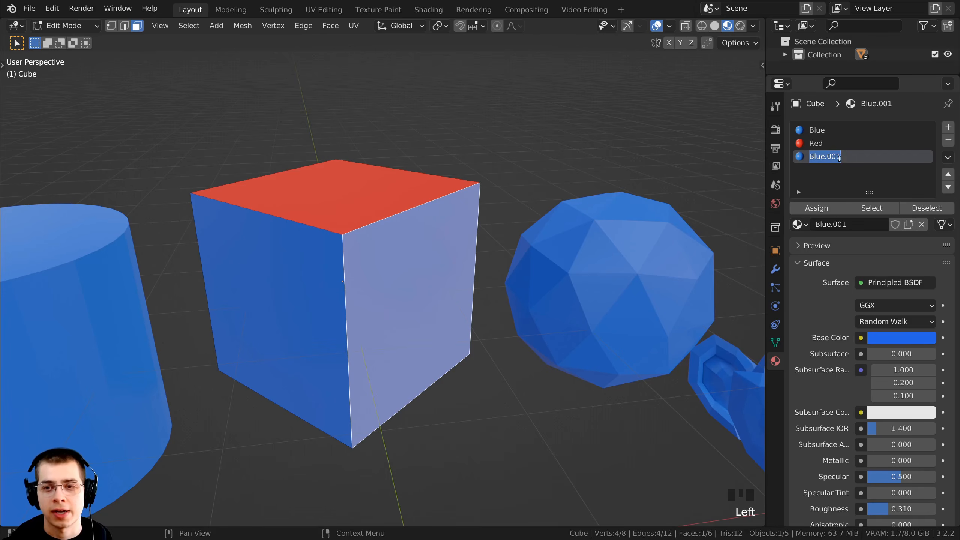
text(Dark Blue)
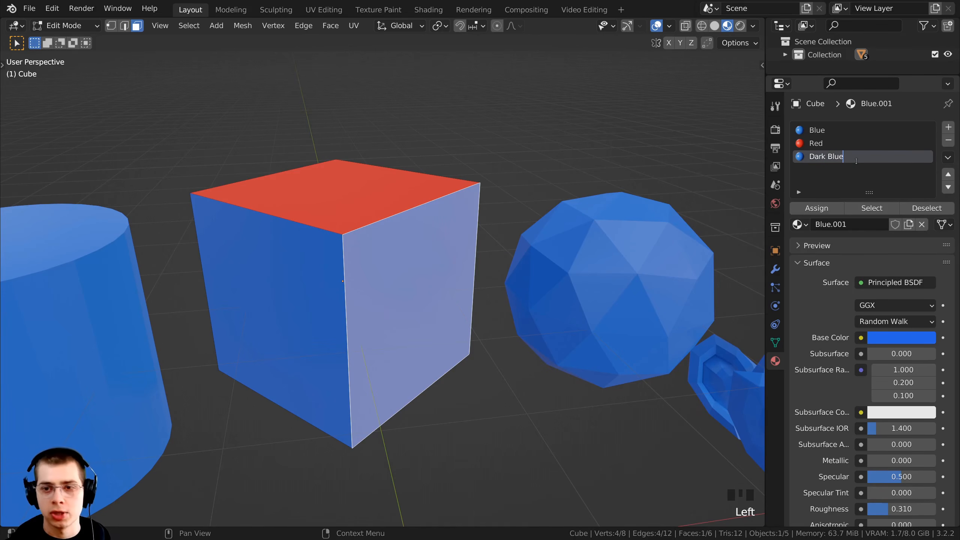
key(Return)
scroll(879, 355, down, 5)
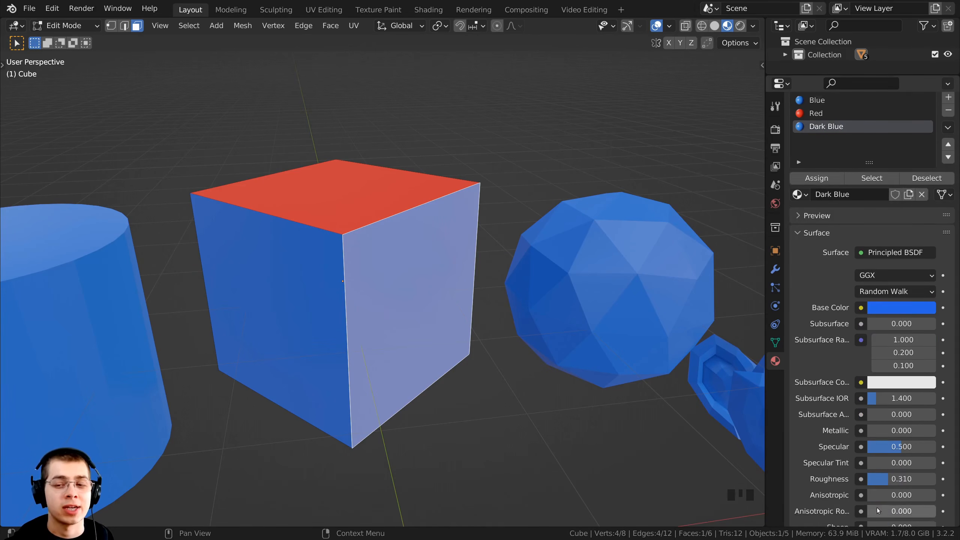
scroll(879, 355, up, 5)
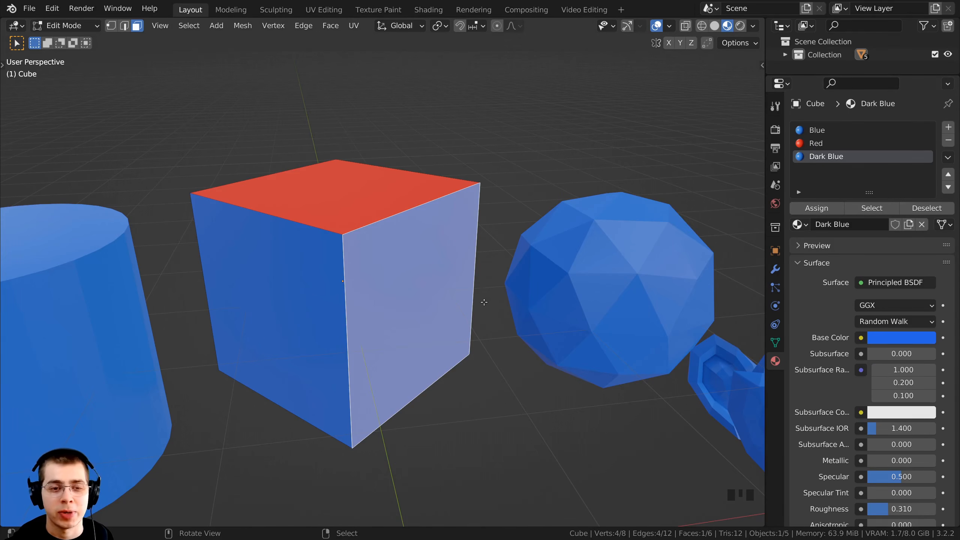
Assign the Dark Blue material slot to the cube's side face nearest the icosphere
right_click(409, 266)
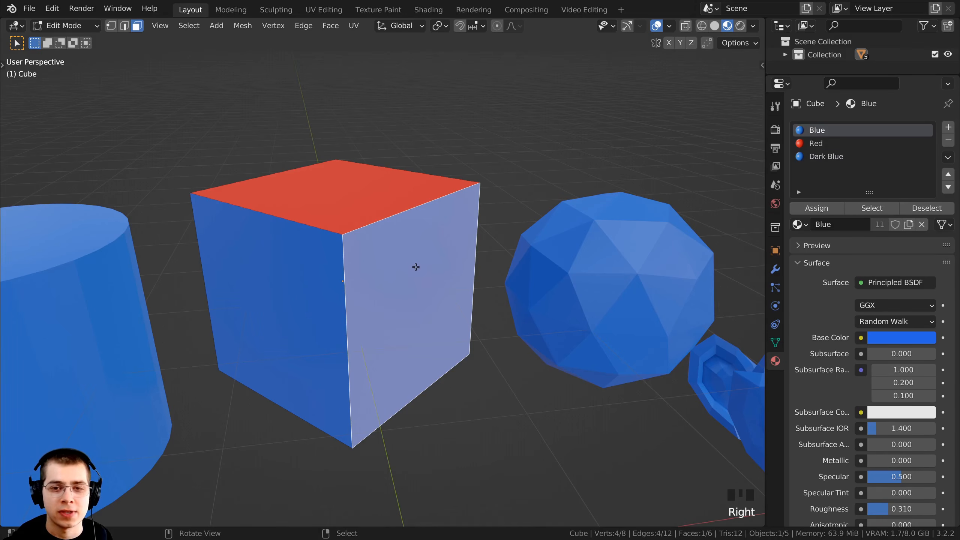
click(819, 160)
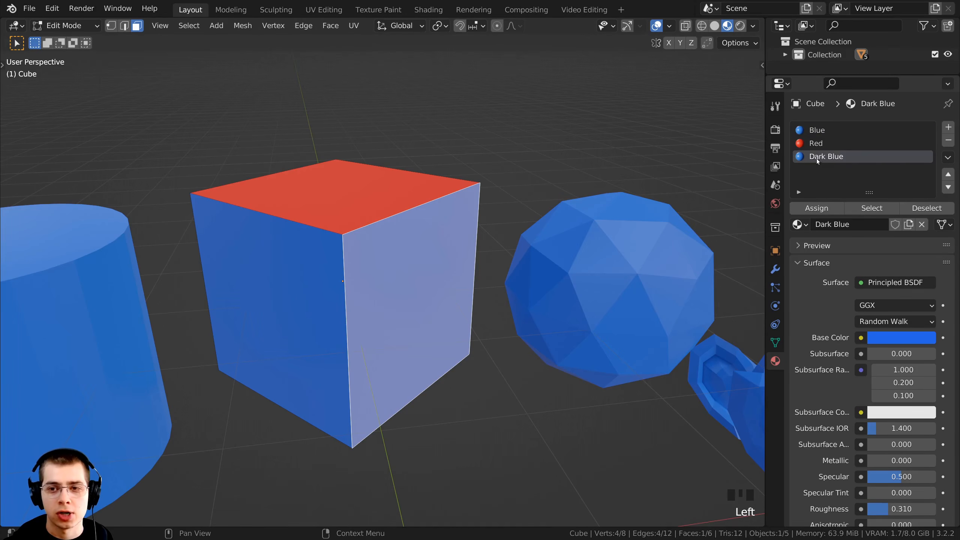
click(806, 212)
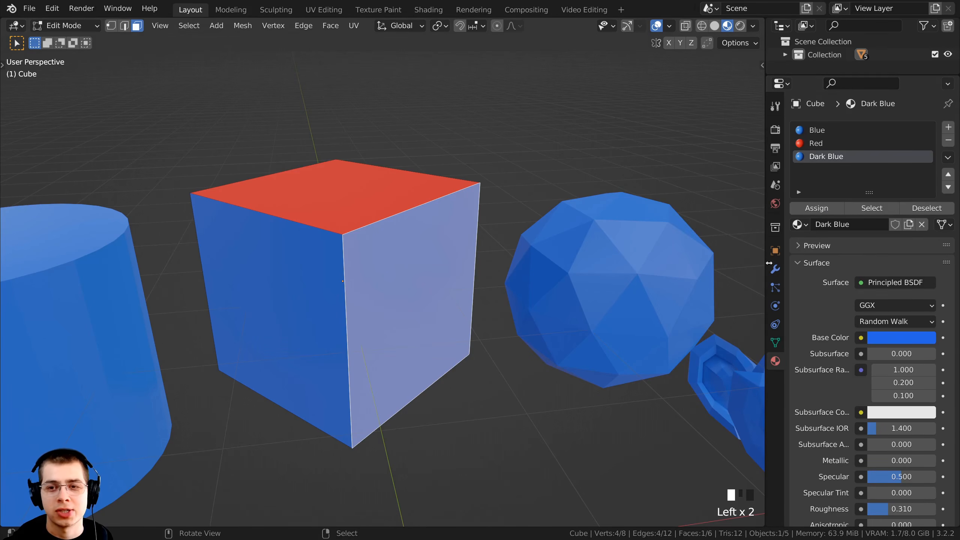
Return to Object Mode and darken the Dark Blue material's base color to a value of about 0.106
middle_click(491, 338)
key(Tab)
shift+middle_drag(493, 338, 511, 329)
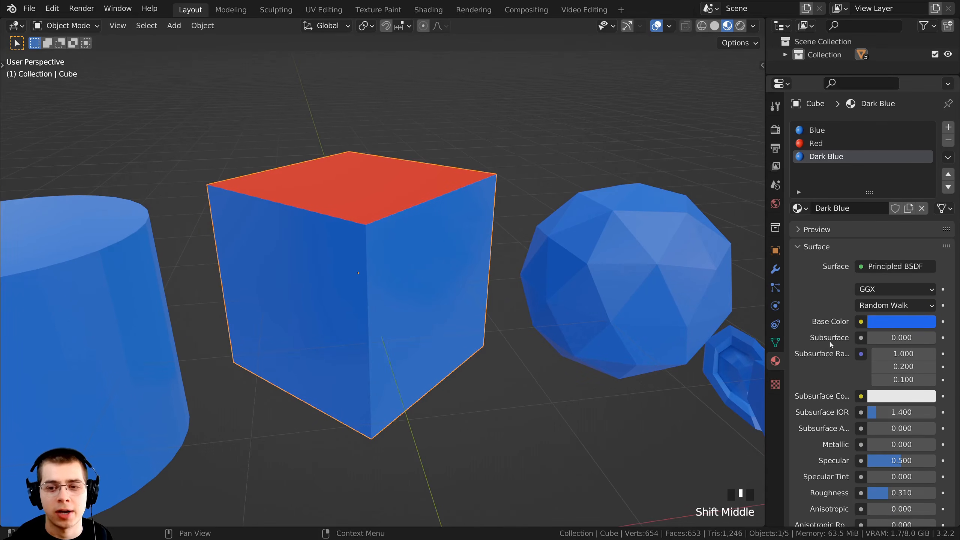
click(884, 319)
drag(924, 151, 925, 195)
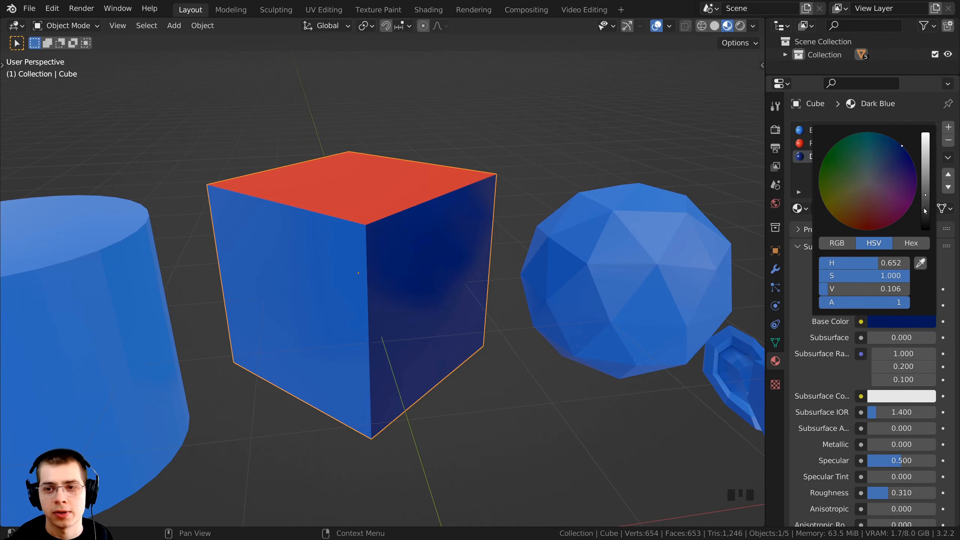
Change the Blue material's base color to light blue, about hue 0.586, saturation 0.958 and value 1.000
click(829, 131)
click(833, 131)
click(880, 322)
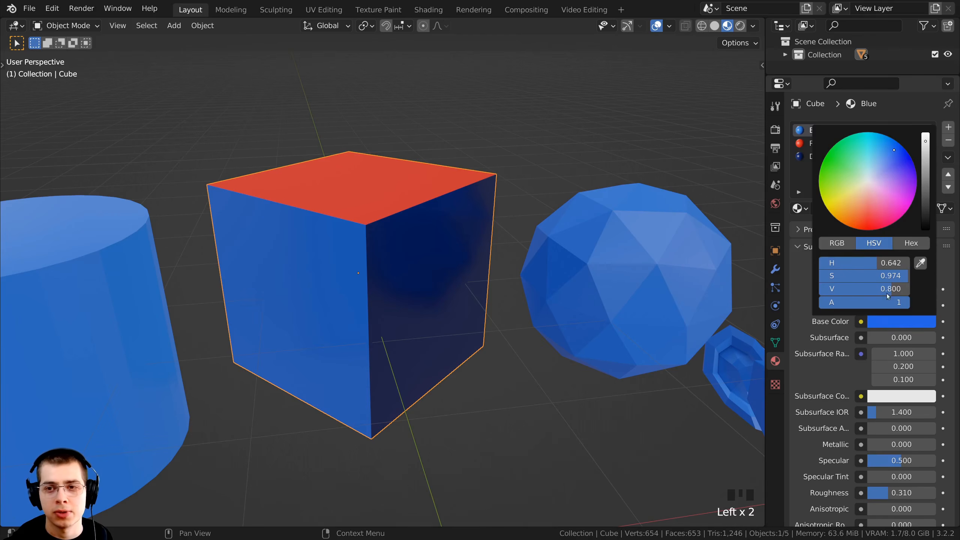
drag(924, 152, 880, 145)
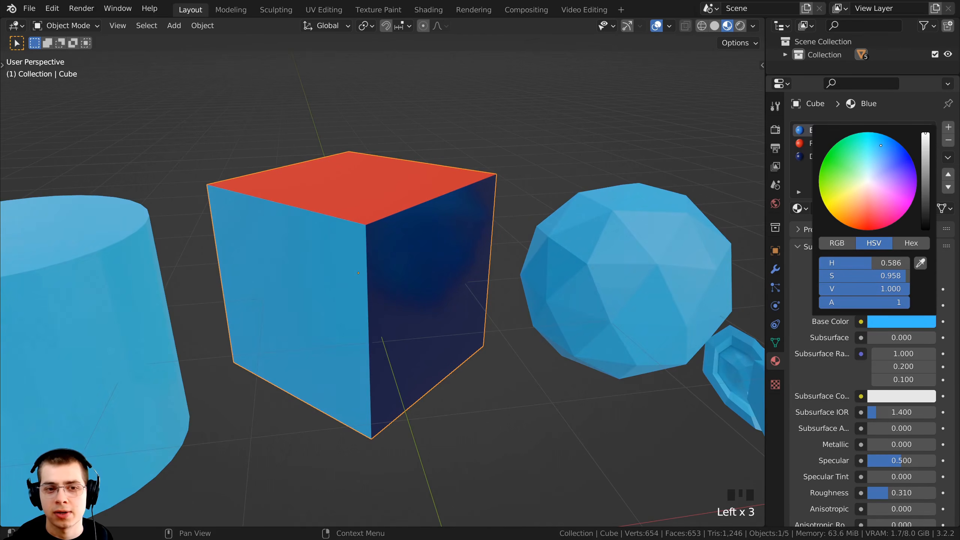
Fine-tune the Blue material's base color to about hue 0.589 and saturation 0.948
middle_drag(542, 262, 516, 273)
scroll(476, 272, down, 1)
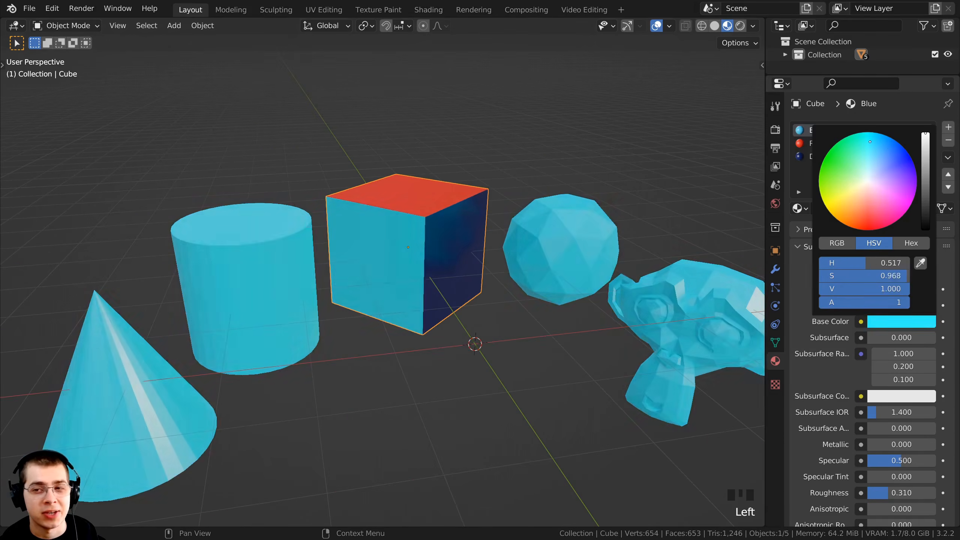
drag(869, 141, 879, 145)
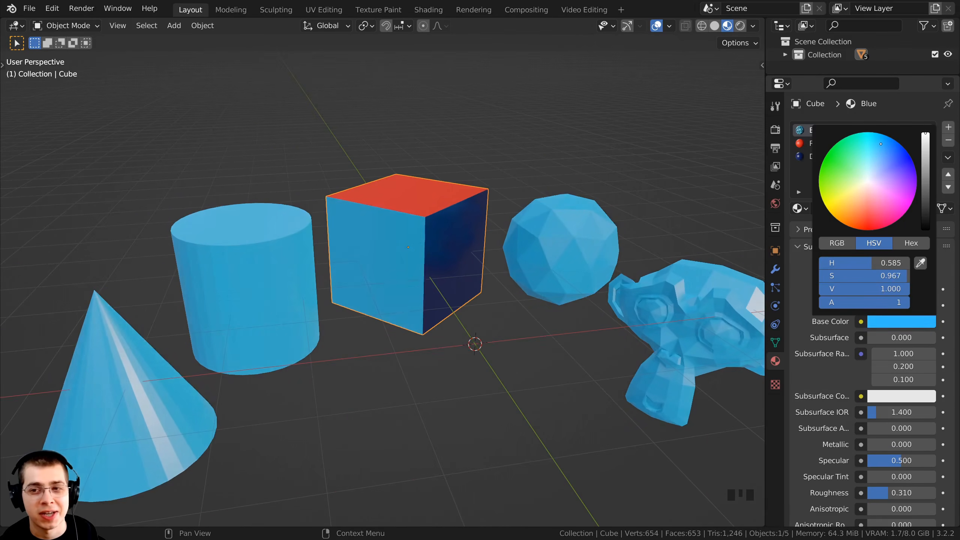
Select the icosphere, monkey head and cylinder in turn to check which material each one uses
right_click(599, 238)
right_click(652, 316)
right_click(559, 273)
right_click(196, 282)
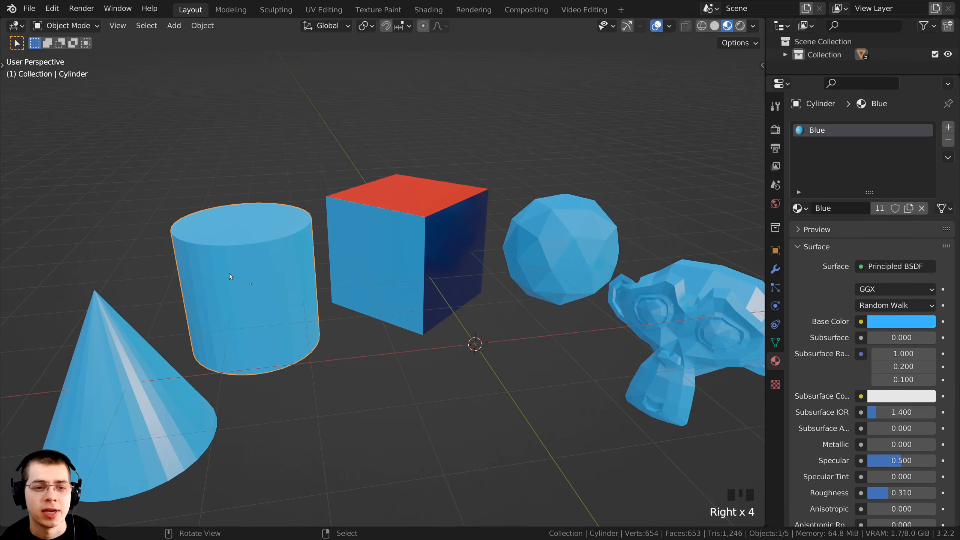
shift+middle_drag(357, 227, 336, 210)
key(g)
key(g)
key(Escape)
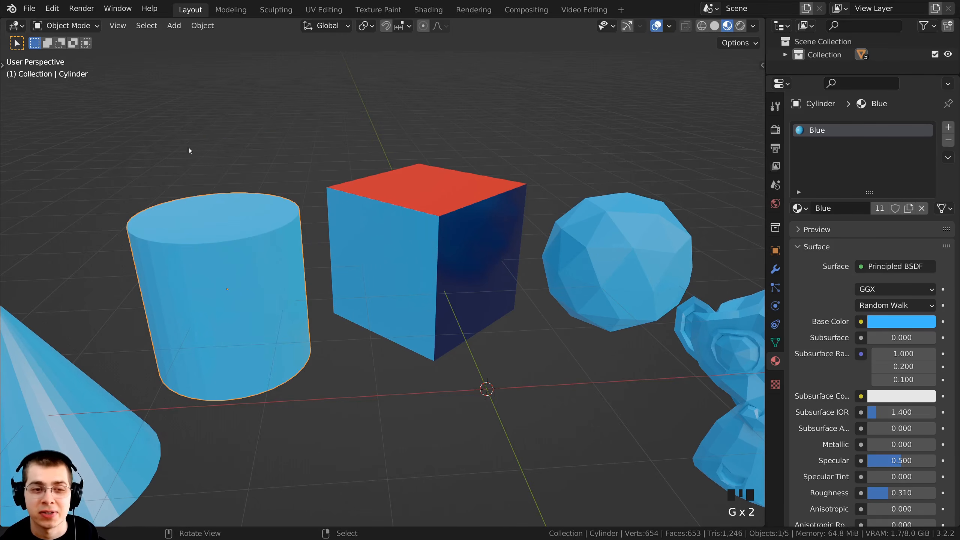
Make an independent copy of the Blue material on the cylinder and rename it Green
right_click(233, 238)
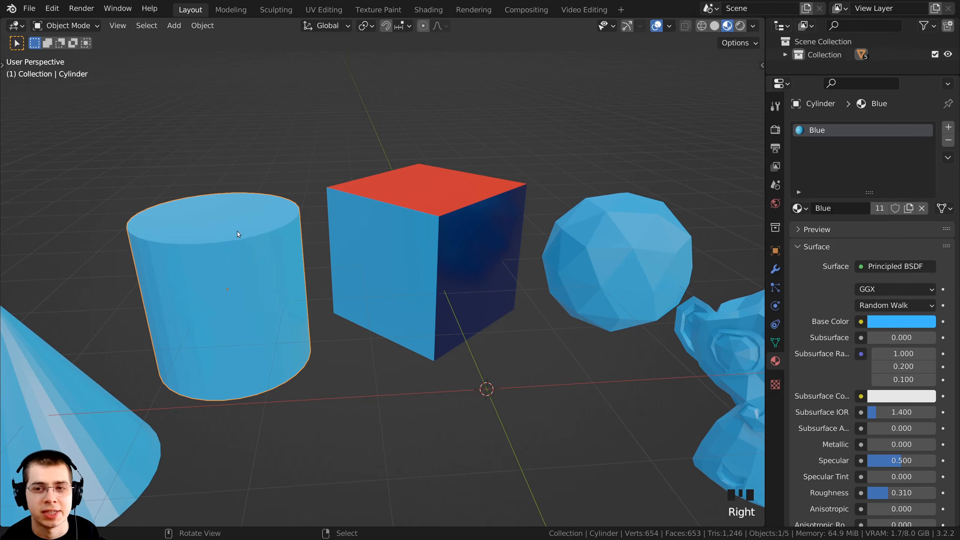
click(834, 134)
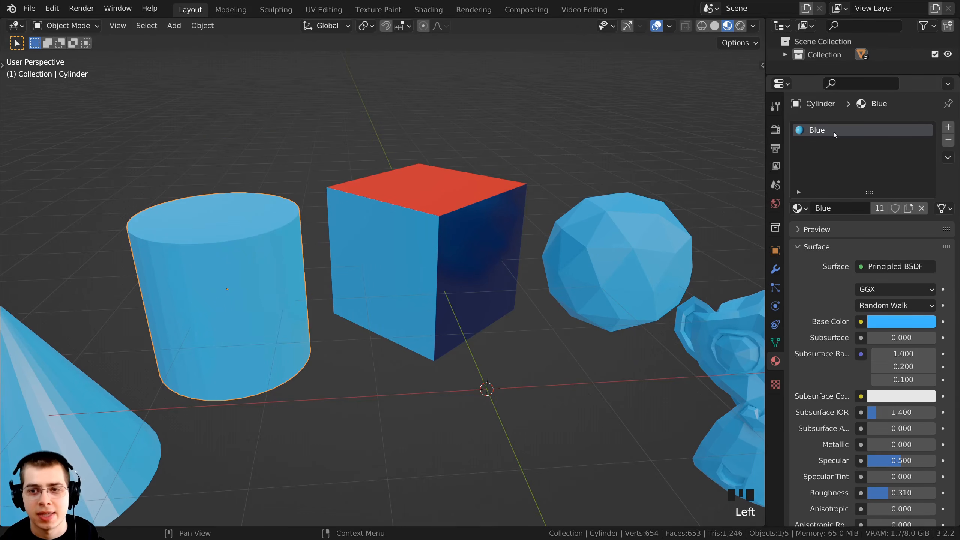
click(908, 208)
click(842, 208)
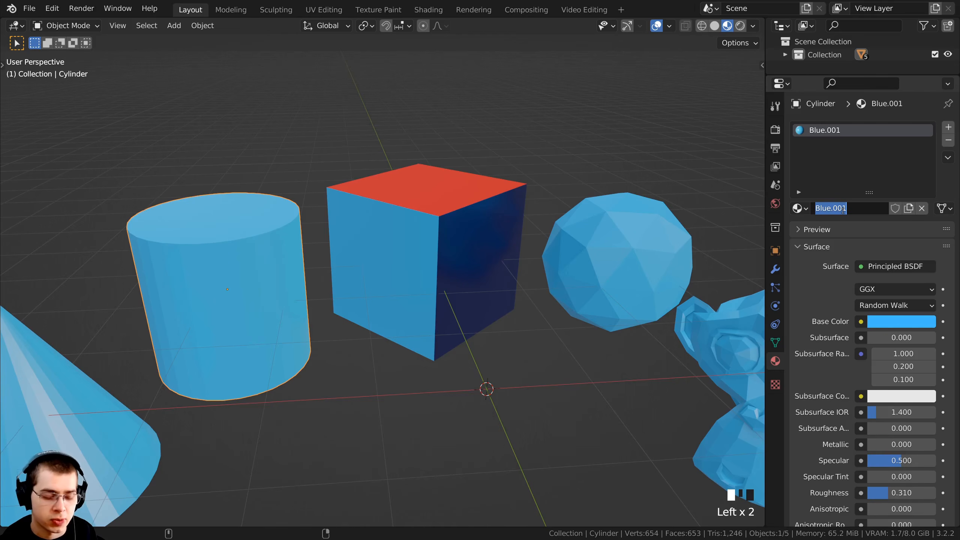
text(Green)
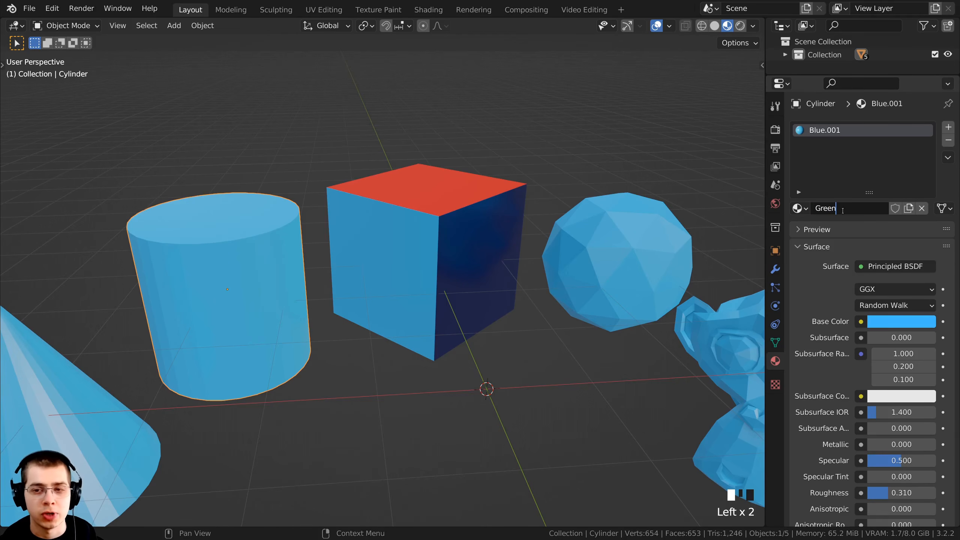
key(Return)
Set the Green material's base color to a darkened green with hue about 0.324 and saturation about 0.980
click(901, 321)
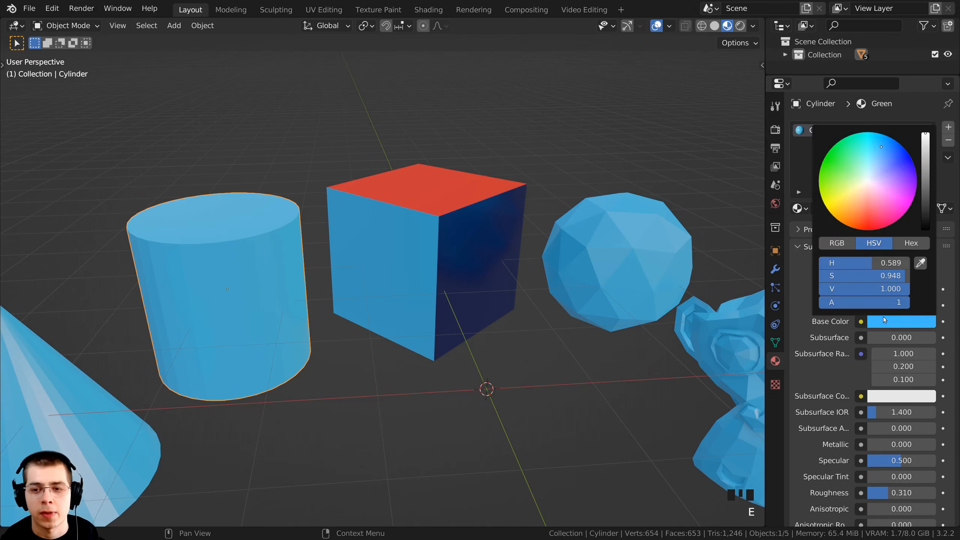
click(829, 167)
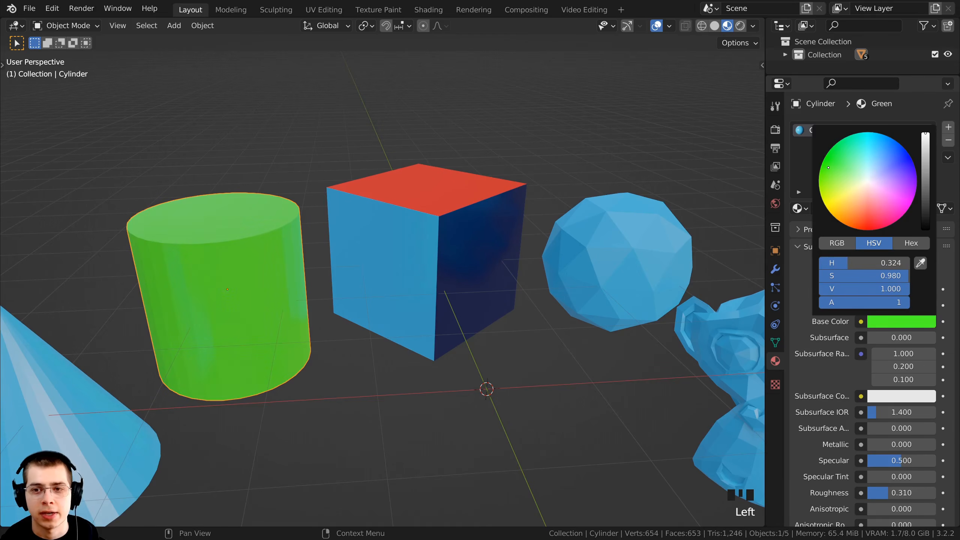
drag(924, 148, 925, 169)
key(Tab)
middle_drag(518, 277, 444, 280)
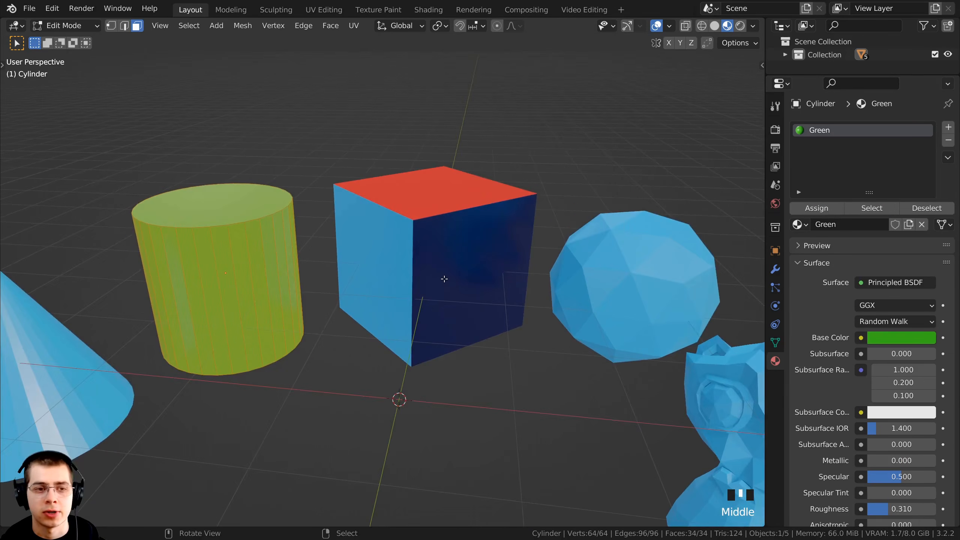
key(Tab)
scroll(443, 284, down, 2)
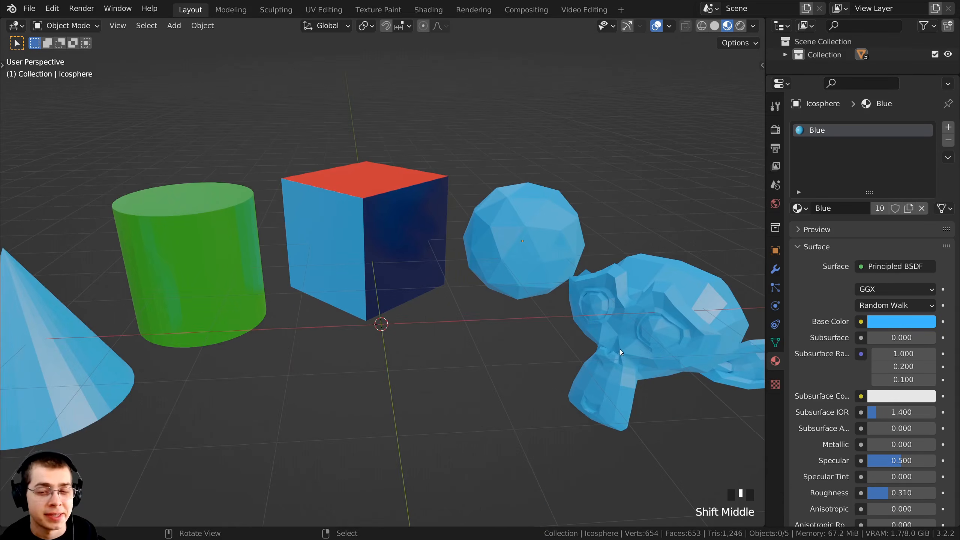
Select the monkey head, remove its Blue material slot and undo the removal
shift+middle_drag(652, 340, 663, 342)
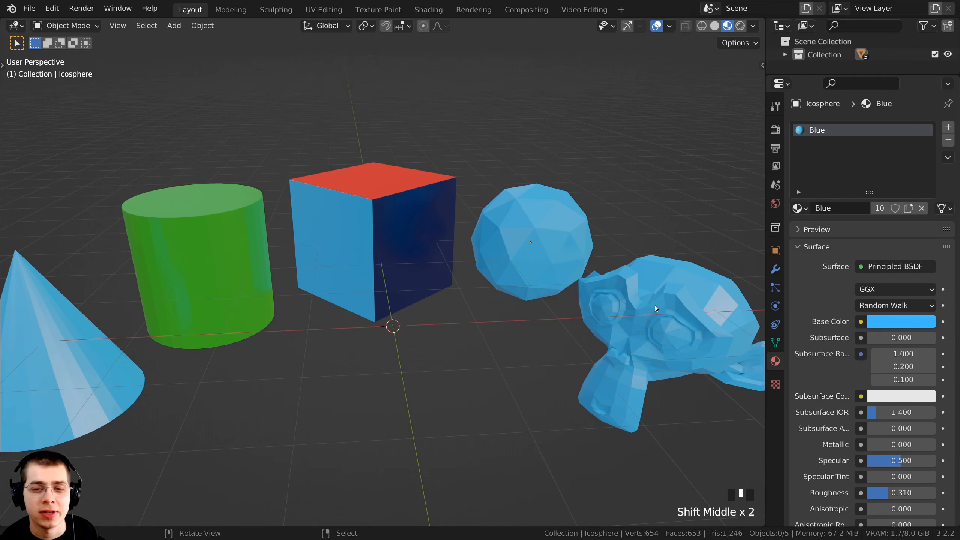
right_click(650, 288)
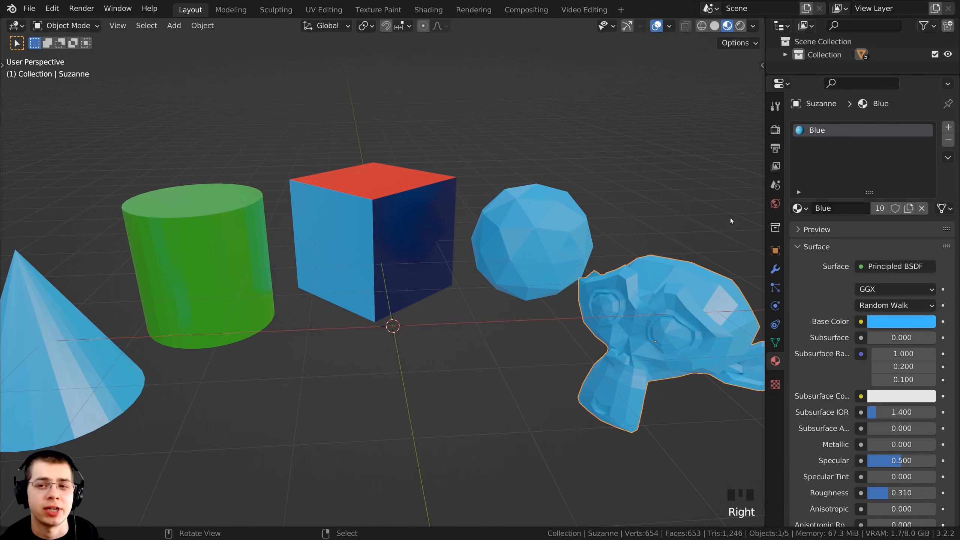
click(948, 140)
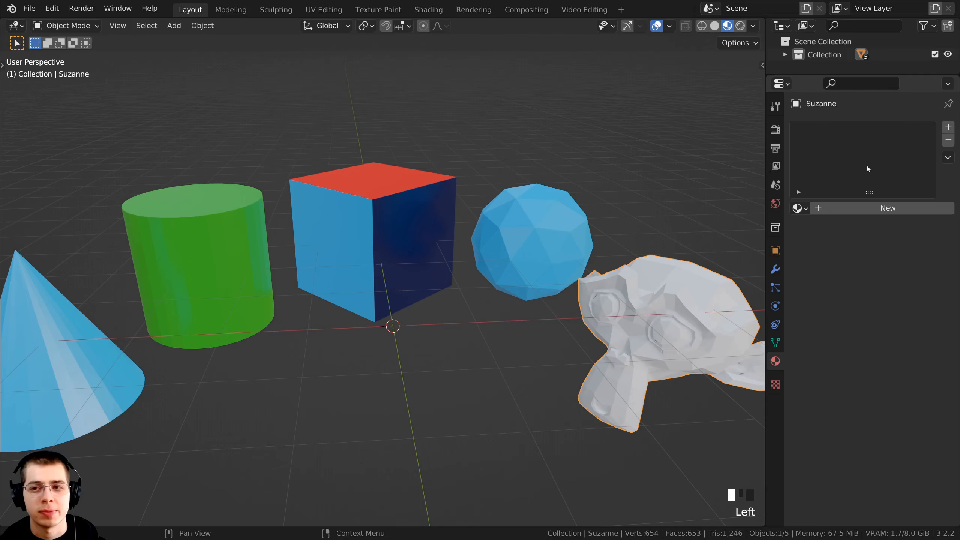
key(ctrl+z)
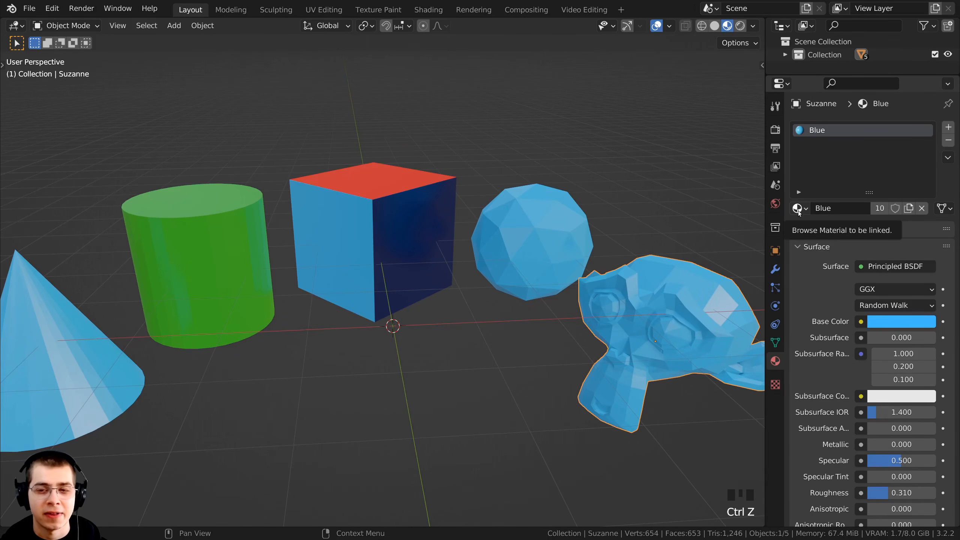
Link the existing Red material to the monkey head in place of Blue and deselect all objects
click(798, 209)
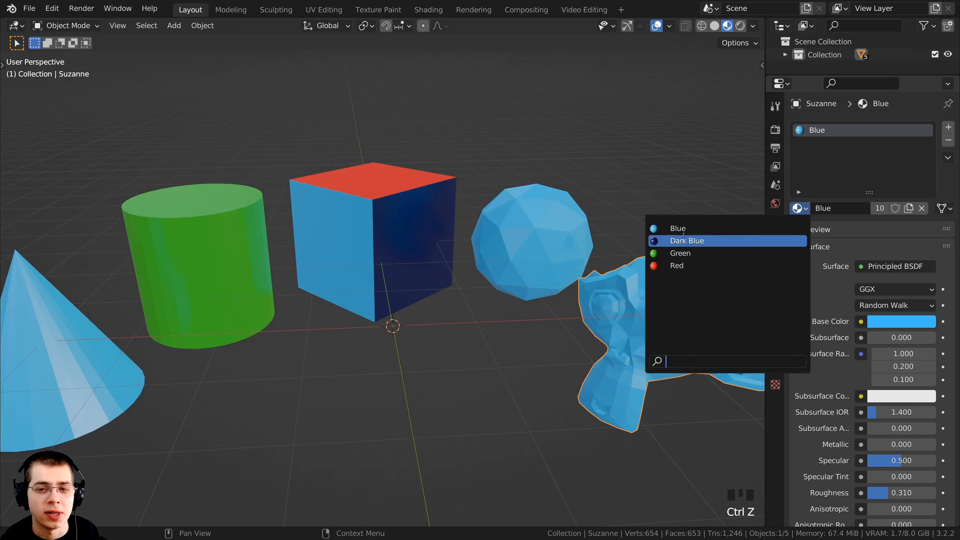
click(680, 267)
scroll(561, 426, down, 1)
key(a)
middle_drag(645, 327, 627, 321)
shift+middle_drag(627, 321, 589, 311)
shift+middle_drag(590, 311, 625, 316)
scroll(625, 314, up, 1)
Select the cube and move its Dark Blue slot to the first place in the material list
right_click(448, 205)
middle_drag(447, 206, 424, 193)
shift+middle_drag(424, 193, 430, 208)
scroll(431, 208, up, 1)
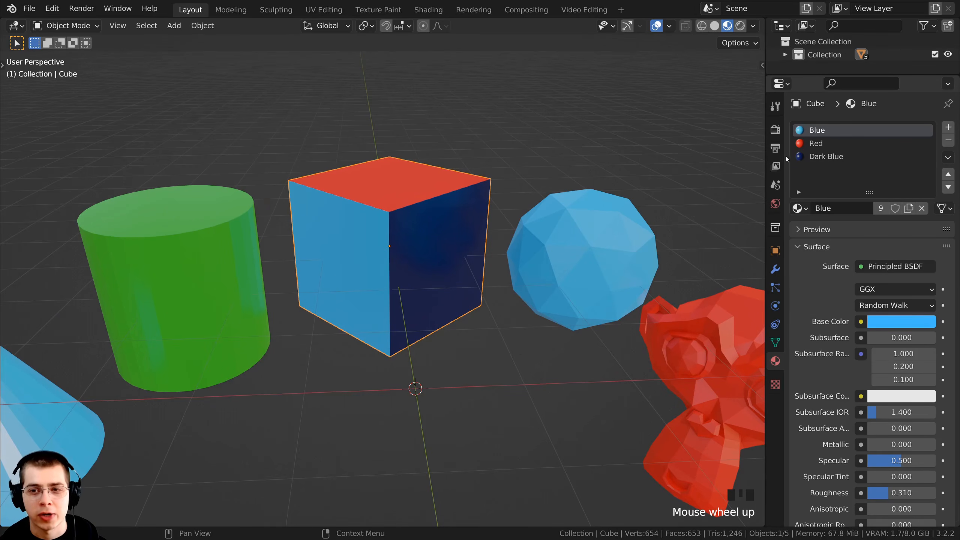
click(822, 156)
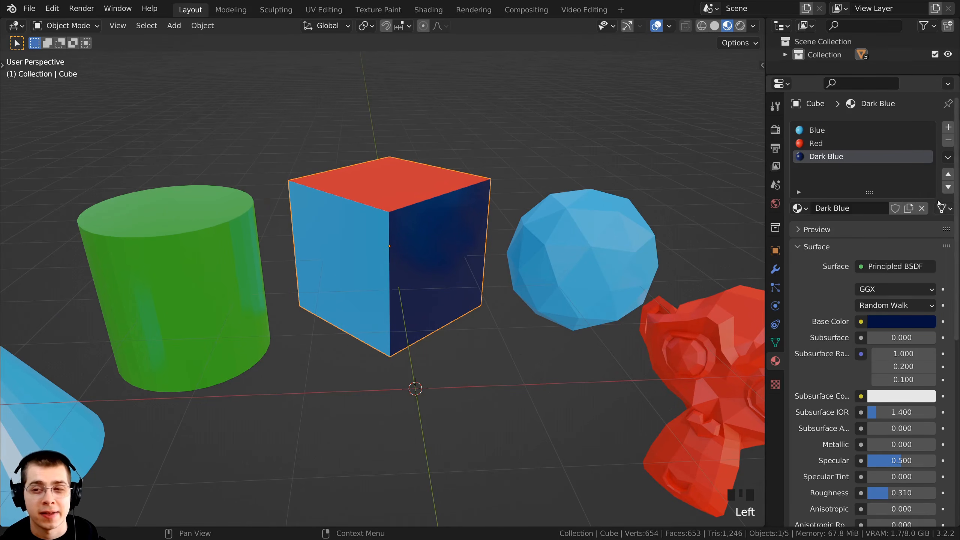
click(947, 175)
click(948, 174)
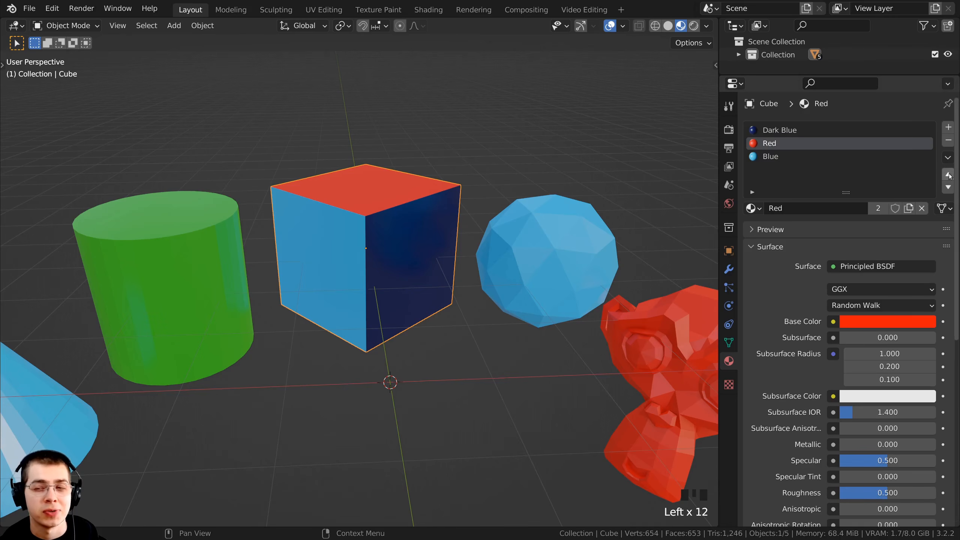
Move the cube's Blue slot up to the first place in the material list and back down to the last
click(801, 156)
click(948, 174)
click(948, 174)
click(948, 174)
click(948, 175)
click(948, 175)
click(948, 186)
click(948, 186)
click(948, 186)
click(948, 186)
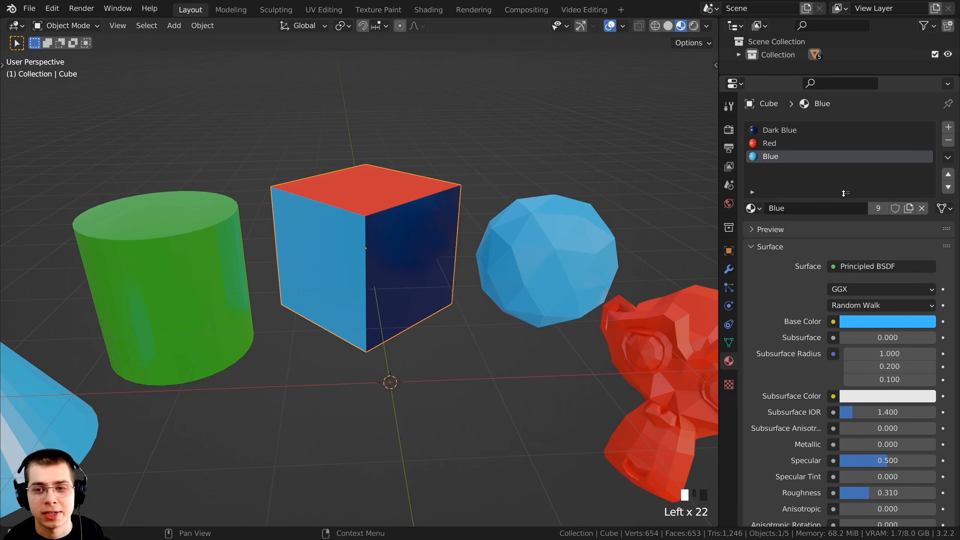
Shorten the material slot list and enter Edit Mode on the cube with no faces selected
mouse_move(843, 195)
mouse_down()
mouse_move(835, 261)
mouse_move(816, 142)
mouse_move(811, 296)
mouse_move(845, 259)
mouse_move(846, 178)
mouse_up()
middle_drag(378, 234, 356, 245)
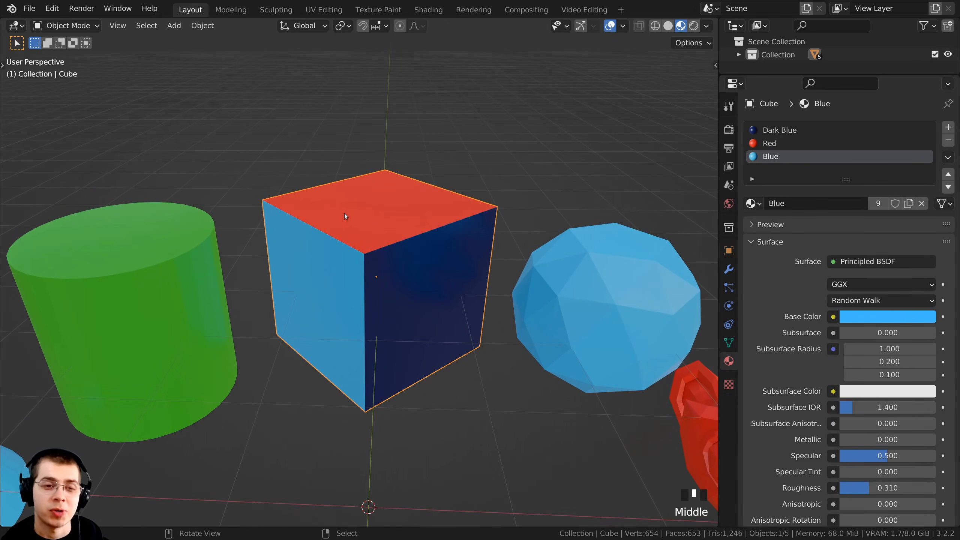
key(Tab)
shift+middle_drag(388, 223, 391, 220)
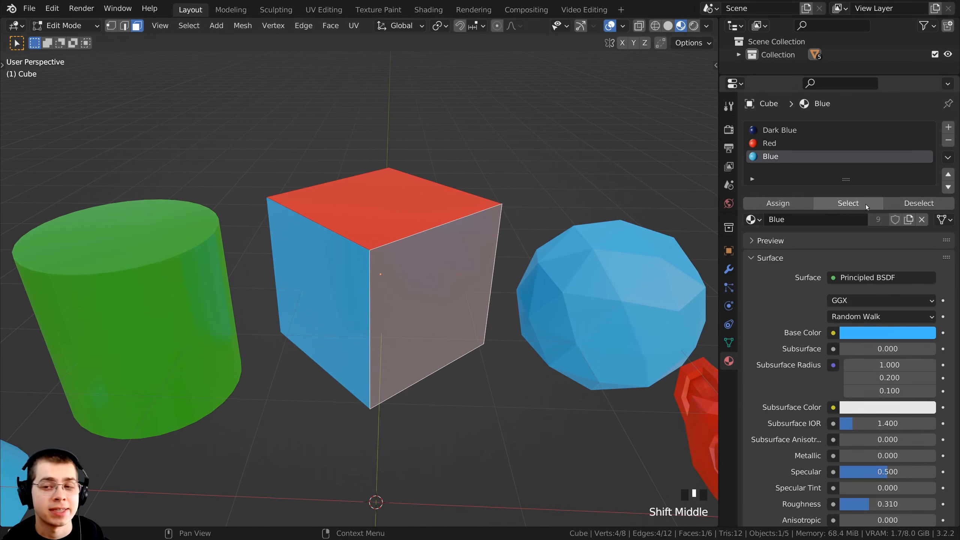
middle_drag(509, 216, 502, 211)
key(a)
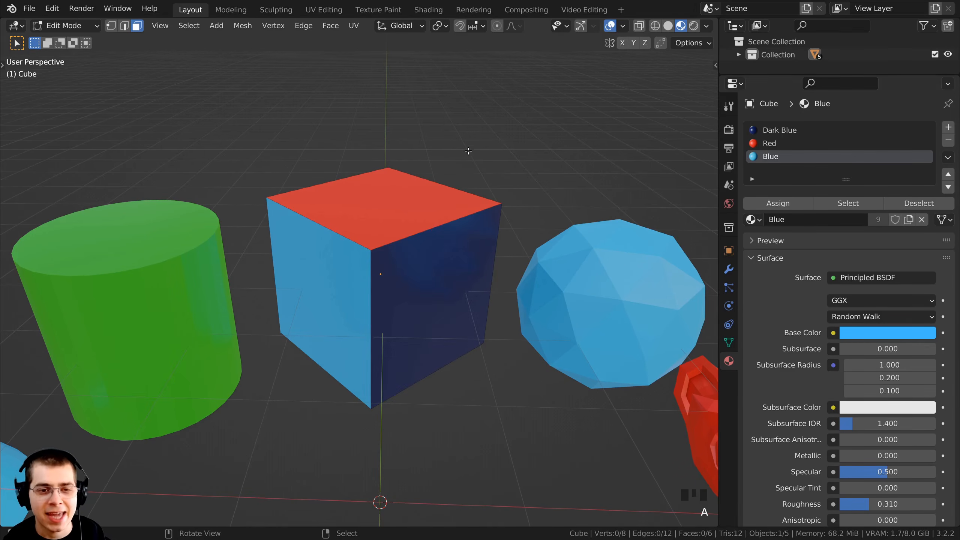
shift+middle_drag(430, 255, 428, 141)
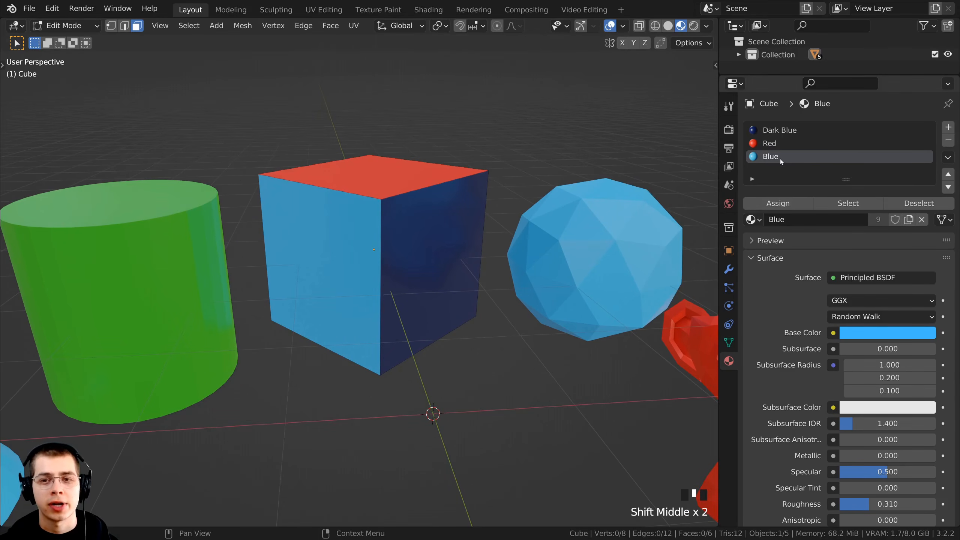
Select the cube faces that use the Blue material slot
click(764, 156)
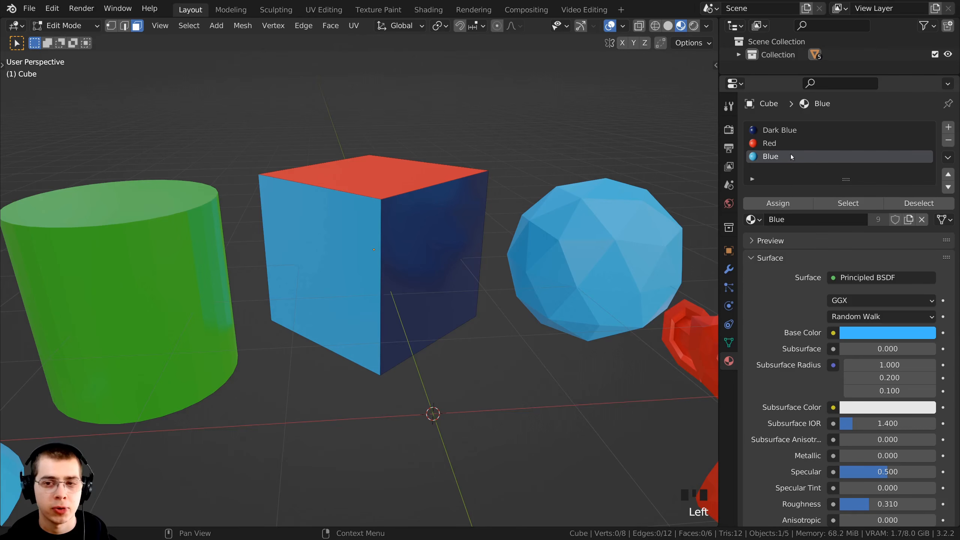
click(848, 203)
middle_drag(369, 341, 393, 319)
Select all faces of the cube
key(a)
key(a)
key(a)
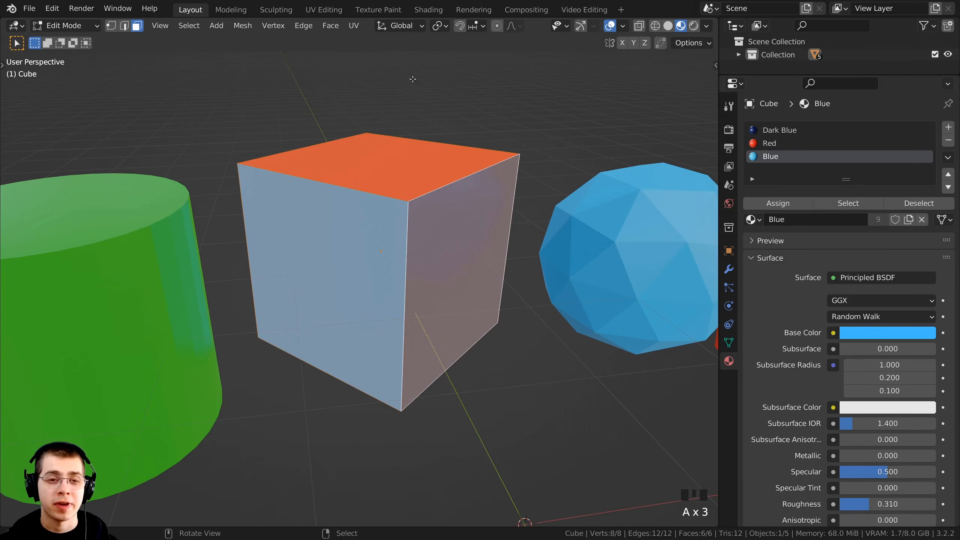
key(a)
key(a)
key(a)
middle_drag(467, 252, 498, 265)
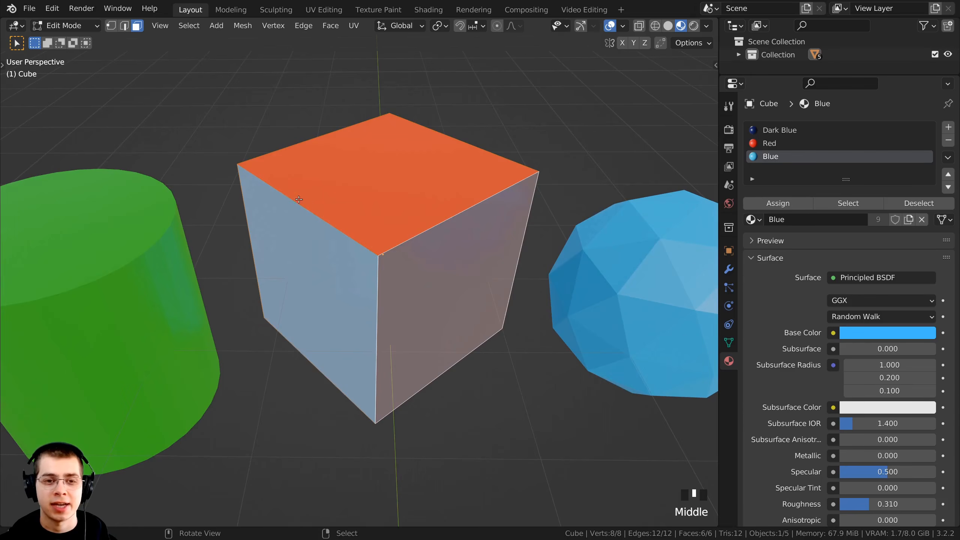
Deselect only the cube faces that use the Red material slot
scroll(500, 265, down, 2)
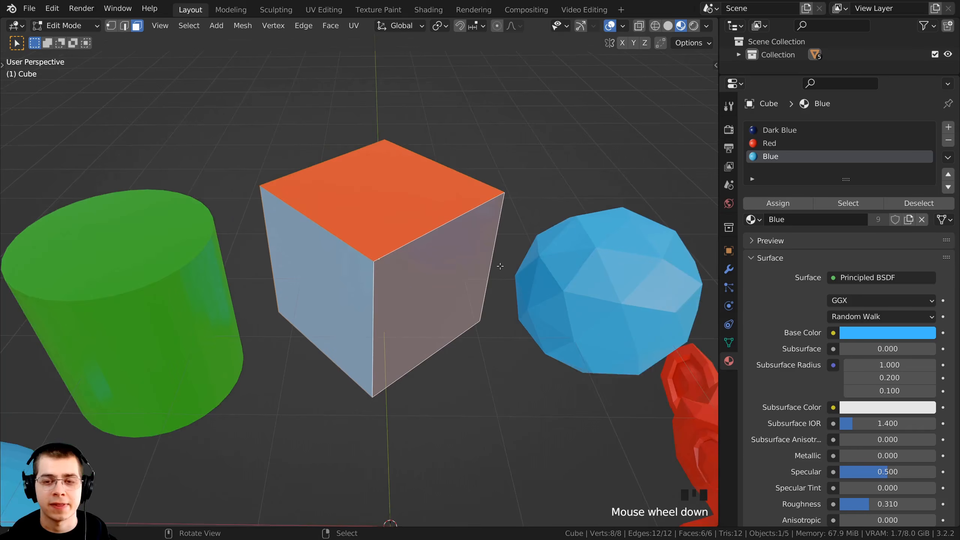
click(769, 145)
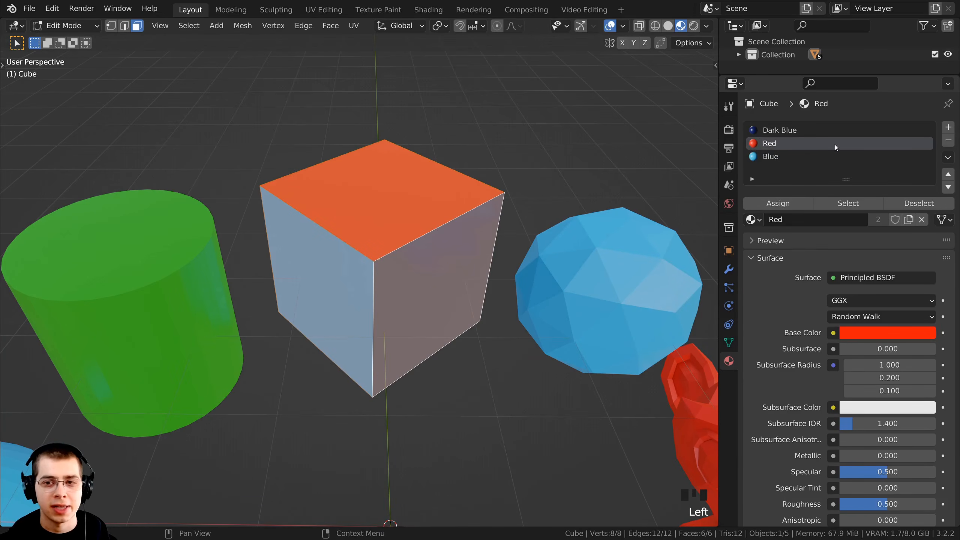
click(922, 204)
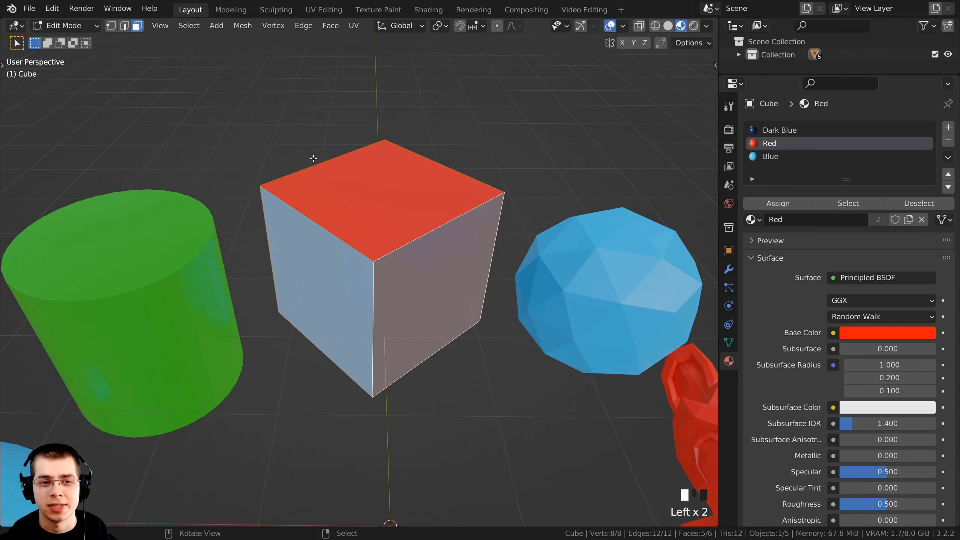
middle_drag(442, 203, 393, 216)
scroll(416, 227, up, 3)
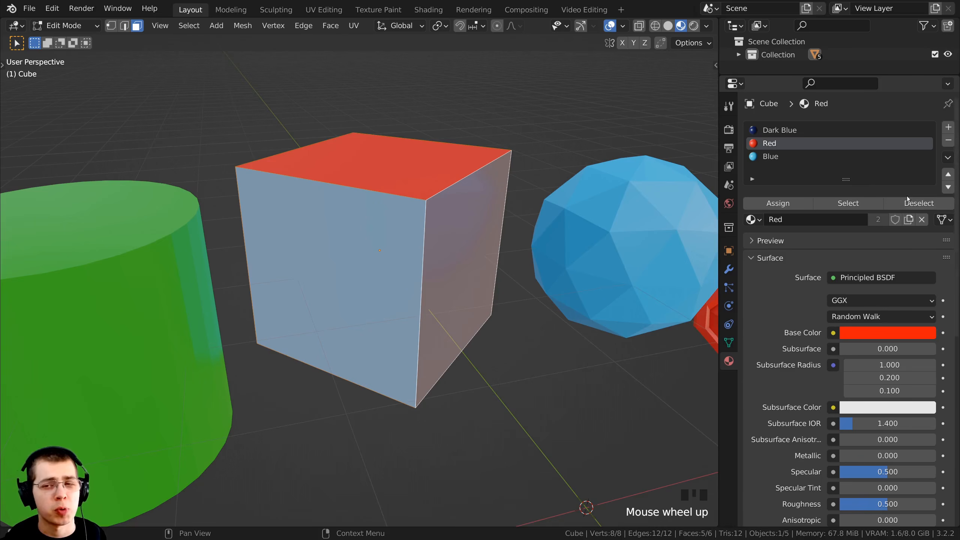
scroll(896, 204, down, 1)
scroll(491, 265, down, 2)
middle_drag(507, 257, 495, 236)
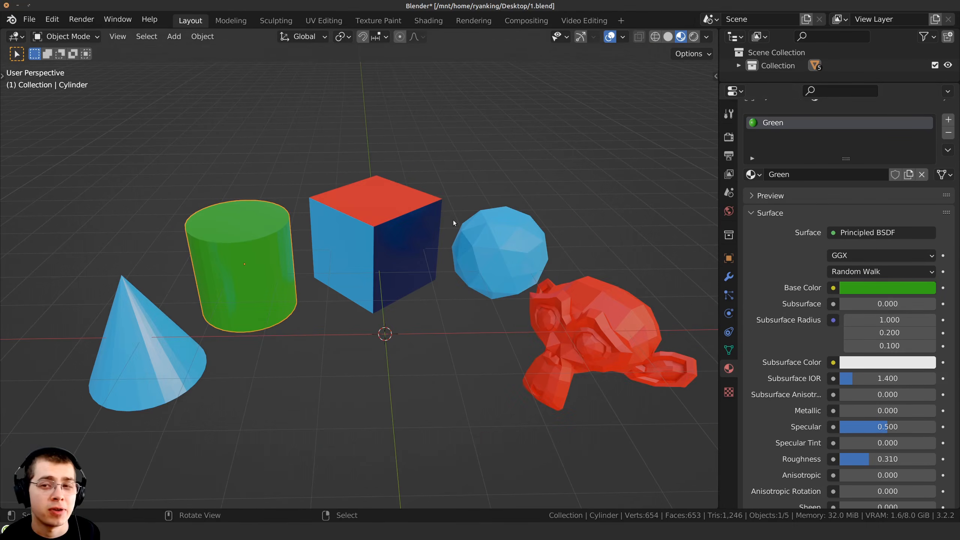
Select the icosphere, cube and cone together in Object Mode, with the cone as the active object
click(374, 246)
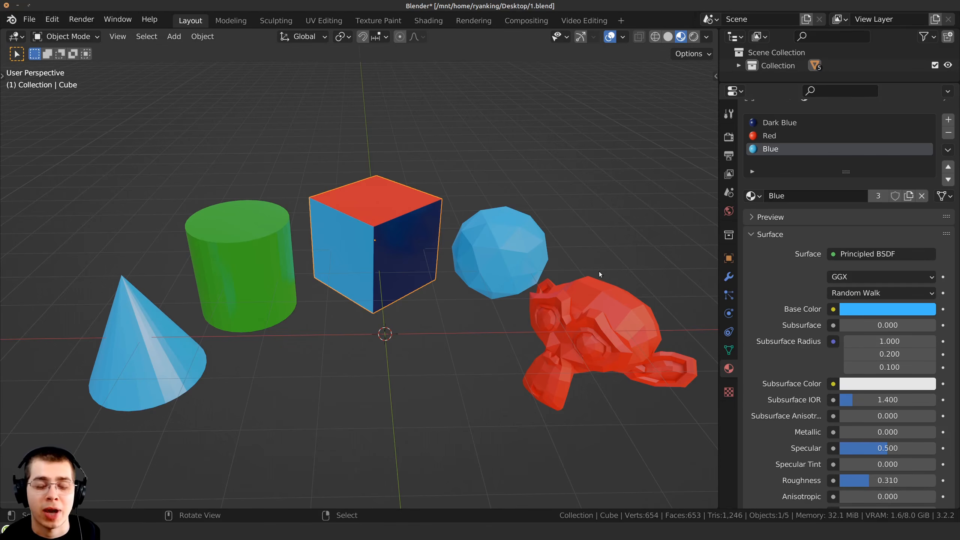
click(544, 287)
click(375, 237)
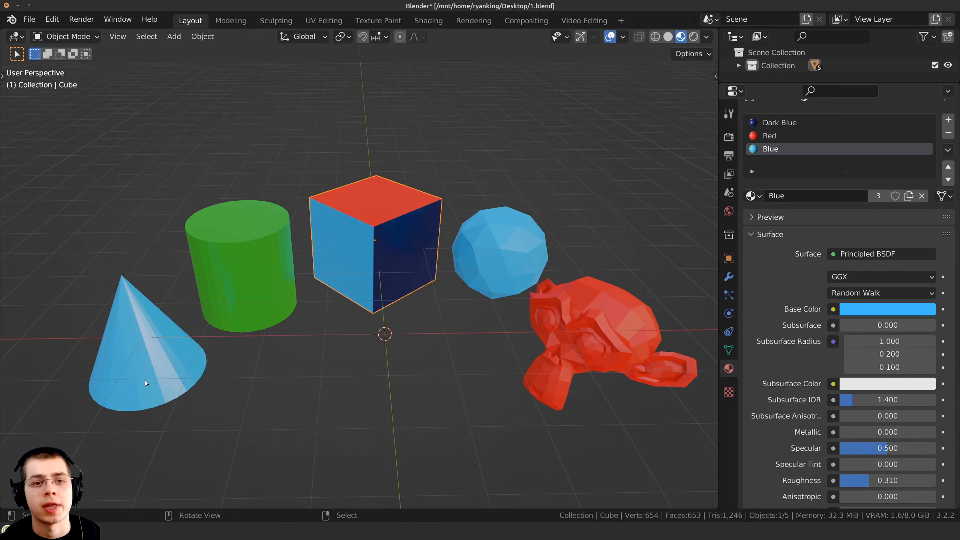
shift+middle_drag(332, 353, 371, 350)
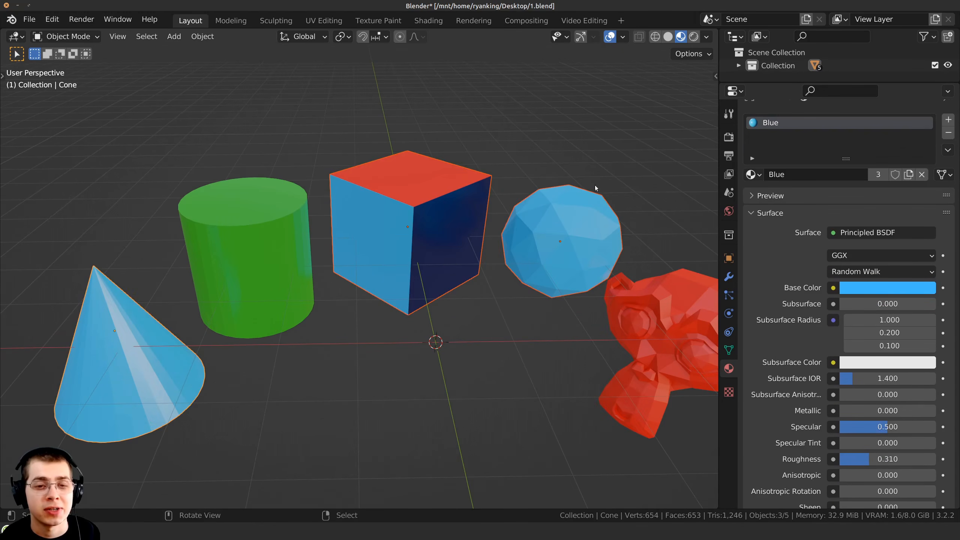
click(580, 216)
shift+click(430, 208)
shift+click(135, 346)
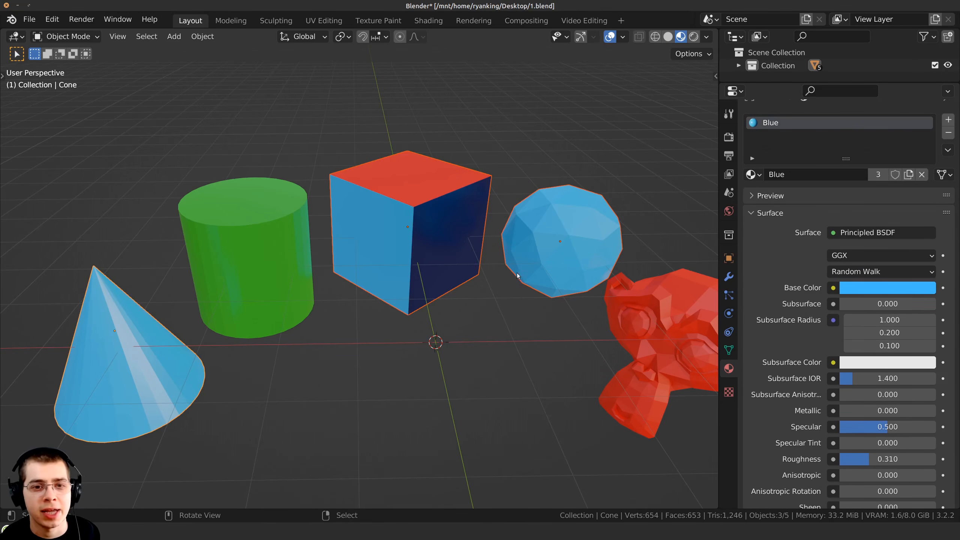
Select the icosphere and turn its shared Blue material into a single-user copy
click(549, 225)
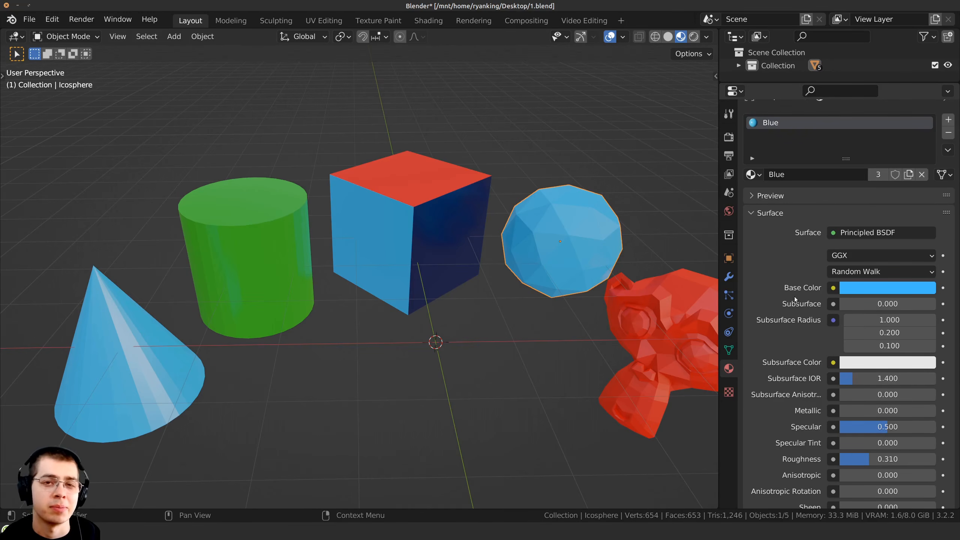
key(g)
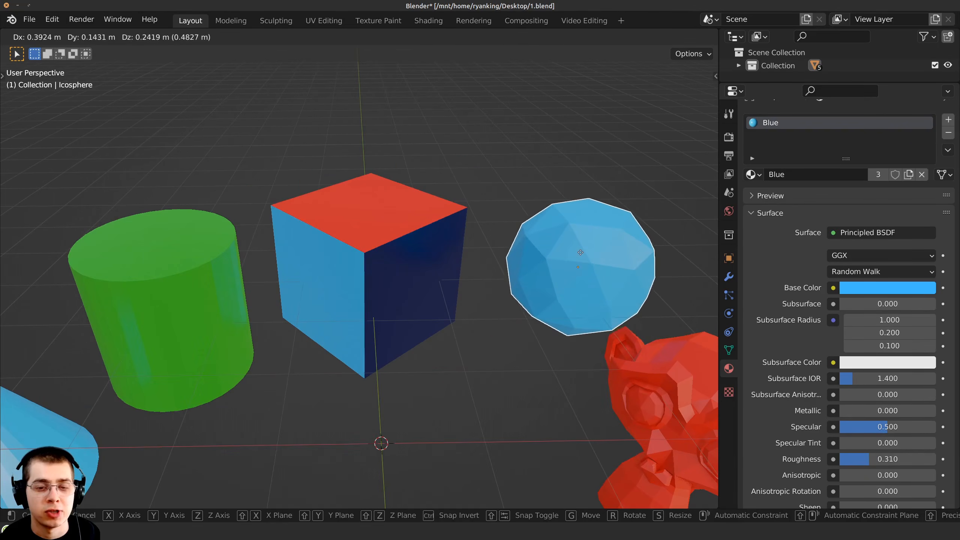
click(505, 272)
middle_drag(574, 254, 566, 233)
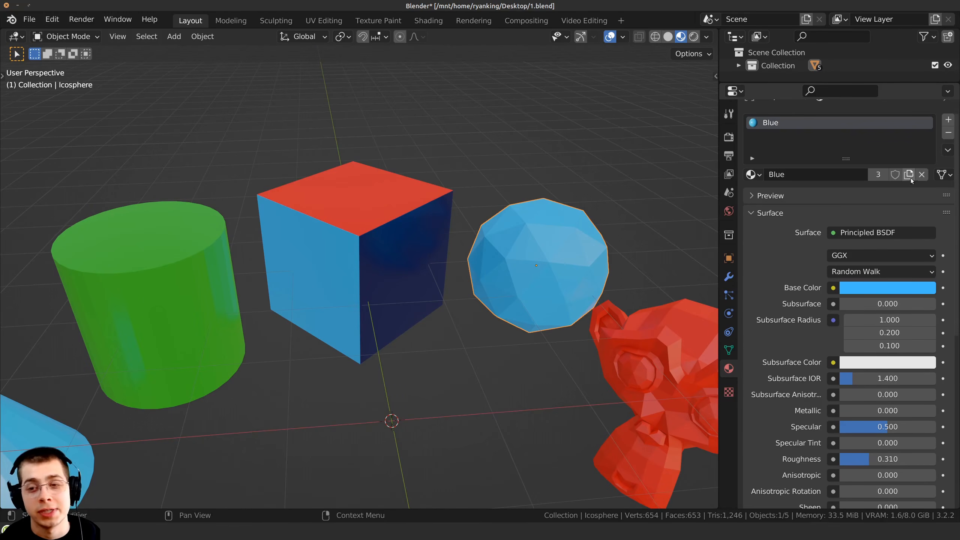
click(875, 178)
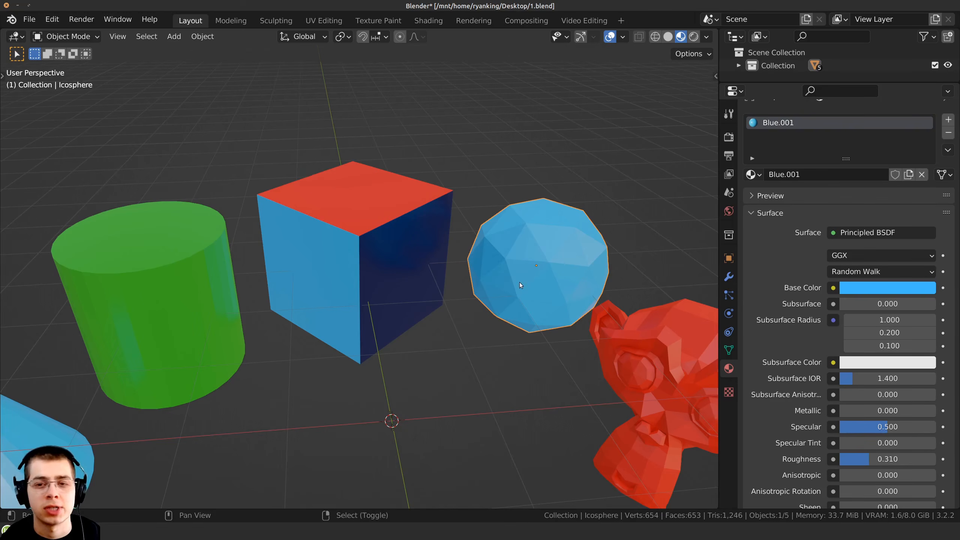
shift+middle_drag(520, 281, 496, 270)
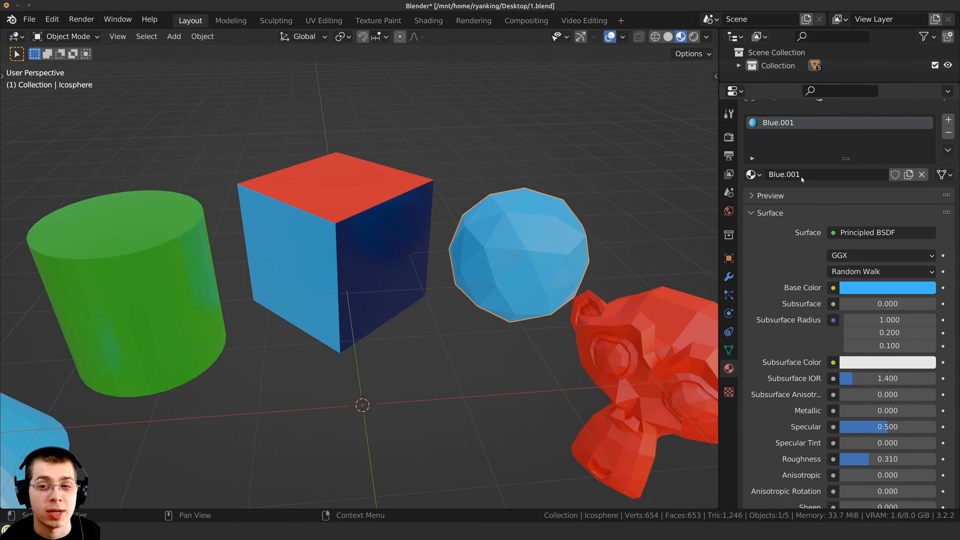
Select the cone to check which material it uses and how many users that material has
scroll(259, 332, down, 3)
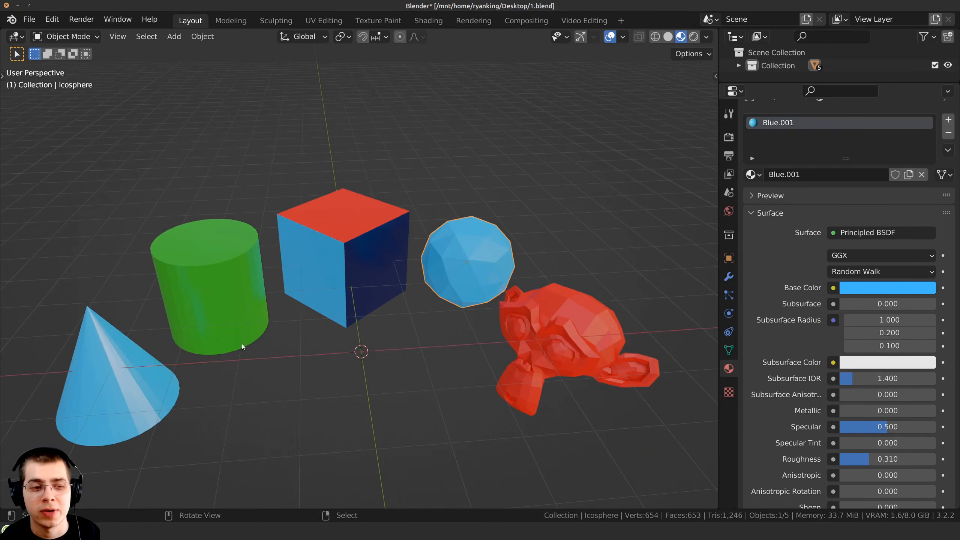
shift+middle_drag(110, 369, 125, 356)
click(124, 352)
scroll(137, 328, up, 2)
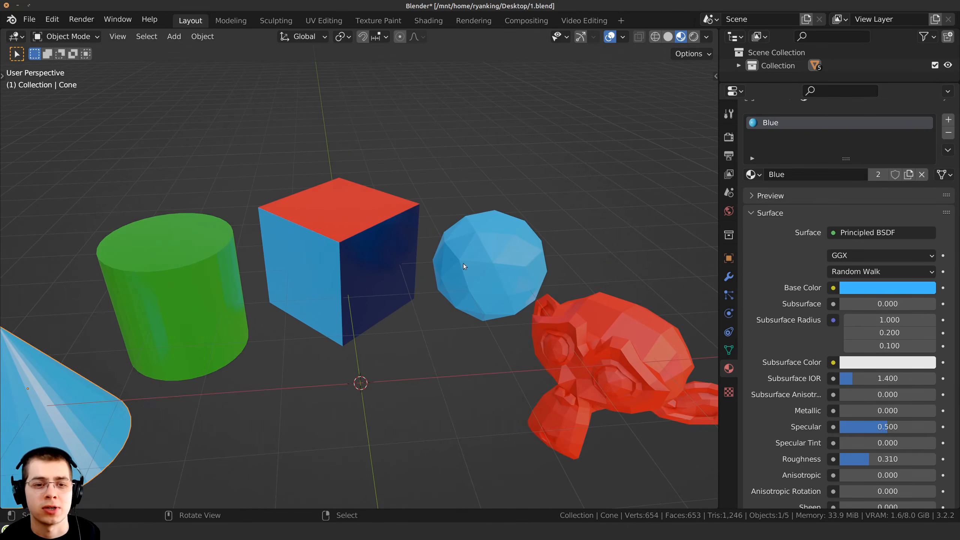
Rename the icosphere's single-user material as Blue 2
click(508, 246)
double_click(809, 174)
drag(808, 173, 779, 169)
key(BackSpace)
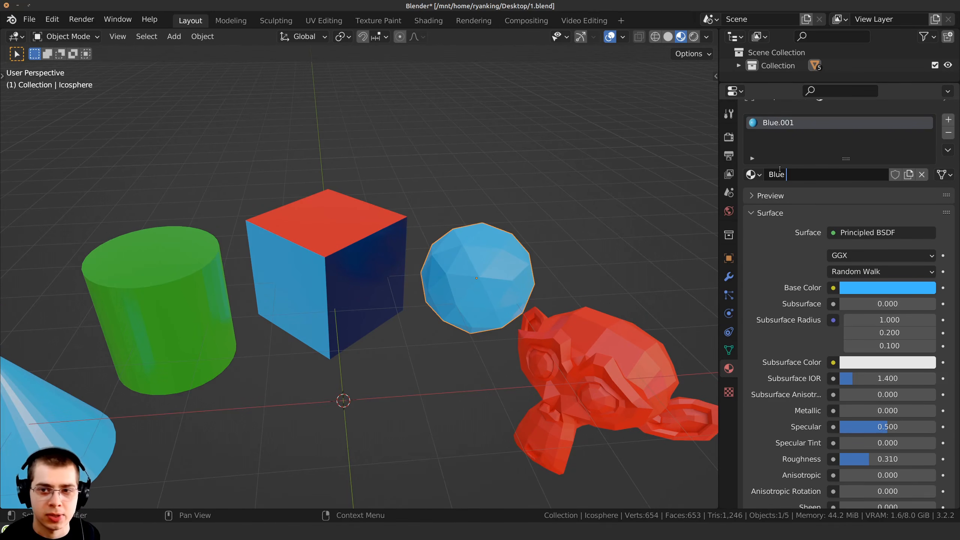
text(2)
key(Return)
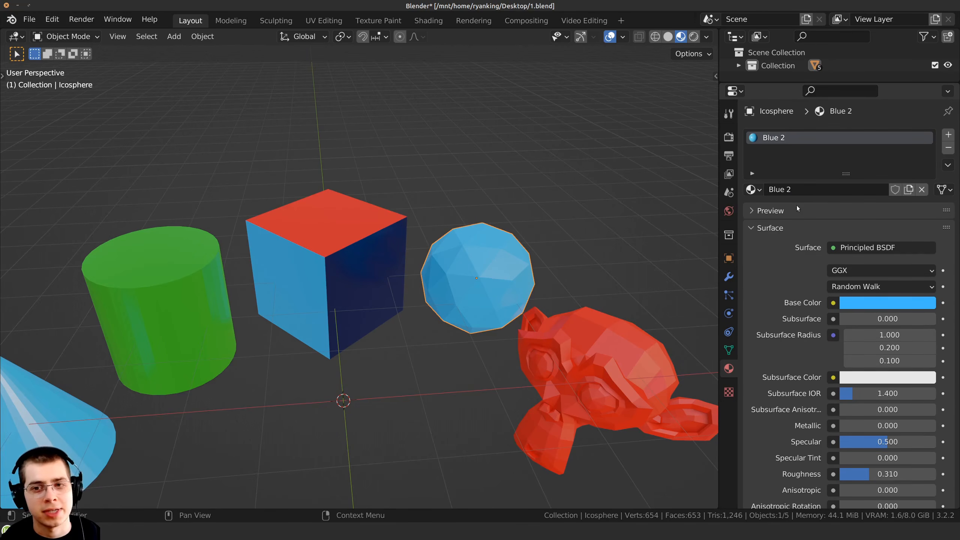
Try different Base Color values on the cone's Blue material
key(alt+a)
shift+middle_drag(309, 294, 374, 257)
right_click(142, 359)
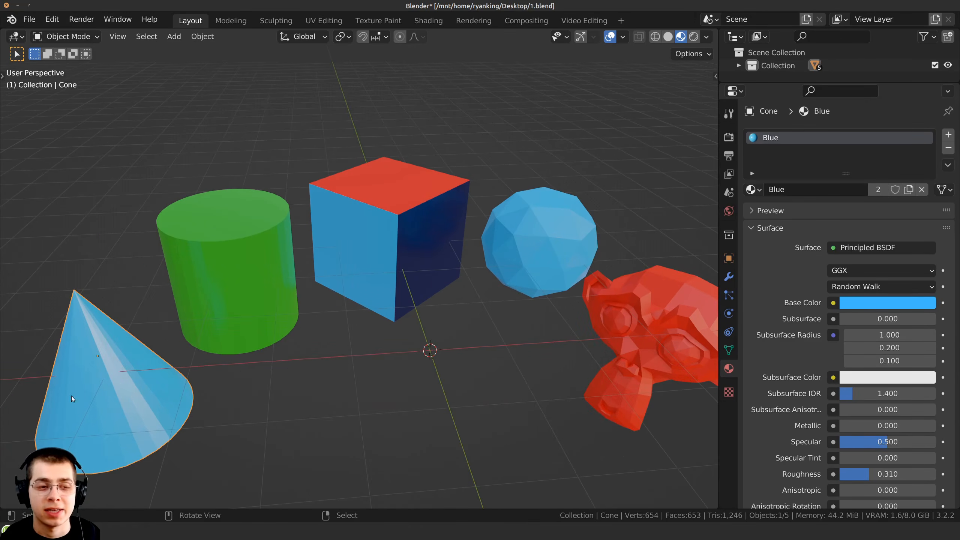
click(860, 304)
drag(905, 185, 895, 121)
key(Escape)
middle_drag(492, 208, 423, 216)
Replace the cylinder's Green material with the existing Red material
click(181, 263)
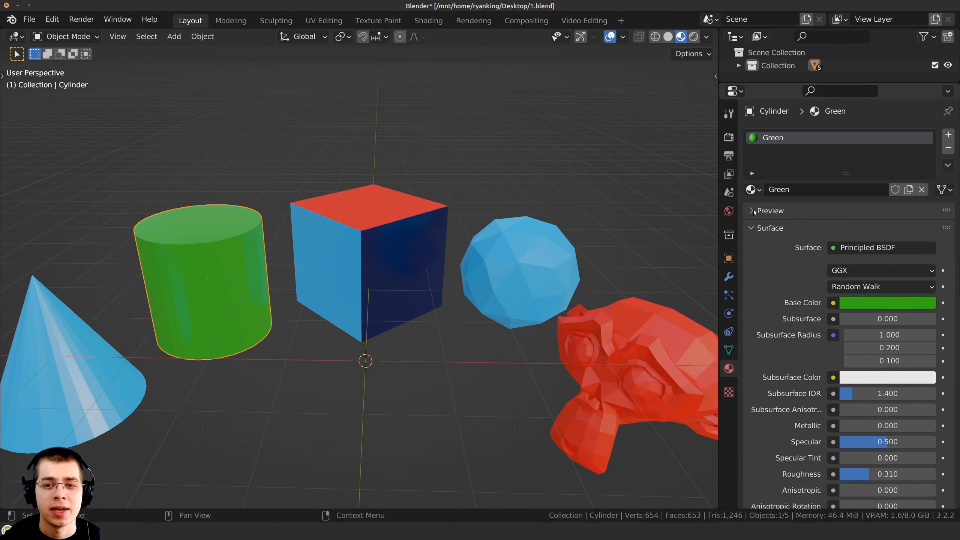
click(753, 190)
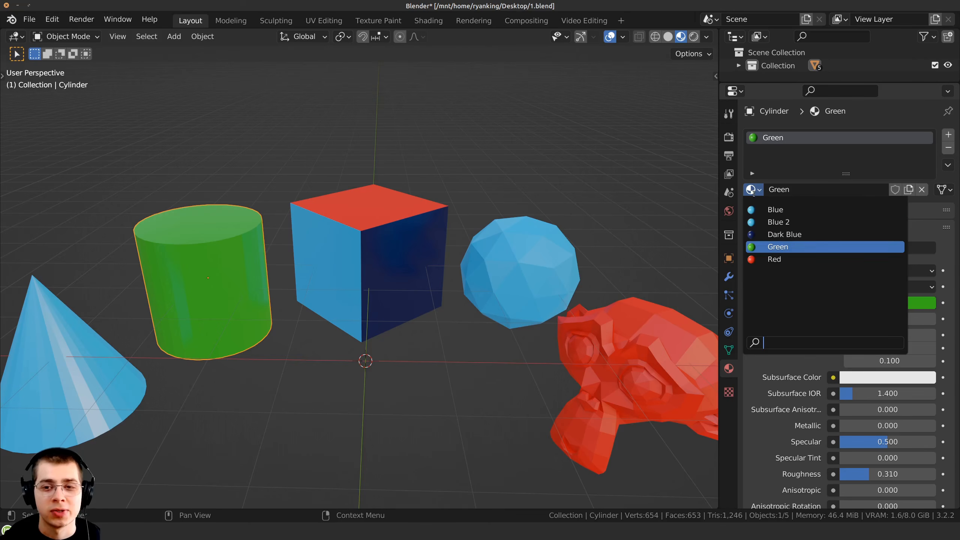
click(777, 259)
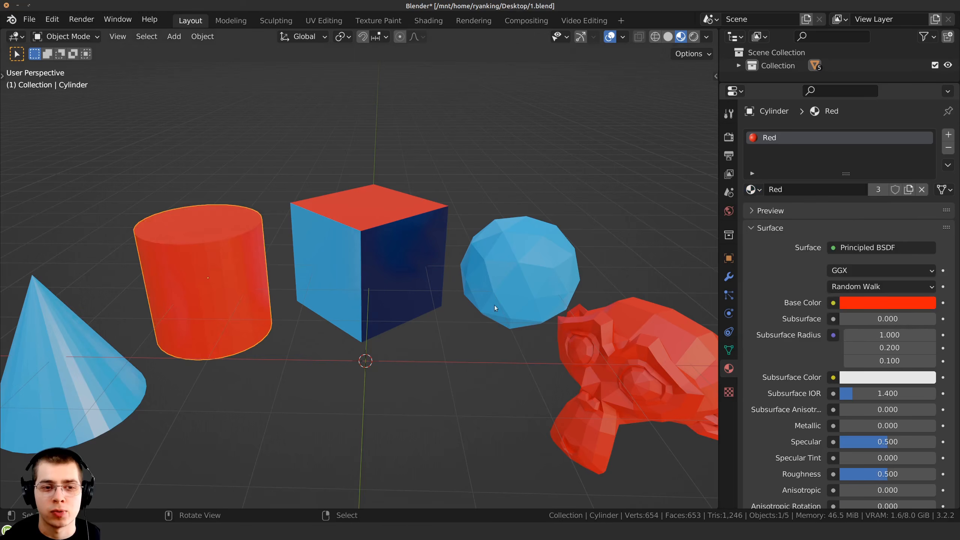
Compare the materials of the cone and the cylinder, and save the file with the cylinder selected
scroll(309, 325, down, 1)
right_click(378, 265)
right_click(251, 259)
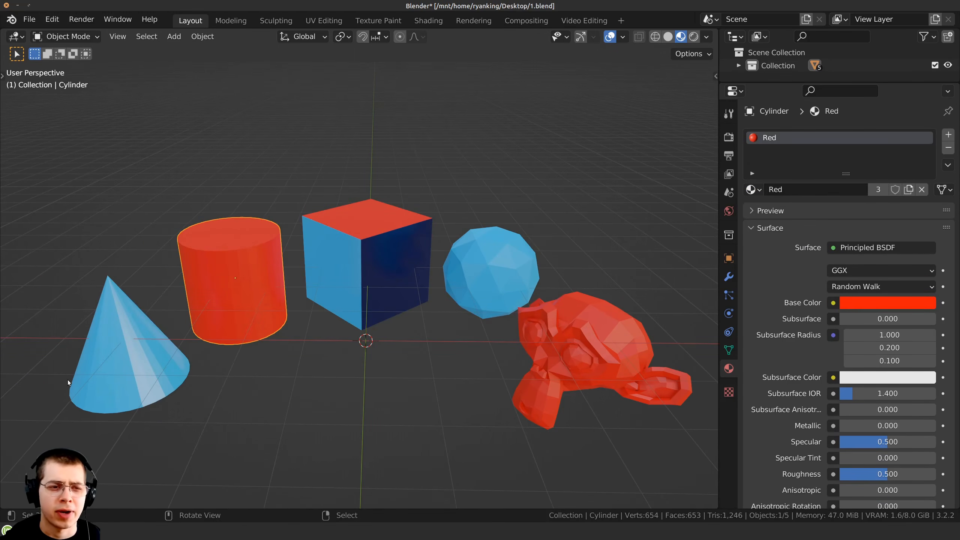
right_click(67, 380)
middle_drag(157, 375, 114, 380)
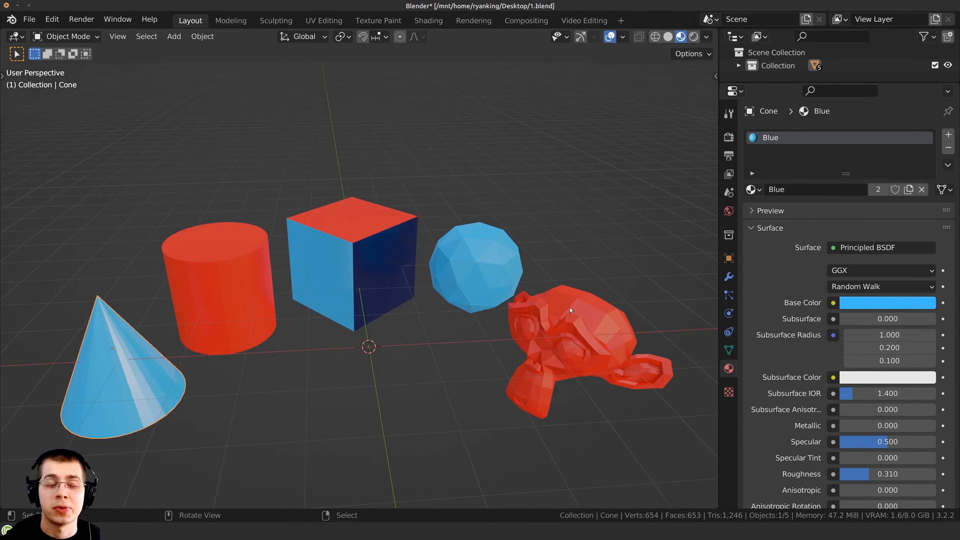
scroll(429, 359, up, 2)
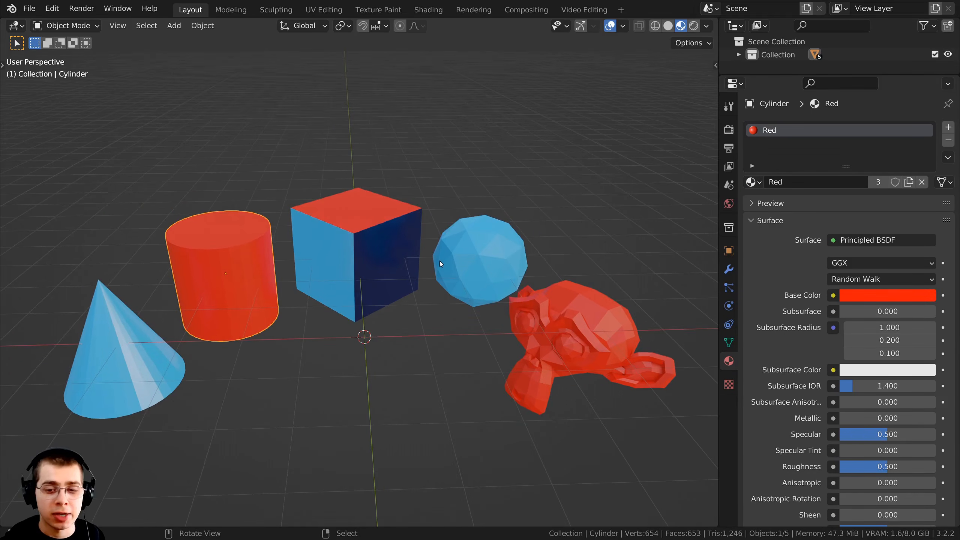
key(ctrl+s)
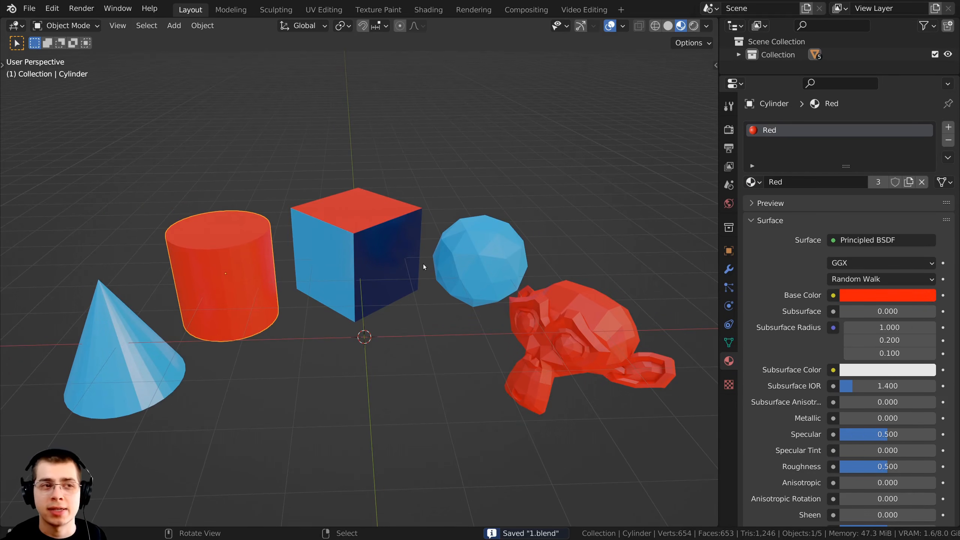
Check the list of linkable materials for the unused Green material
middle_drag(267, 161, 270, 161)
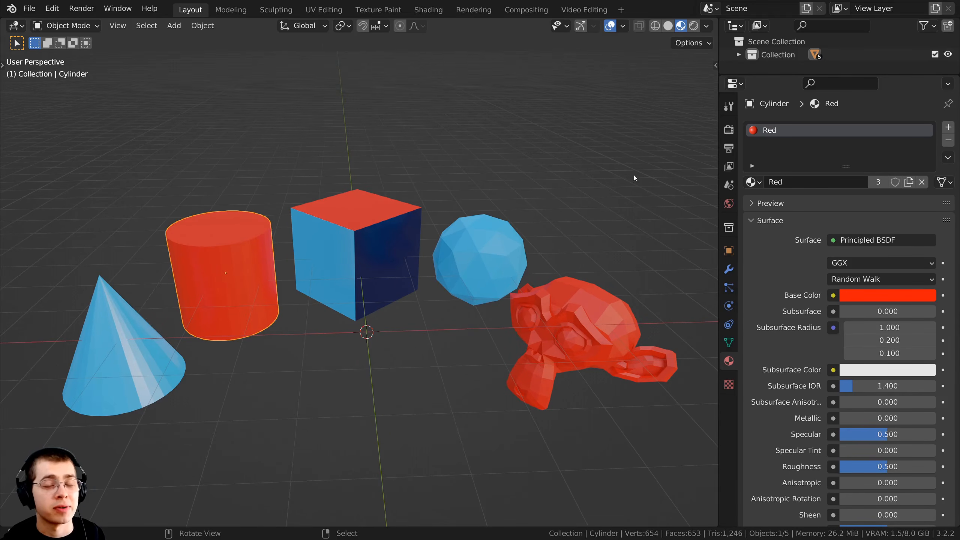
click(751, 182)
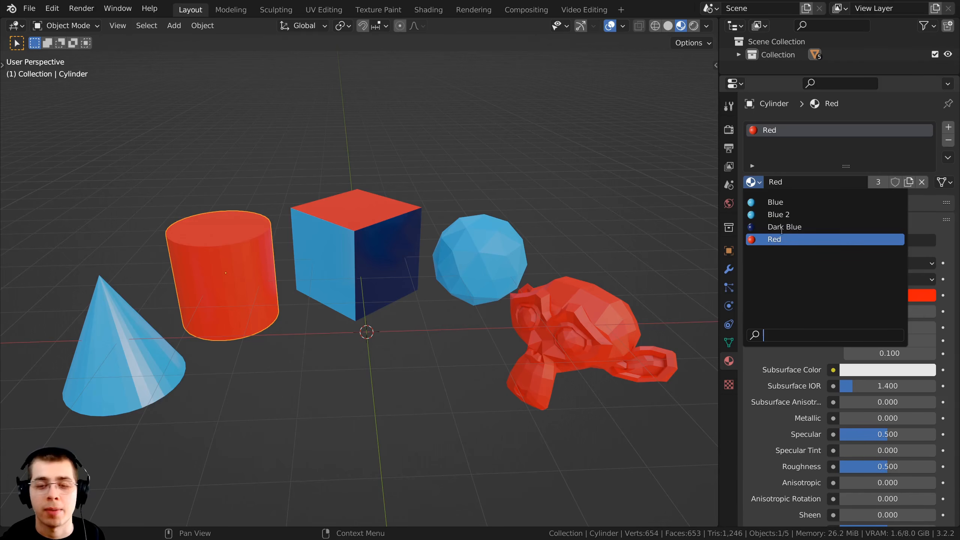
click(613, 236)
scroll(466, 215, up, 1)
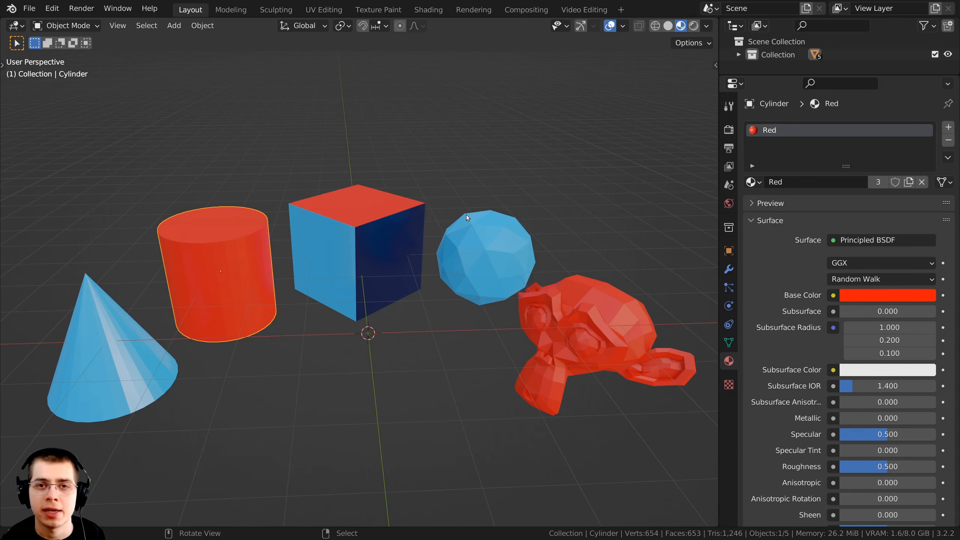
middle_drag(465, 214, 282, 229)
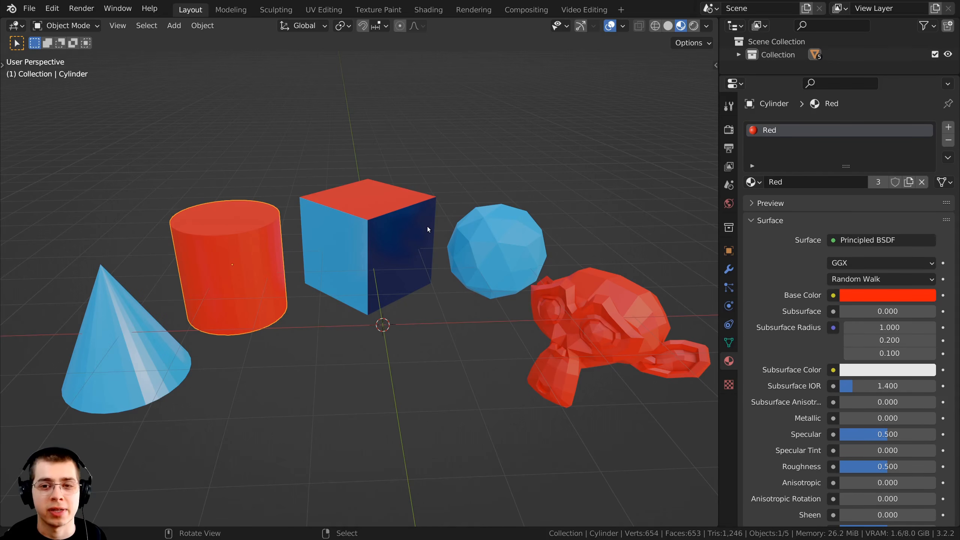
Remove the cylinder's Red material slot and give it a new material named Green
click(947, 141)
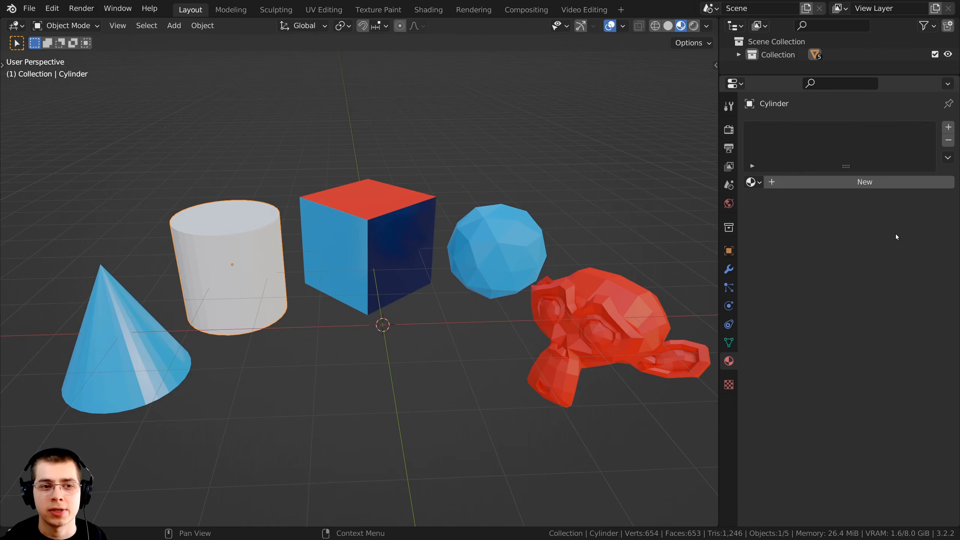
click(853, 182)
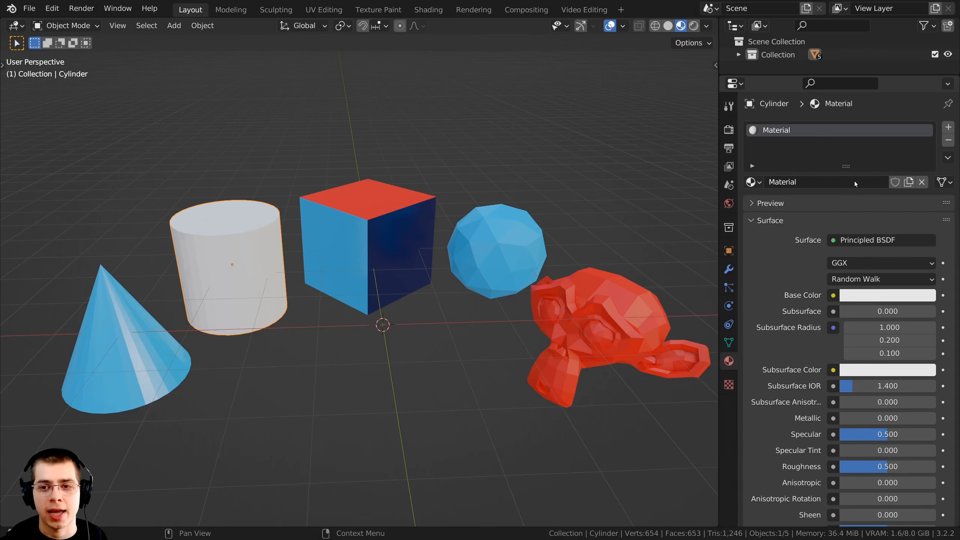
double_click(827, 182)
text(Green)
key(Return)
Set the Base Color of the cylinder's Green material to a bright green
click(897, 295)
drag(868, 171, 827, 137)
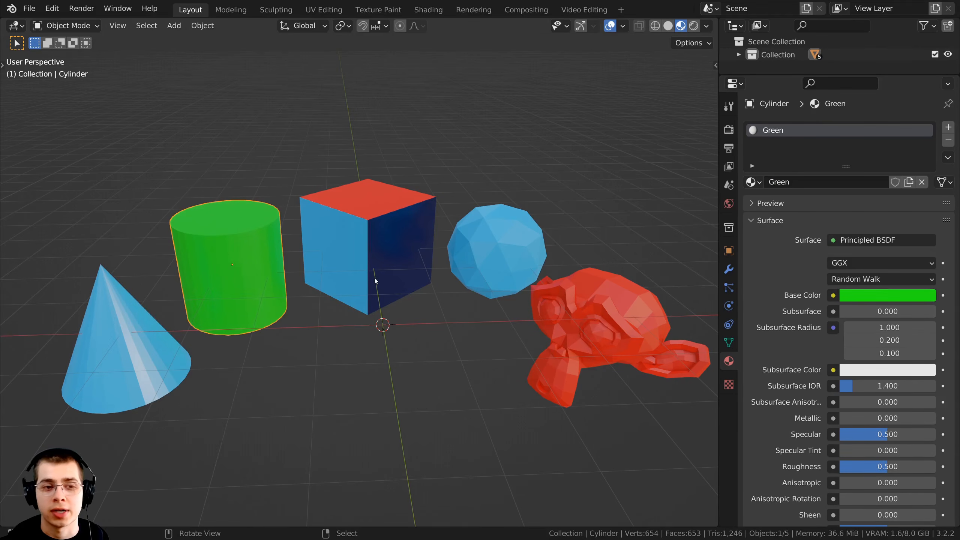
middle_drag(399, 253, 402, 261)
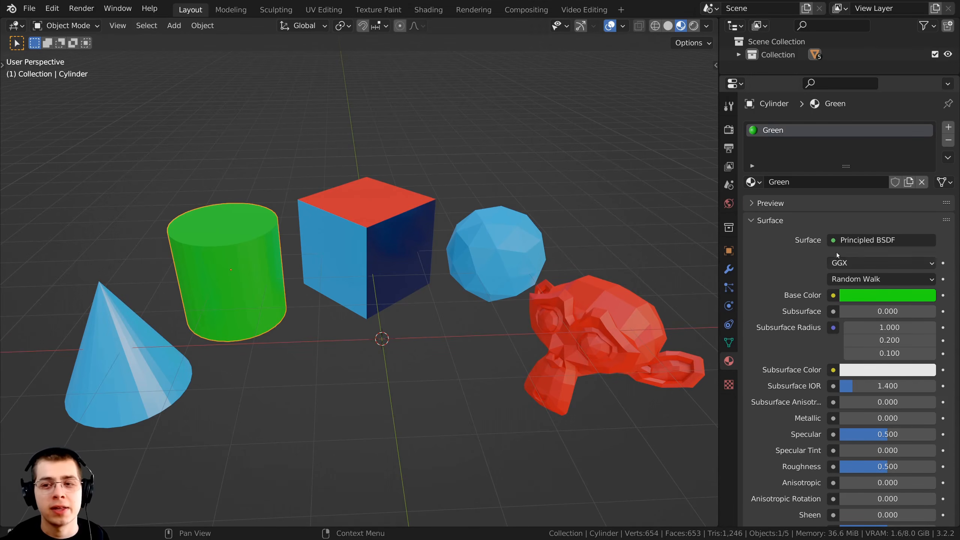
Enable Fake User on the Green material and replace it on the cylinder with the Red material
click(895, 183)
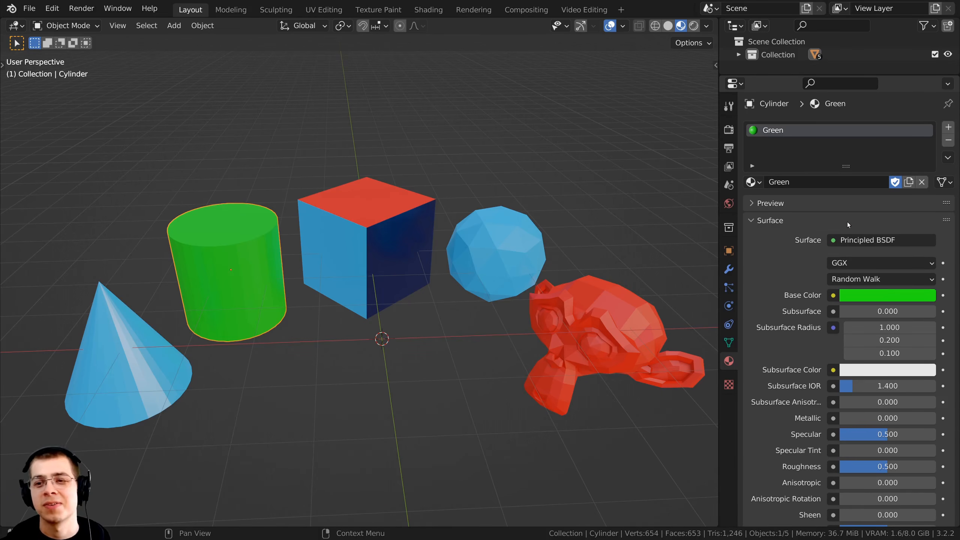
click(922, 182)
click(753, 182)
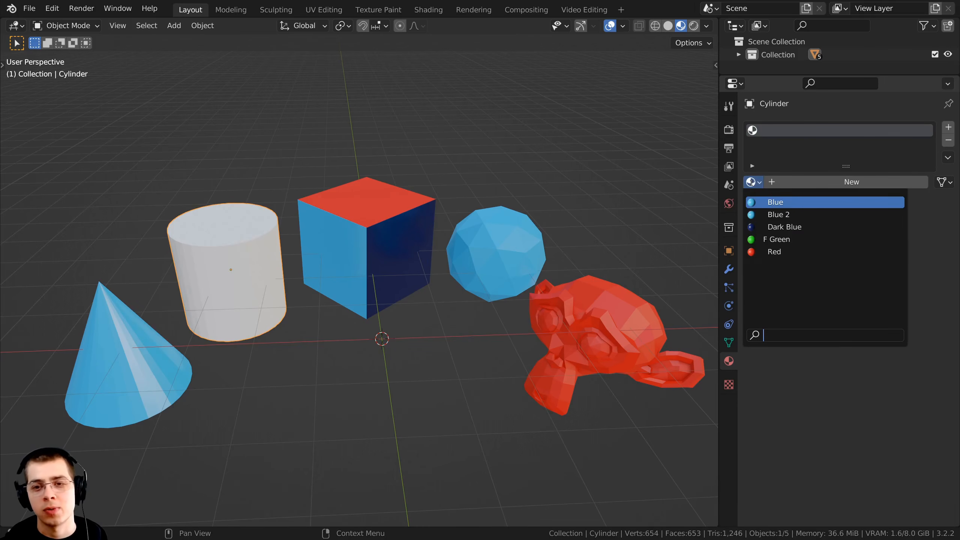
click(767, 252)
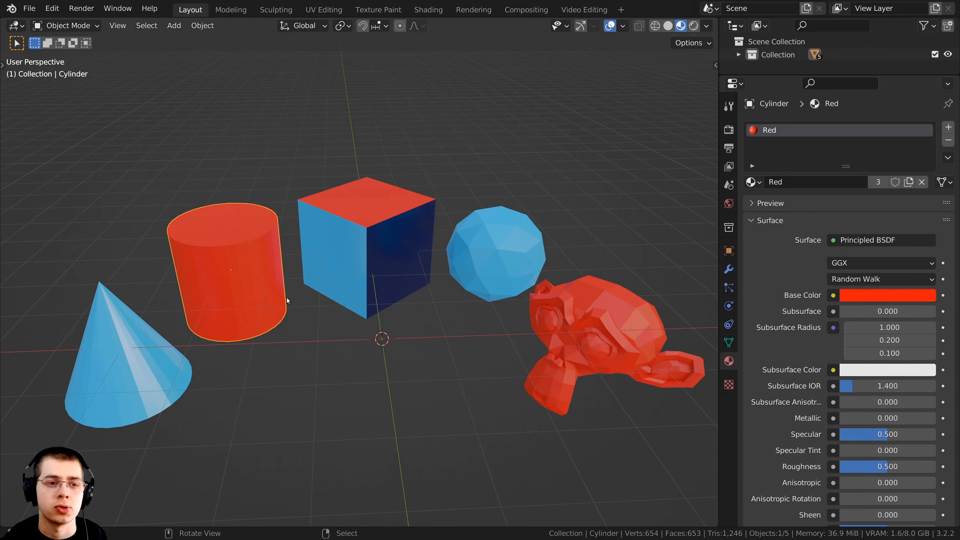
middle_drag(363, 306, 380, 308)
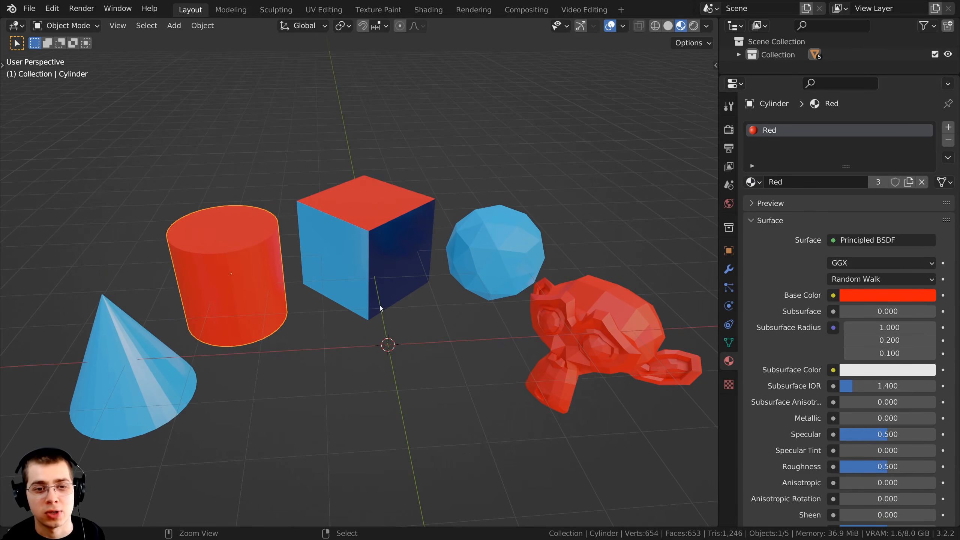
Save the file and assign the Green material to the cylinder again
key(ctrl+s)
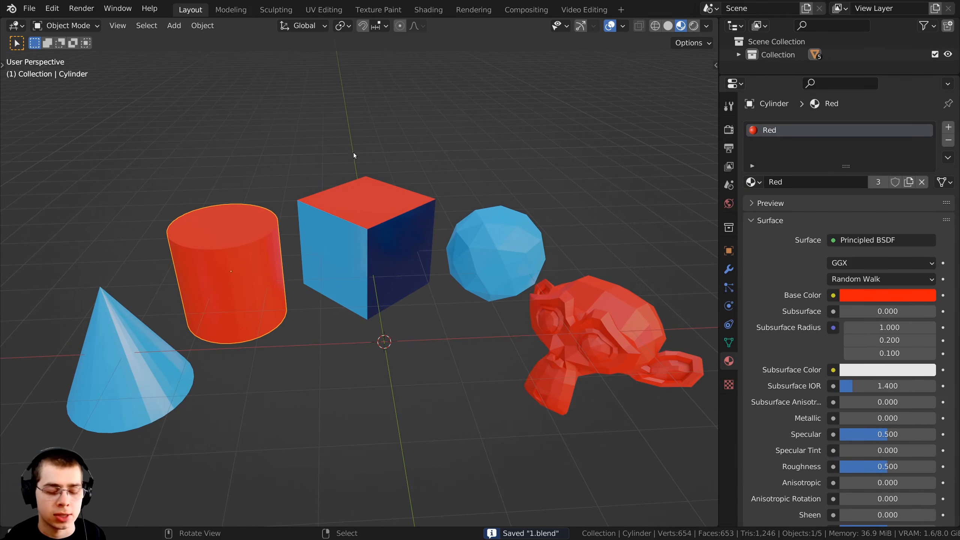
mouse_move(324, 203)
middle_down()
mouse_move(316, 190)
mouse_move(310, 198)
middle_up()
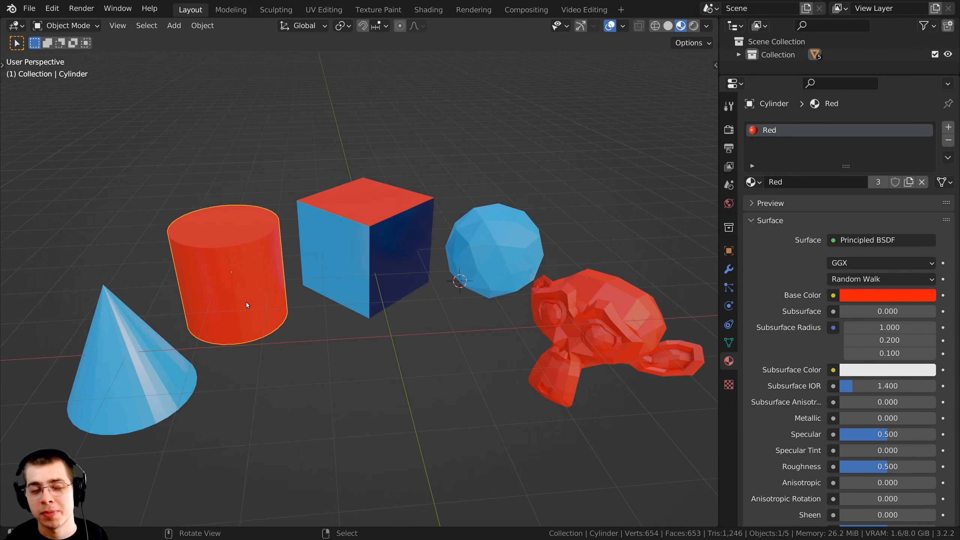
click(751, 182)
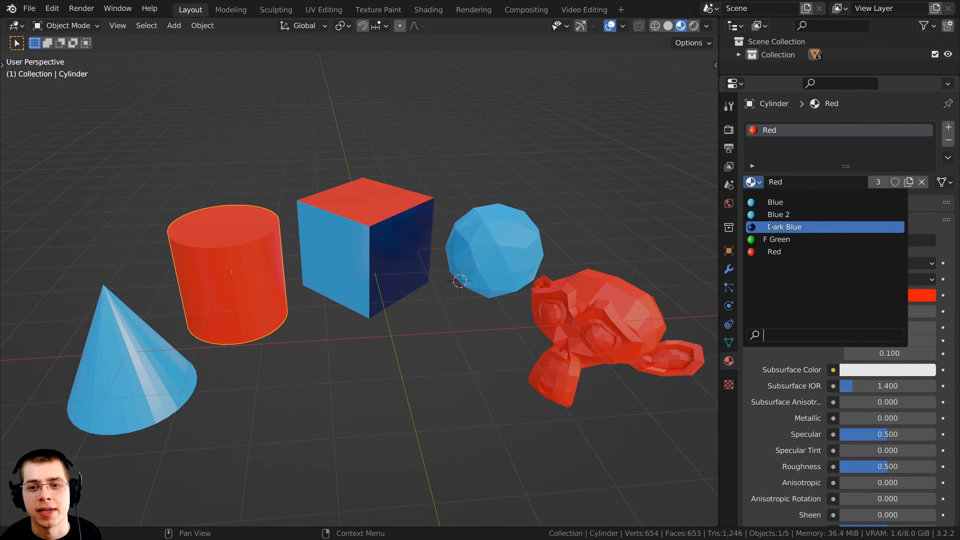
click(772, 239)
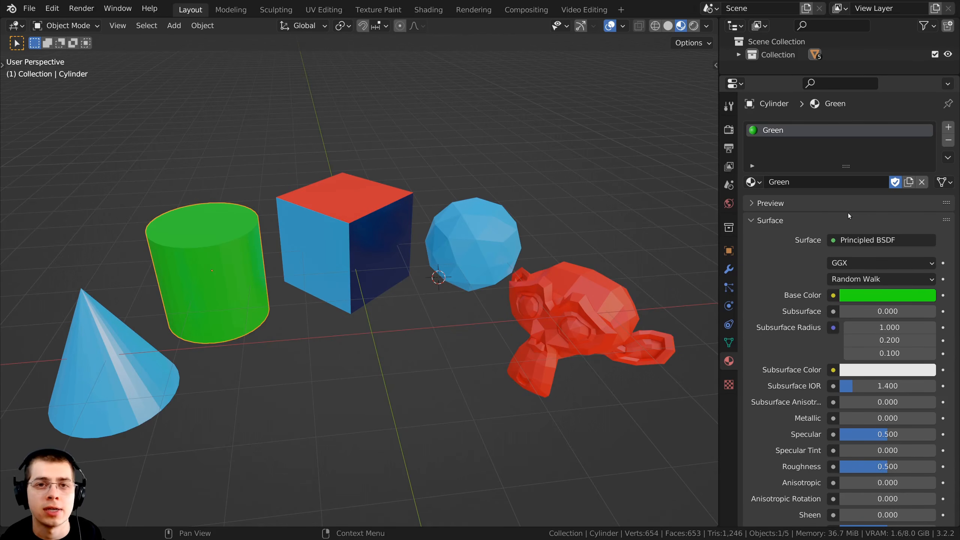
Switch to the Shading workspace, with Material Preview shading in the 3D viewport and the Green material's nodes framed
click(424, 11)
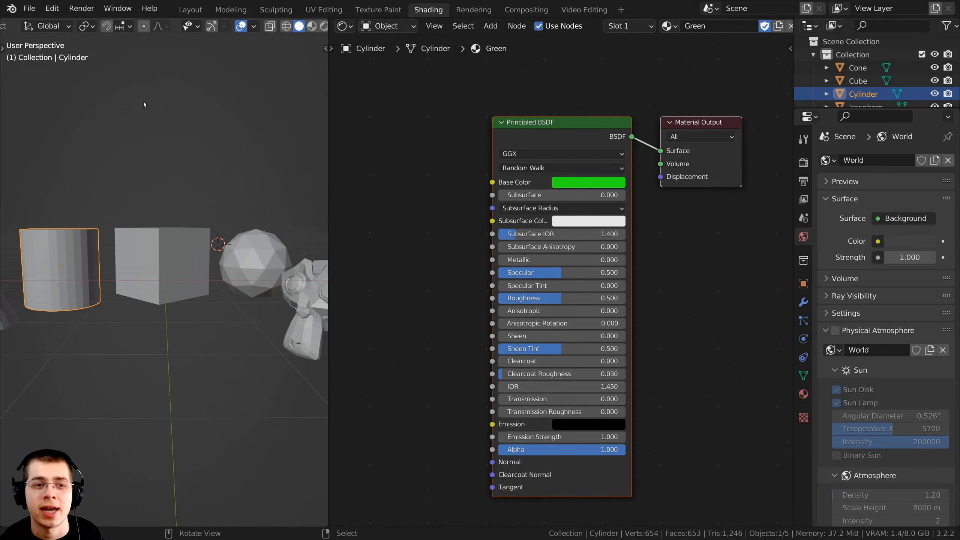
middle_drag(177, 227, 230, 219)
scroll(558, 78, down, 2)
middle_drag(487, 112, 461, 107)
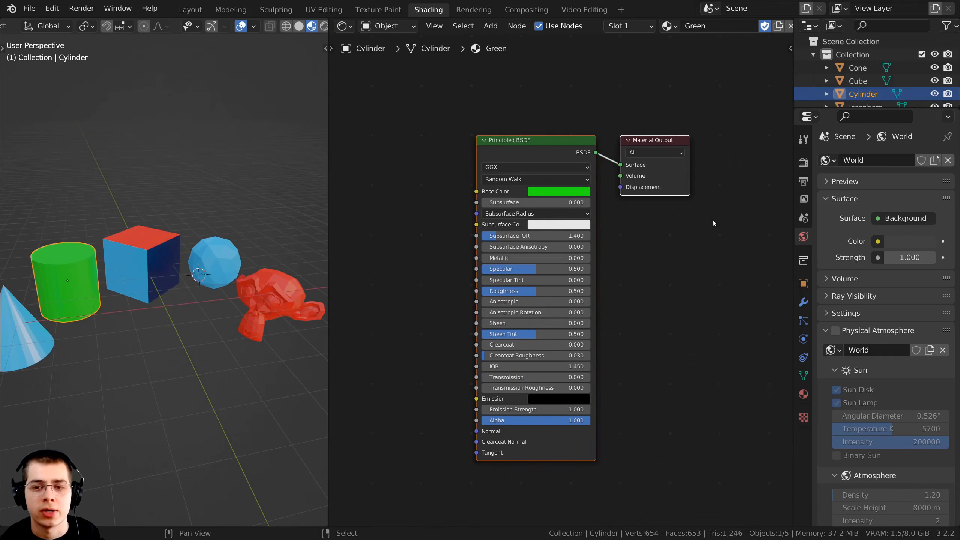
Show the cylinder's material properties and collapse the Surface settings of the Green material
click(805, 397)
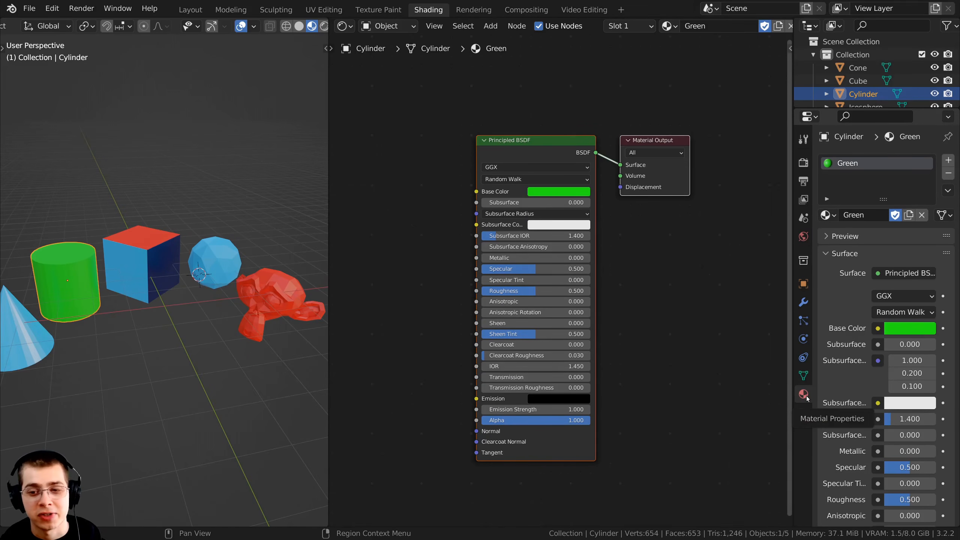
scroll(890, 316, down, 12)
scroll(890, 316, up, 12)
click(844, 253)
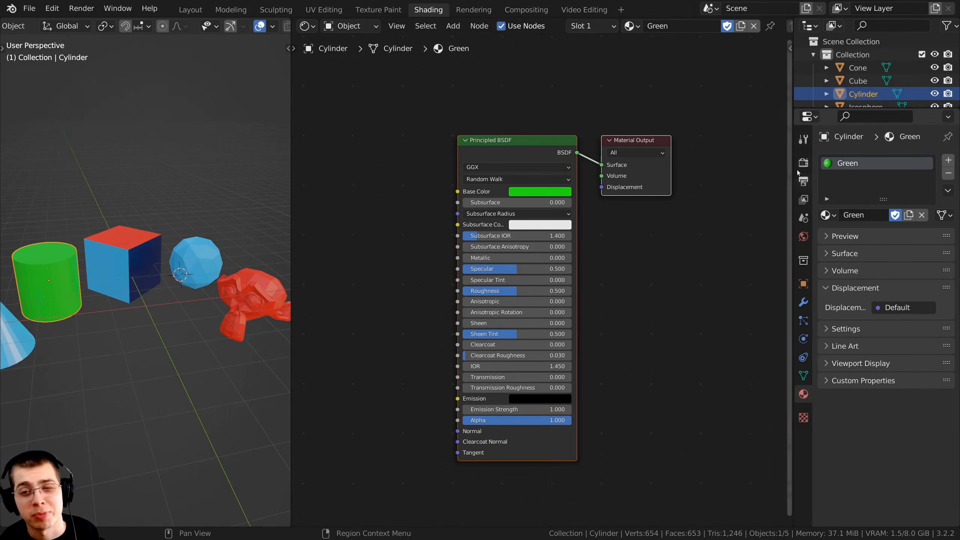
Narrow the Properties editor to give the Shader Editor more width around the Green material's nodes
drag(792, 149, 938, 167)
click(828, 176)
click(828, 164)
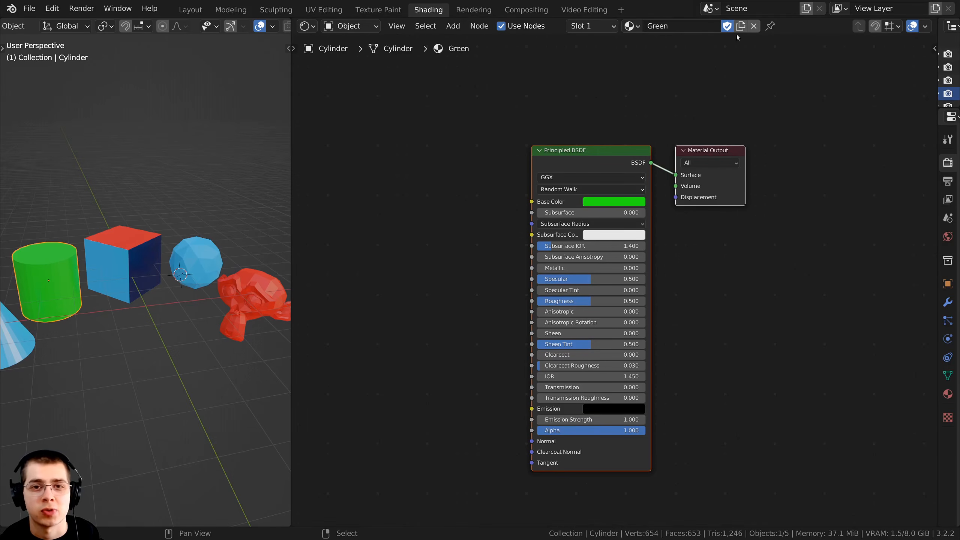
Look through the existing materials available to the cylinder in the Shader Editor, keeping Green assigned
click(632, 26)
click(633, 26)
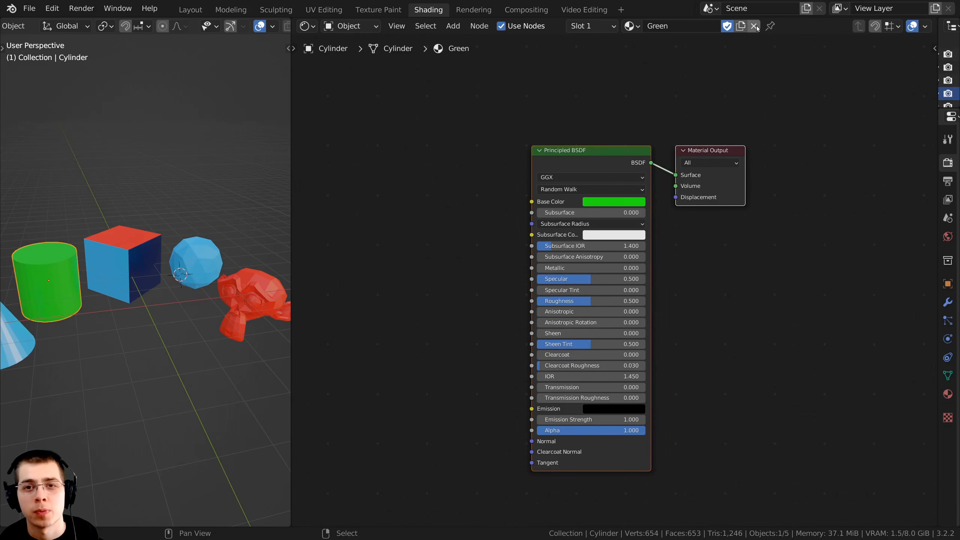
click(631, 27)
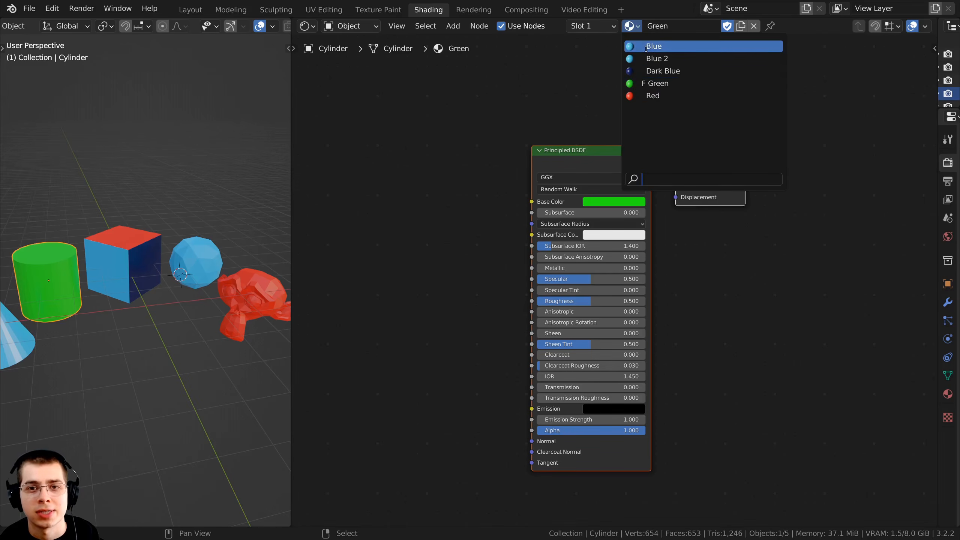
click(509, 71)
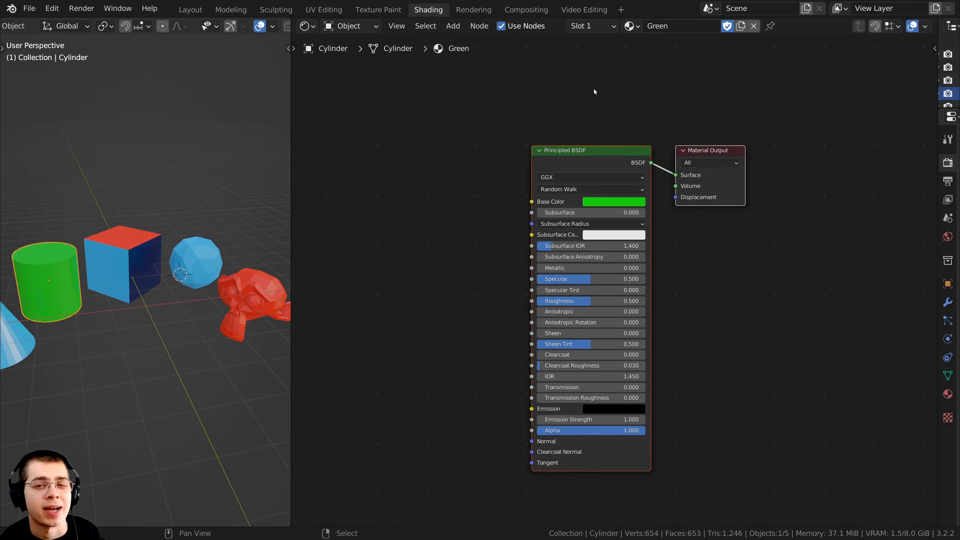
Add a second material slot to the cylinder and put the existing Red material in it
click(589, 27)
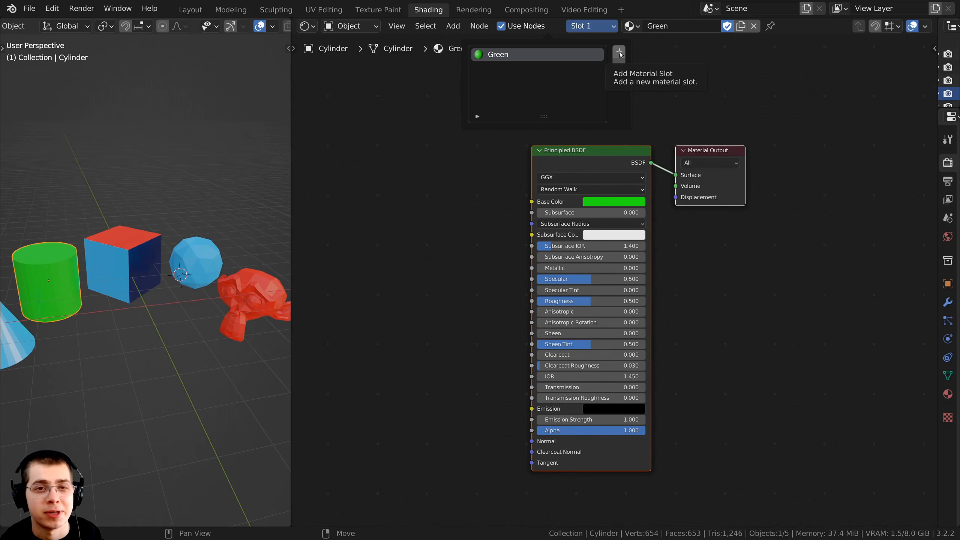
click(618, 52)
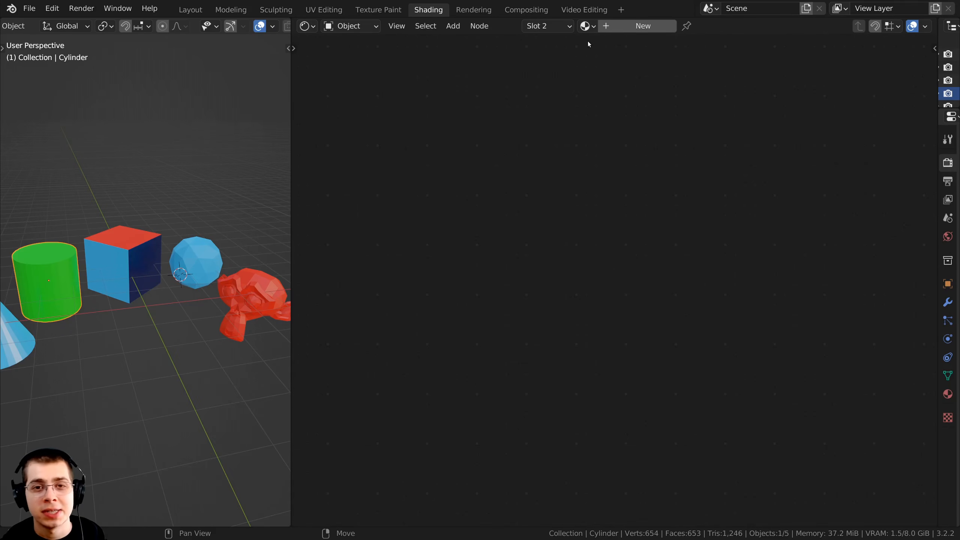
click(587, 26)
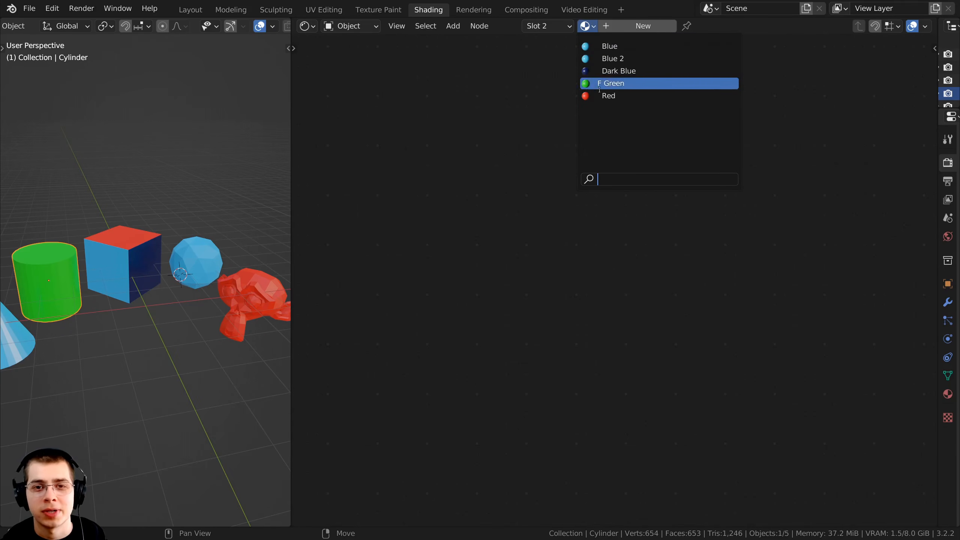
click(600, 96)
Assign the Red material slot to the cylinder's top face in Edit Mode and return to Object Mode
shift+middle_drag(78, 327, 164, 282)
scroll(187, 328, up, 3)
scroll(164, 283, up, 1)
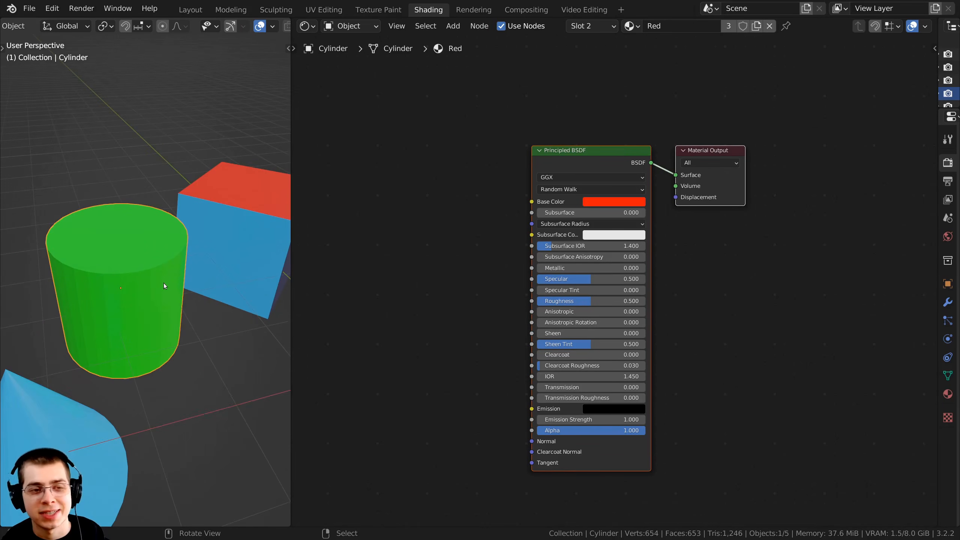
key(Tab)
click(142, 235)
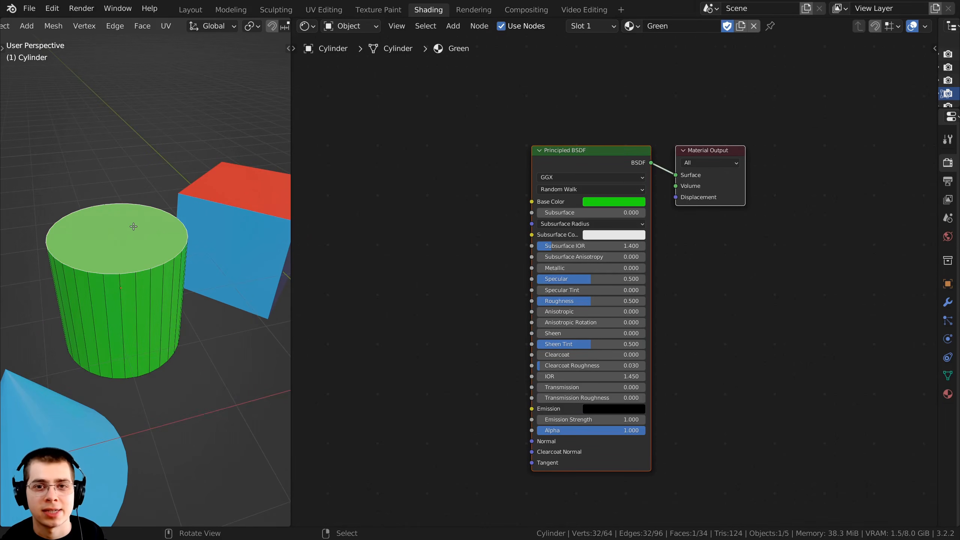
click(598, 27)
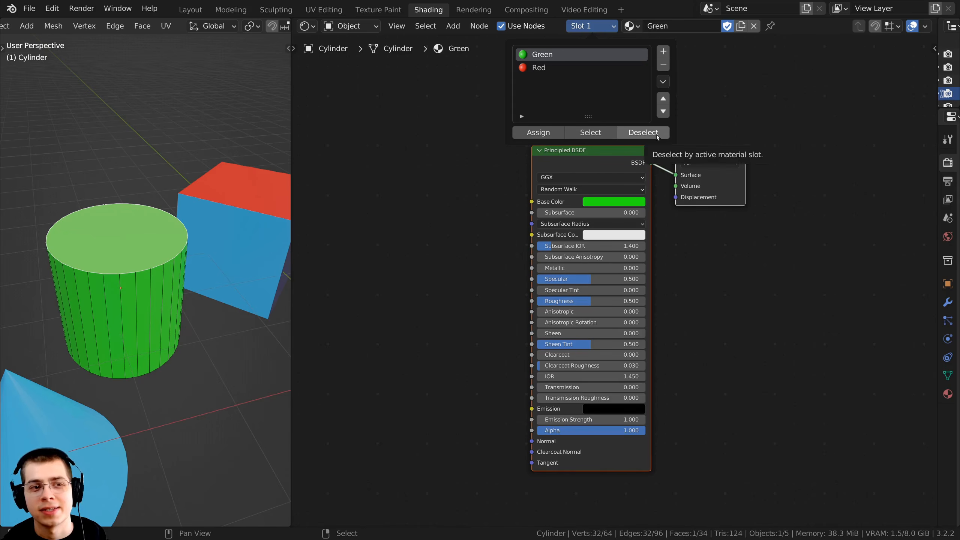
click(544, 69)
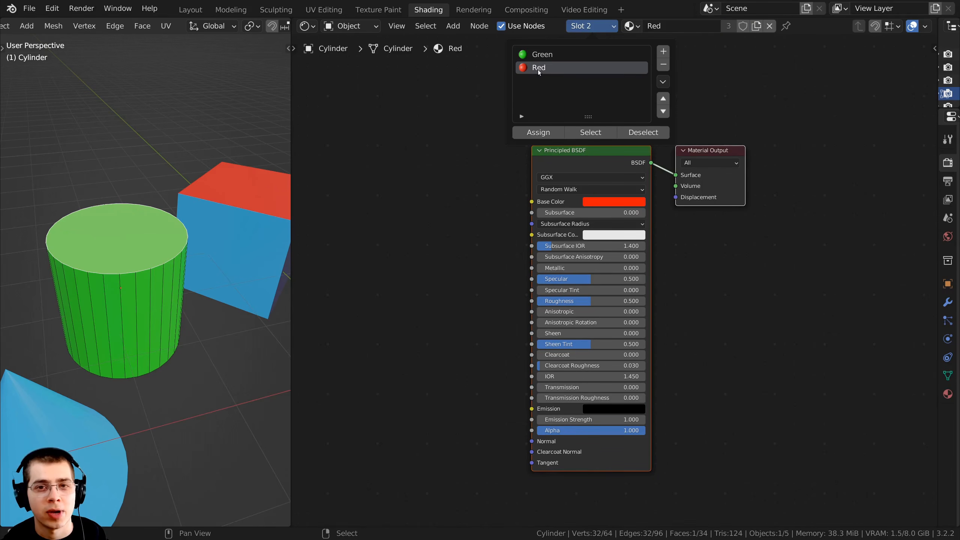
click(540, 134)
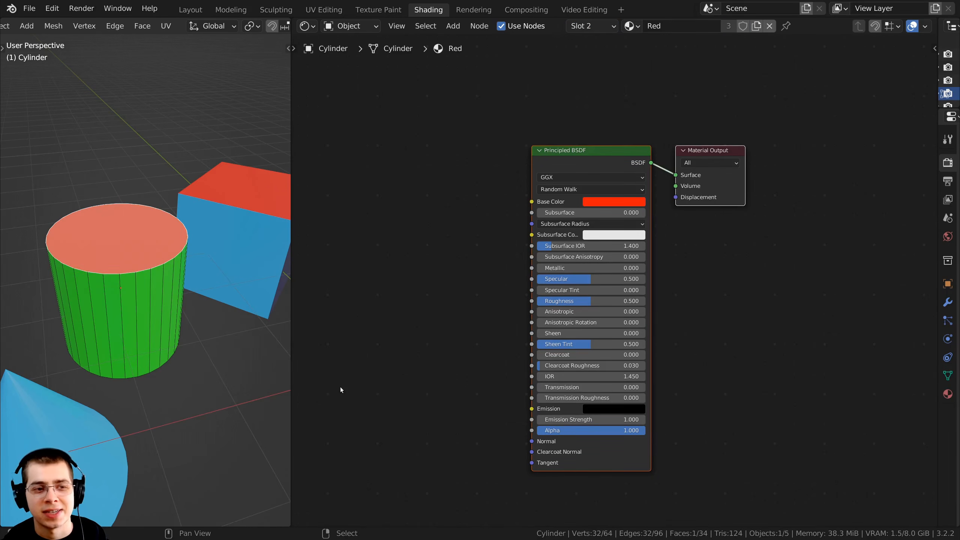
key(Tab)
Maximize the 3D viewport and view the cylinder together with the other colored objects
key(KP_Decimal)
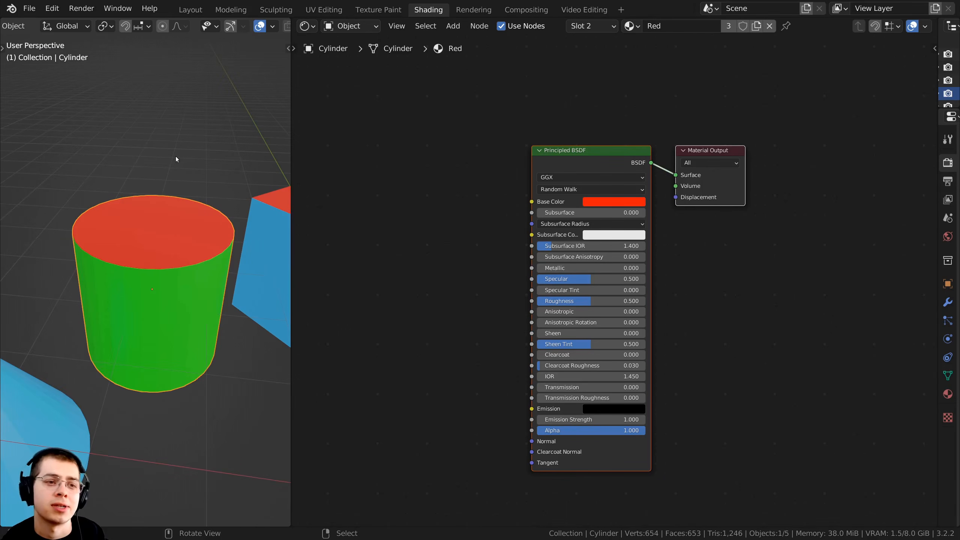
scroll(185, 200, down, 1)
middle_drag(182, 204, 244, 205)
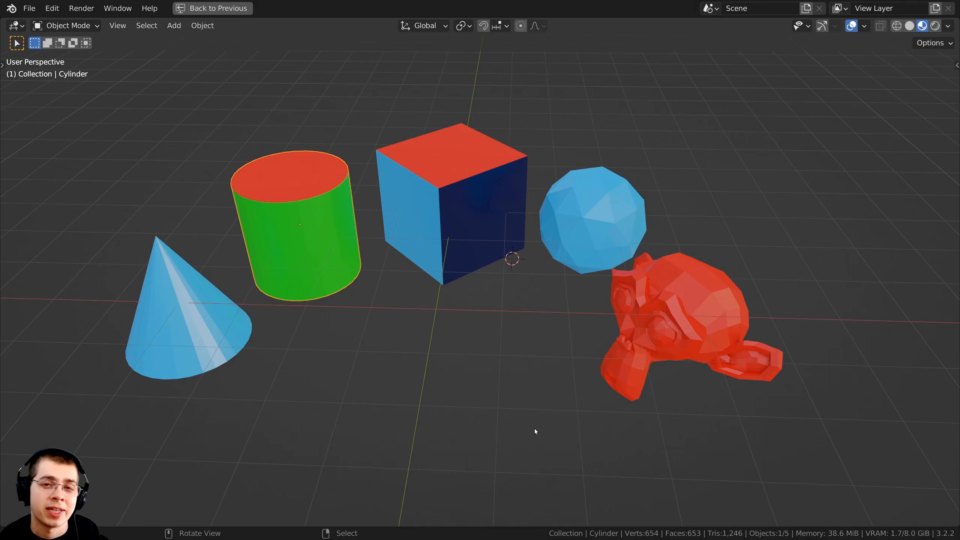
scroll(534, 428, down, 1)
shift+middle_drag(534, 429, 588, 437)
scroll(576, 443, up, 1)
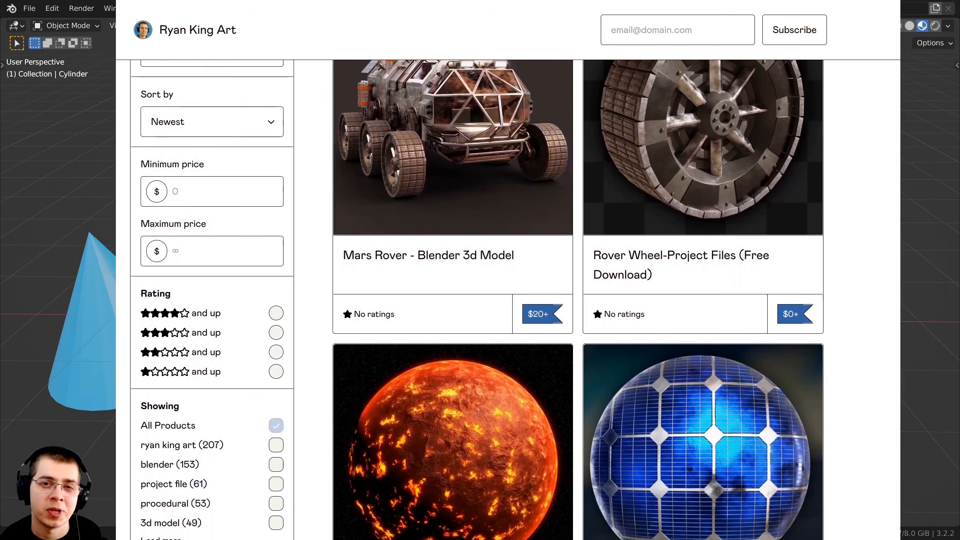